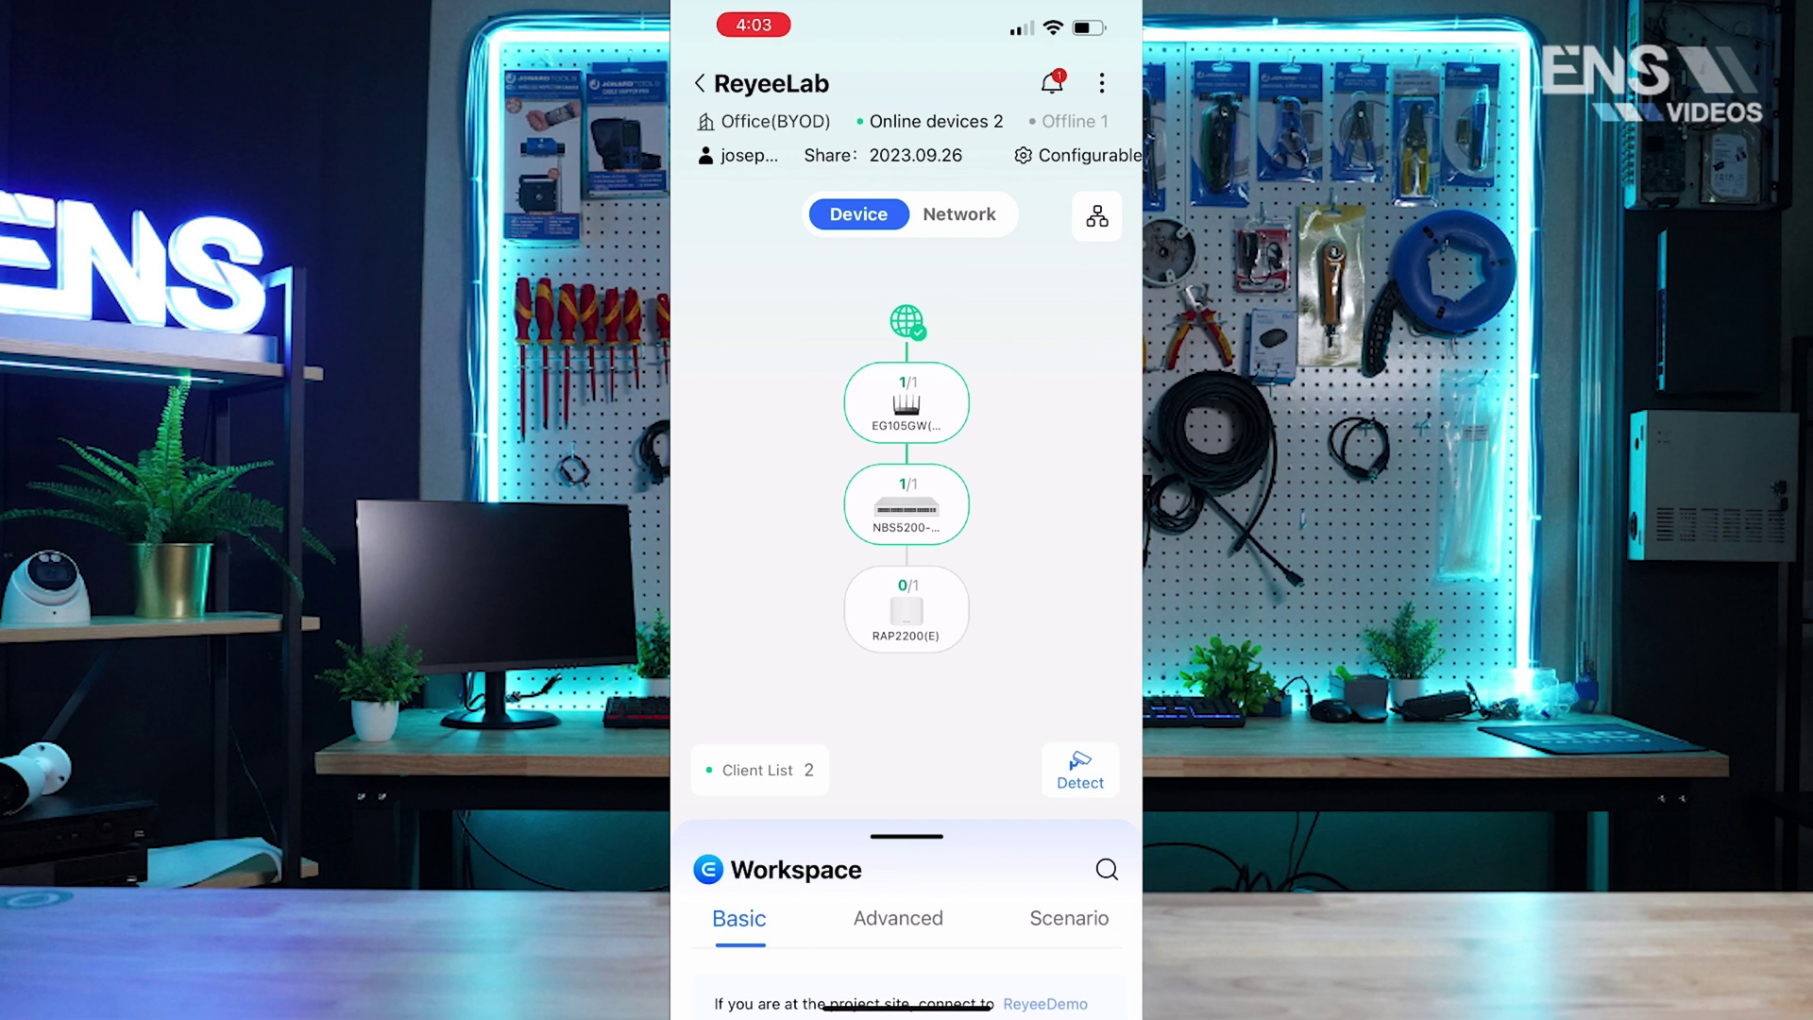
Step: Open Flow&App Control from the Advanced workspace tools and switch on Smart Flow Control
{"action": "left_click_drag", "start_coordinate": [907, 836], "coordinate": [906, 359]}
{"action": "left_click", "coordinate": [898, 439]}
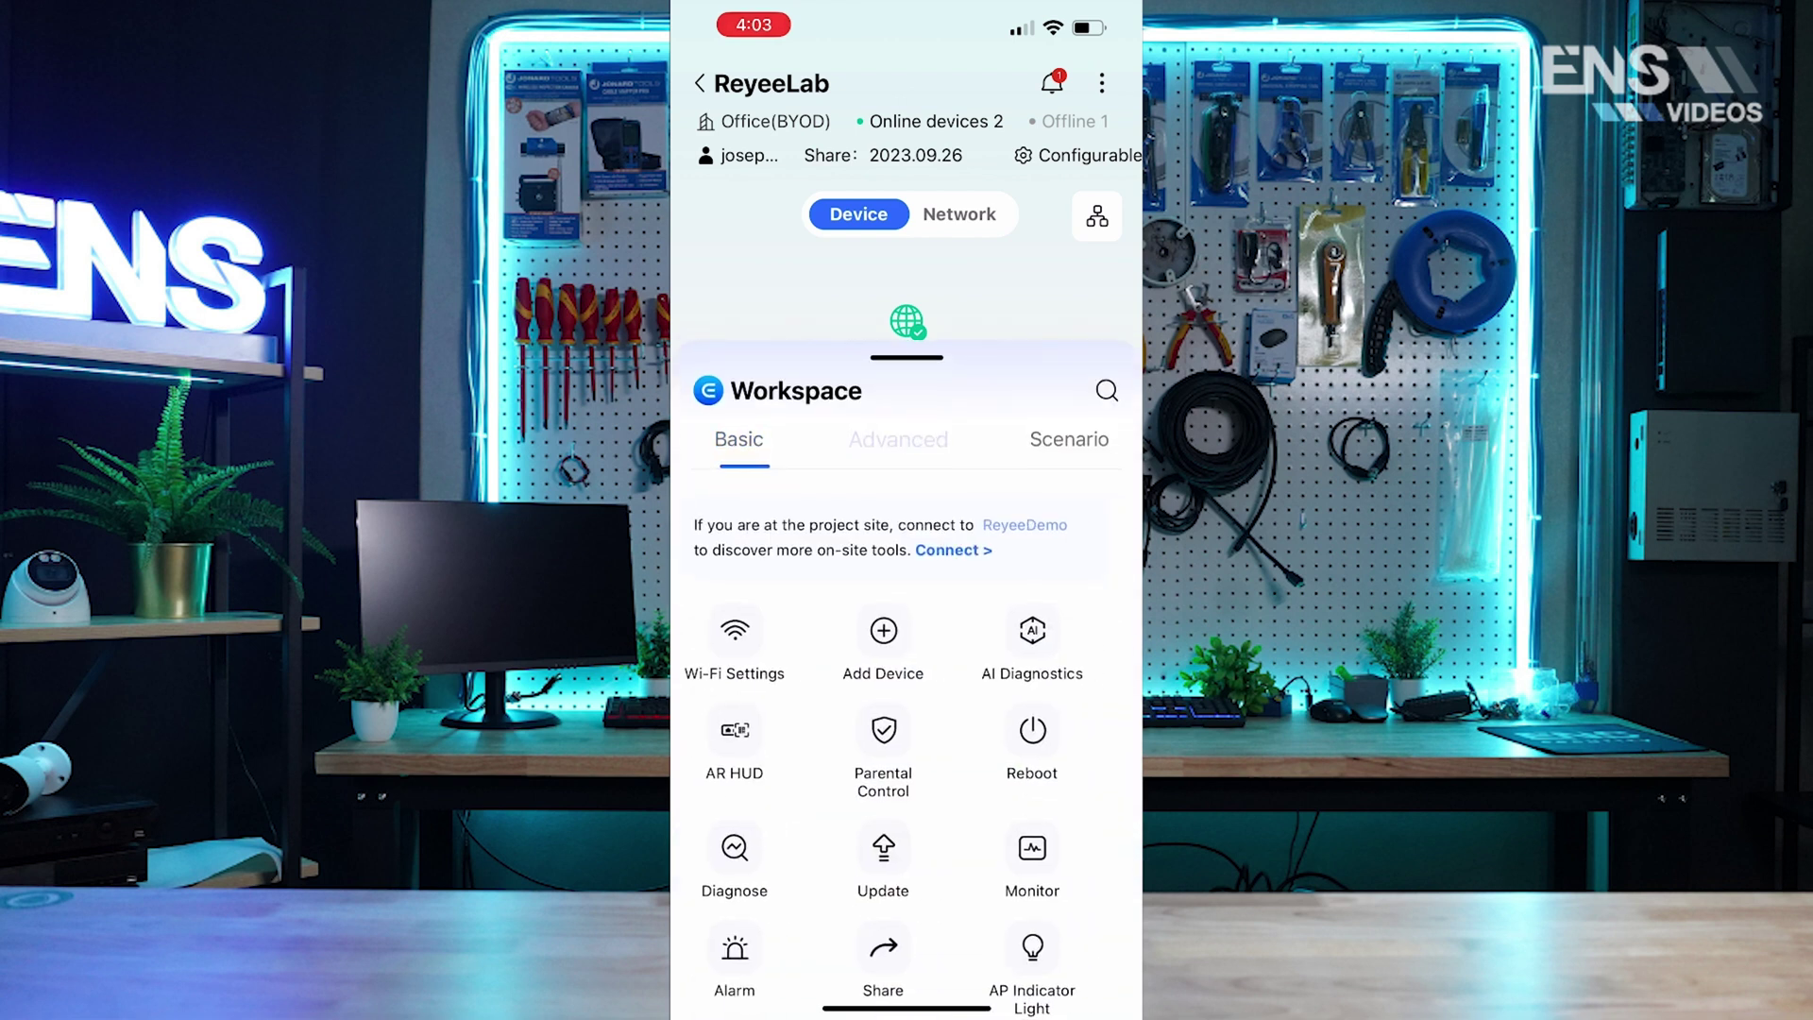
{"action": "scroll", "coordinate": [895, 755], "scroll_direction": "down", "scroll_amount": 4}
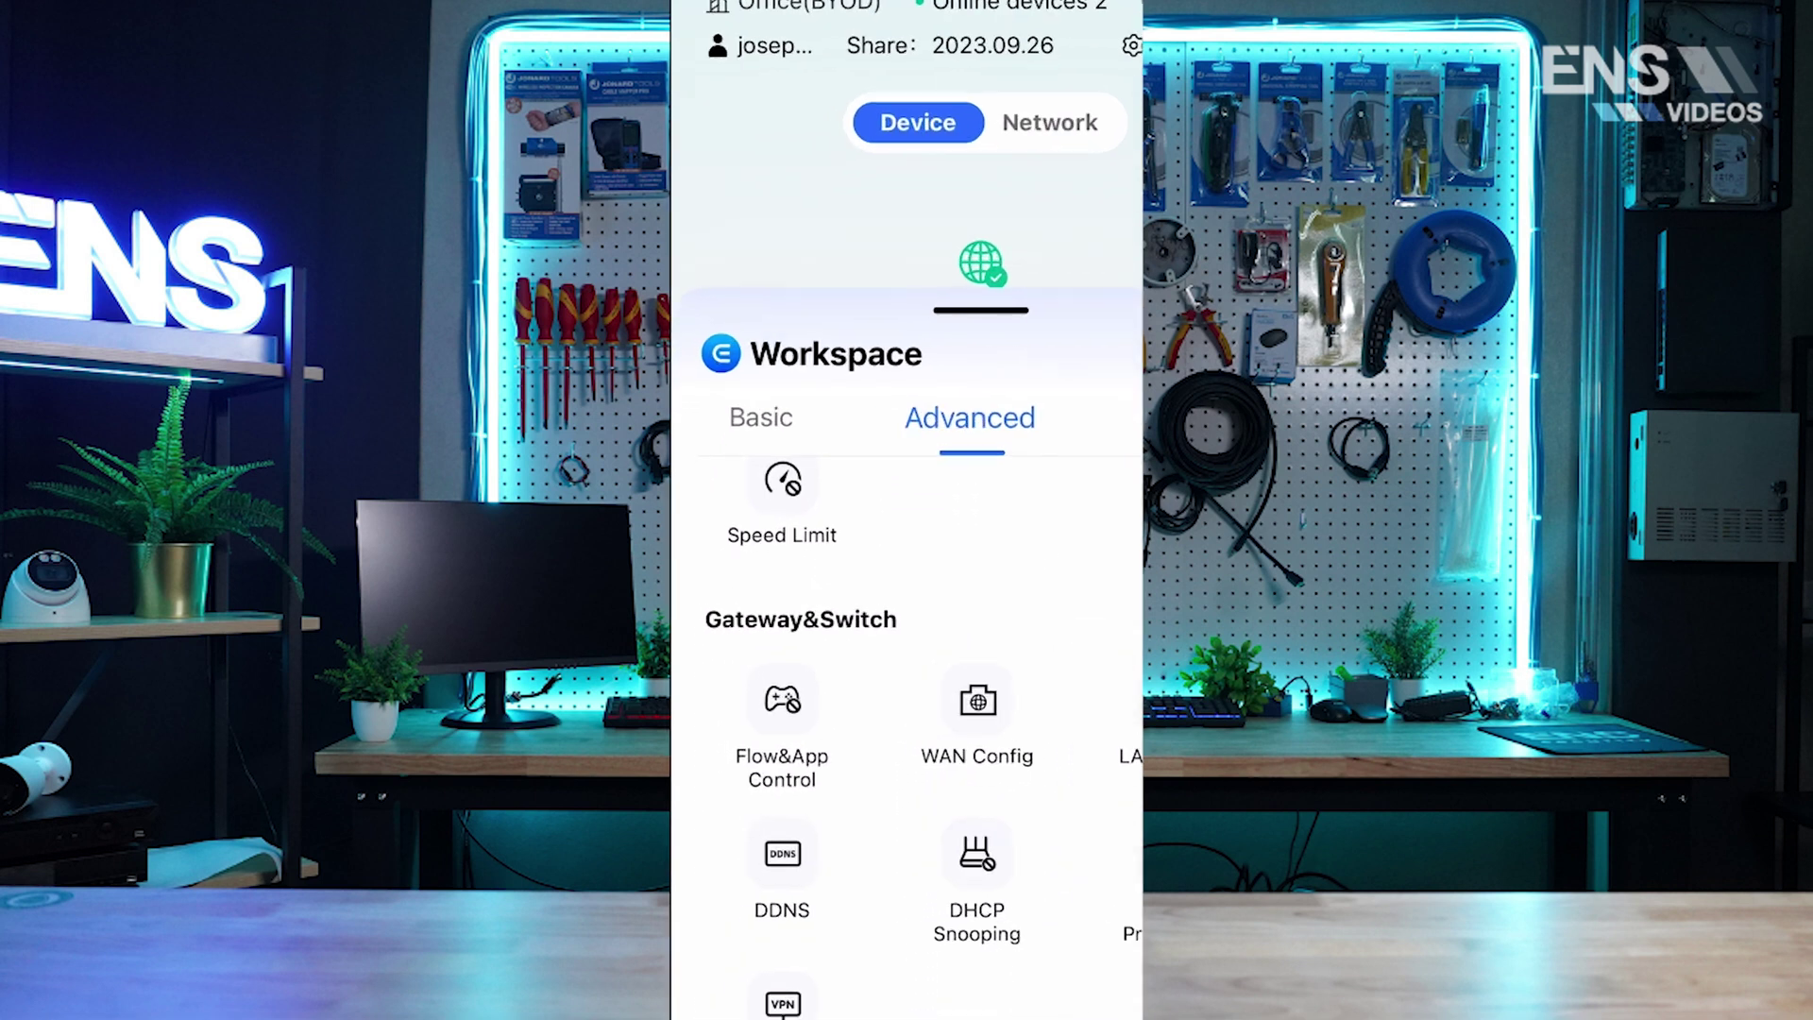
{"action": "left_click", "coordinate": [755, 666]}
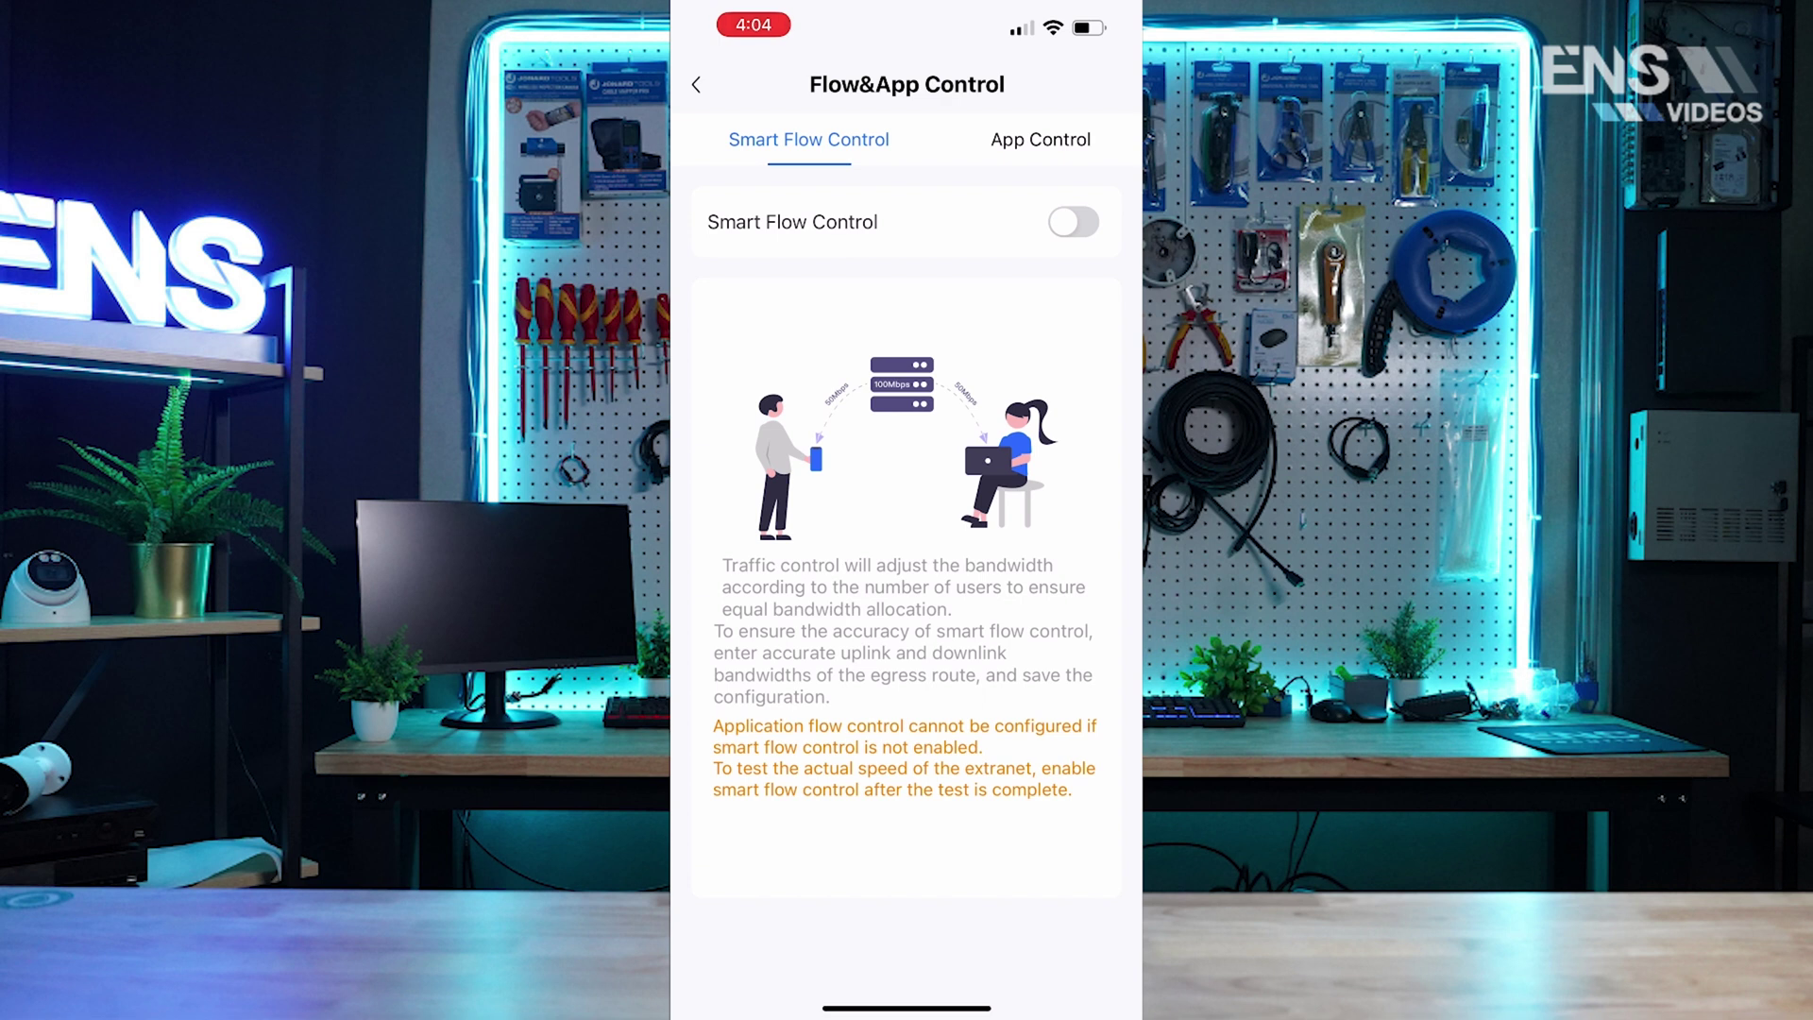
{"action": "left_click", "coordinate": [1073, 222]}
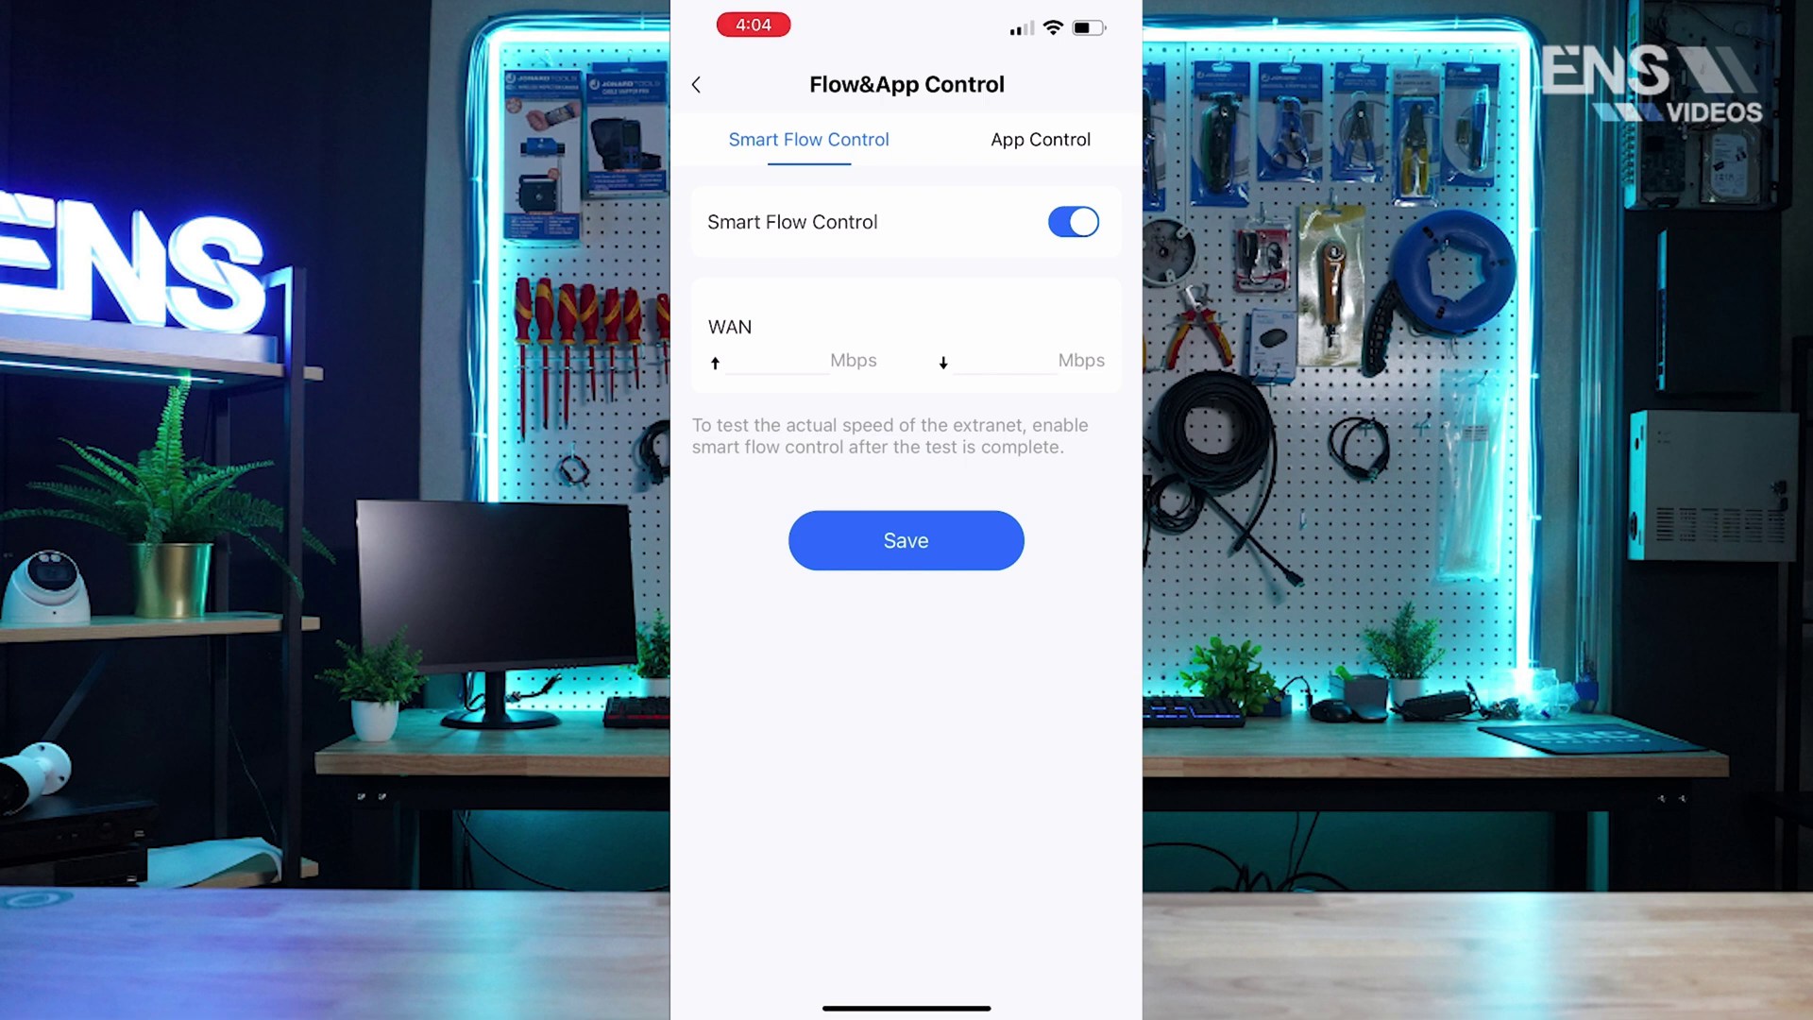
Step: Enter 100 Mbps for both WAN uplink and downlink, then show the App Control policies
{"action": "left_click", "coordinate": [775, 363]}
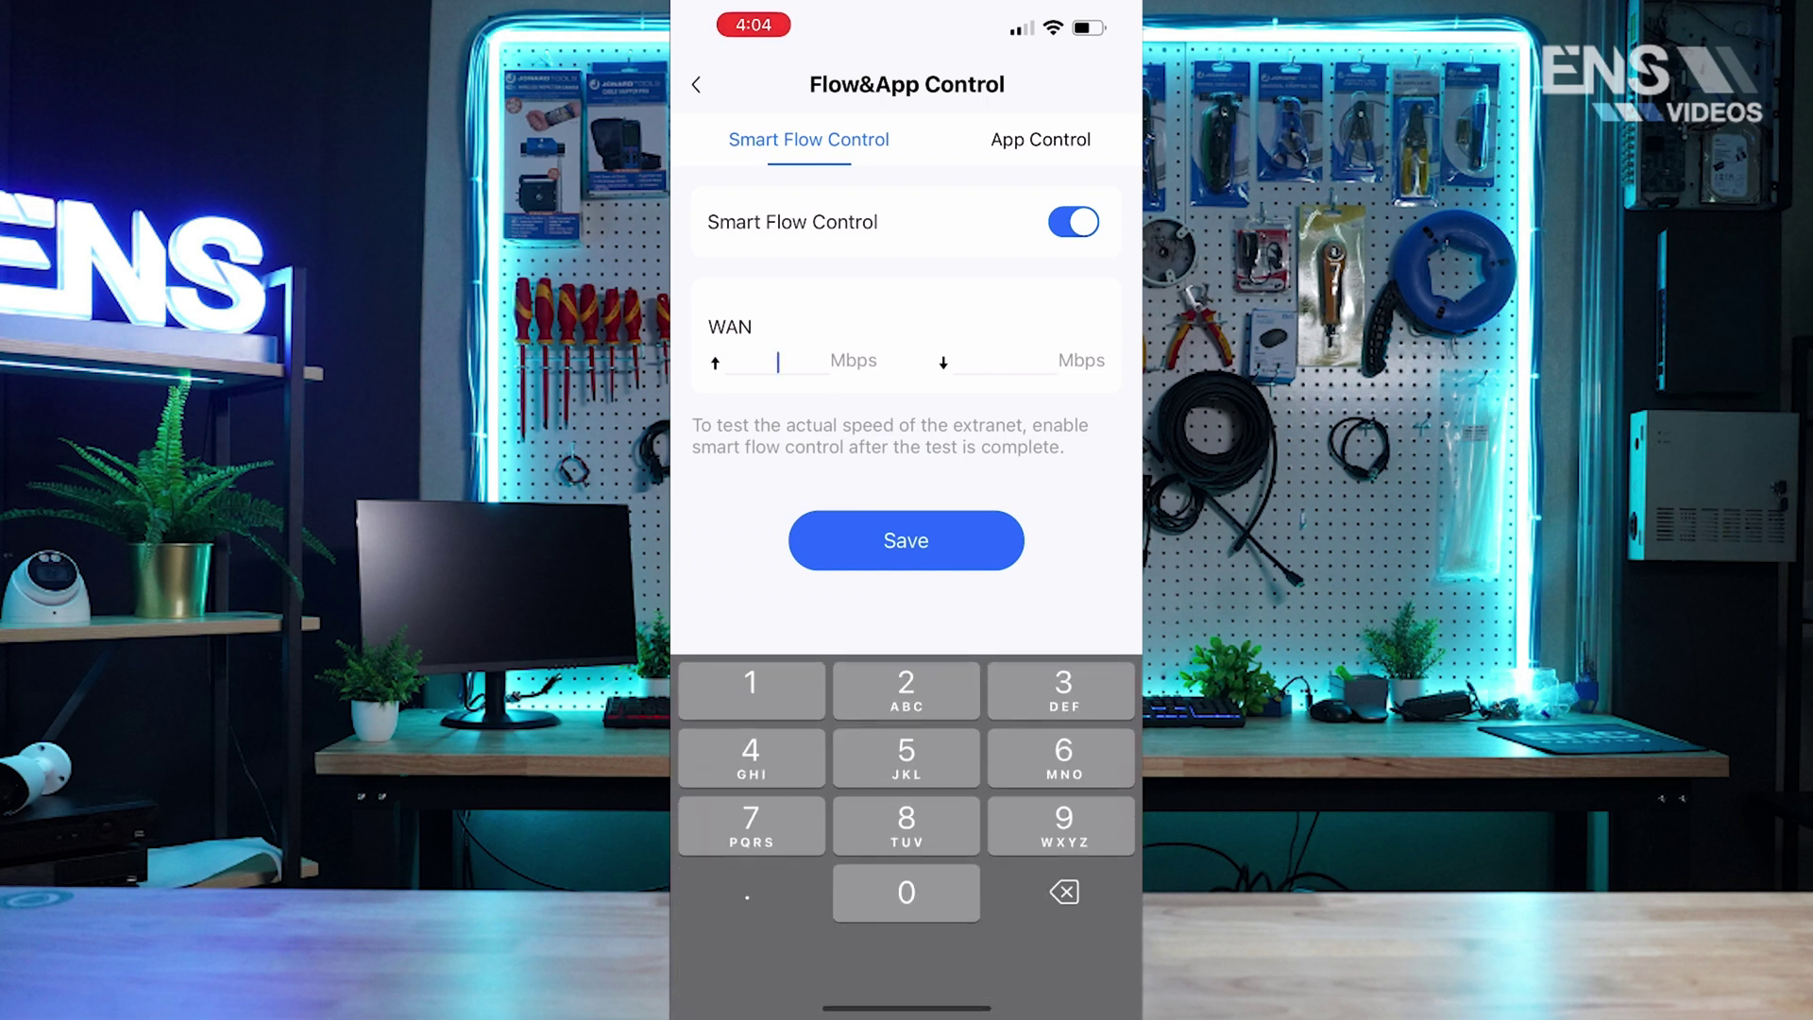
{"action": "type", "text": "100"}
{"action": "left_click", "coordinate": [1005, 363]}
{"action": "type", "text": "100"}
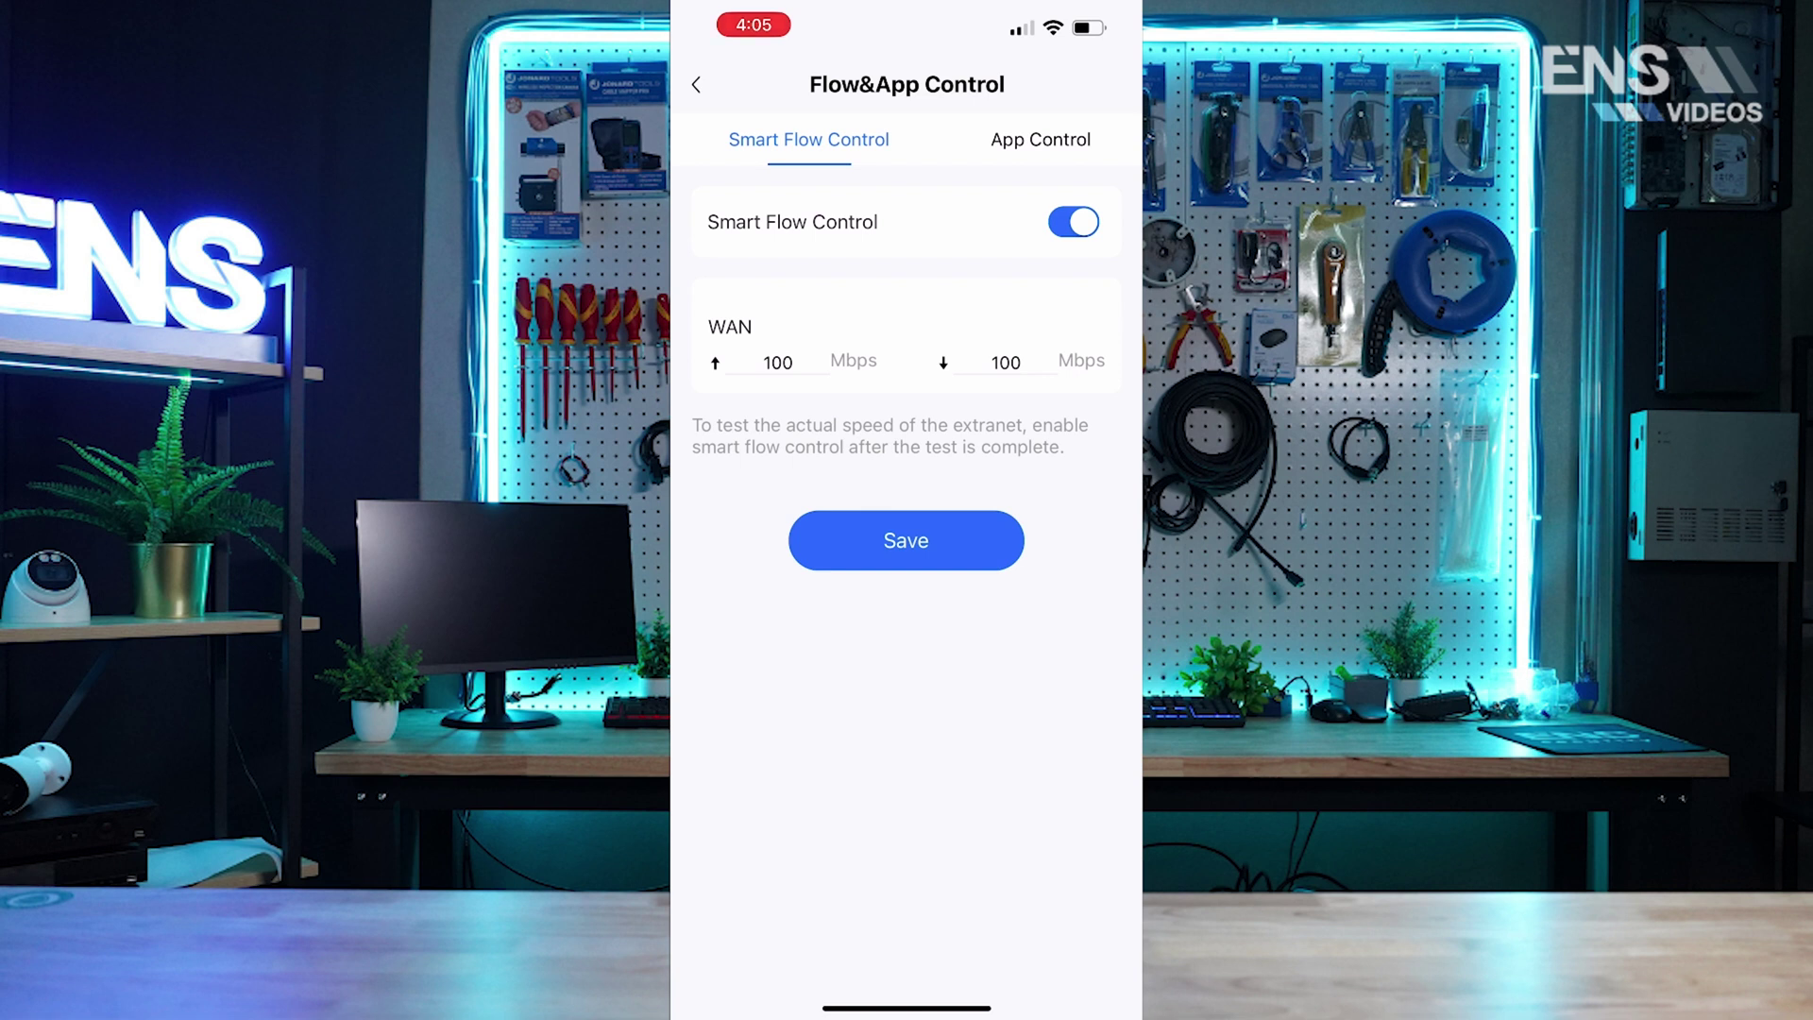
{"action": "left_click", "coordinate": [1040, 139]}
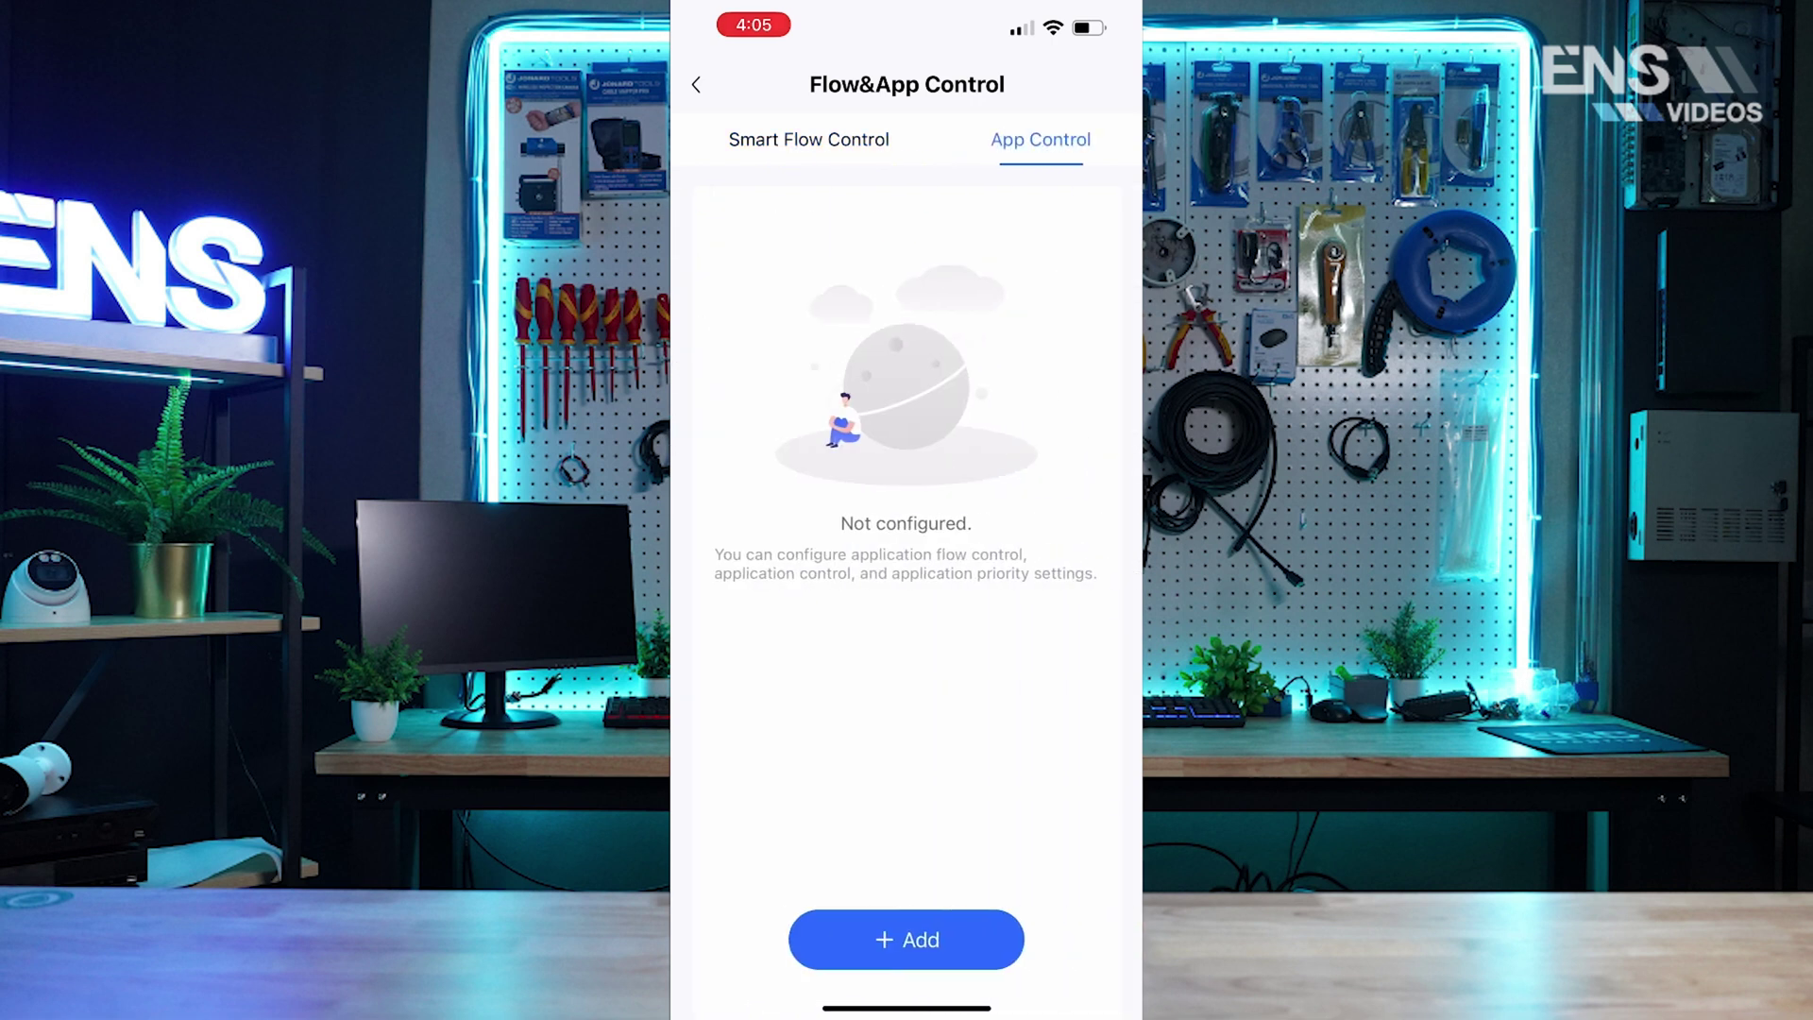
Step: Add a new app control policy named Youtube
{"action": "left_click", "coordinate": [905, 939]}
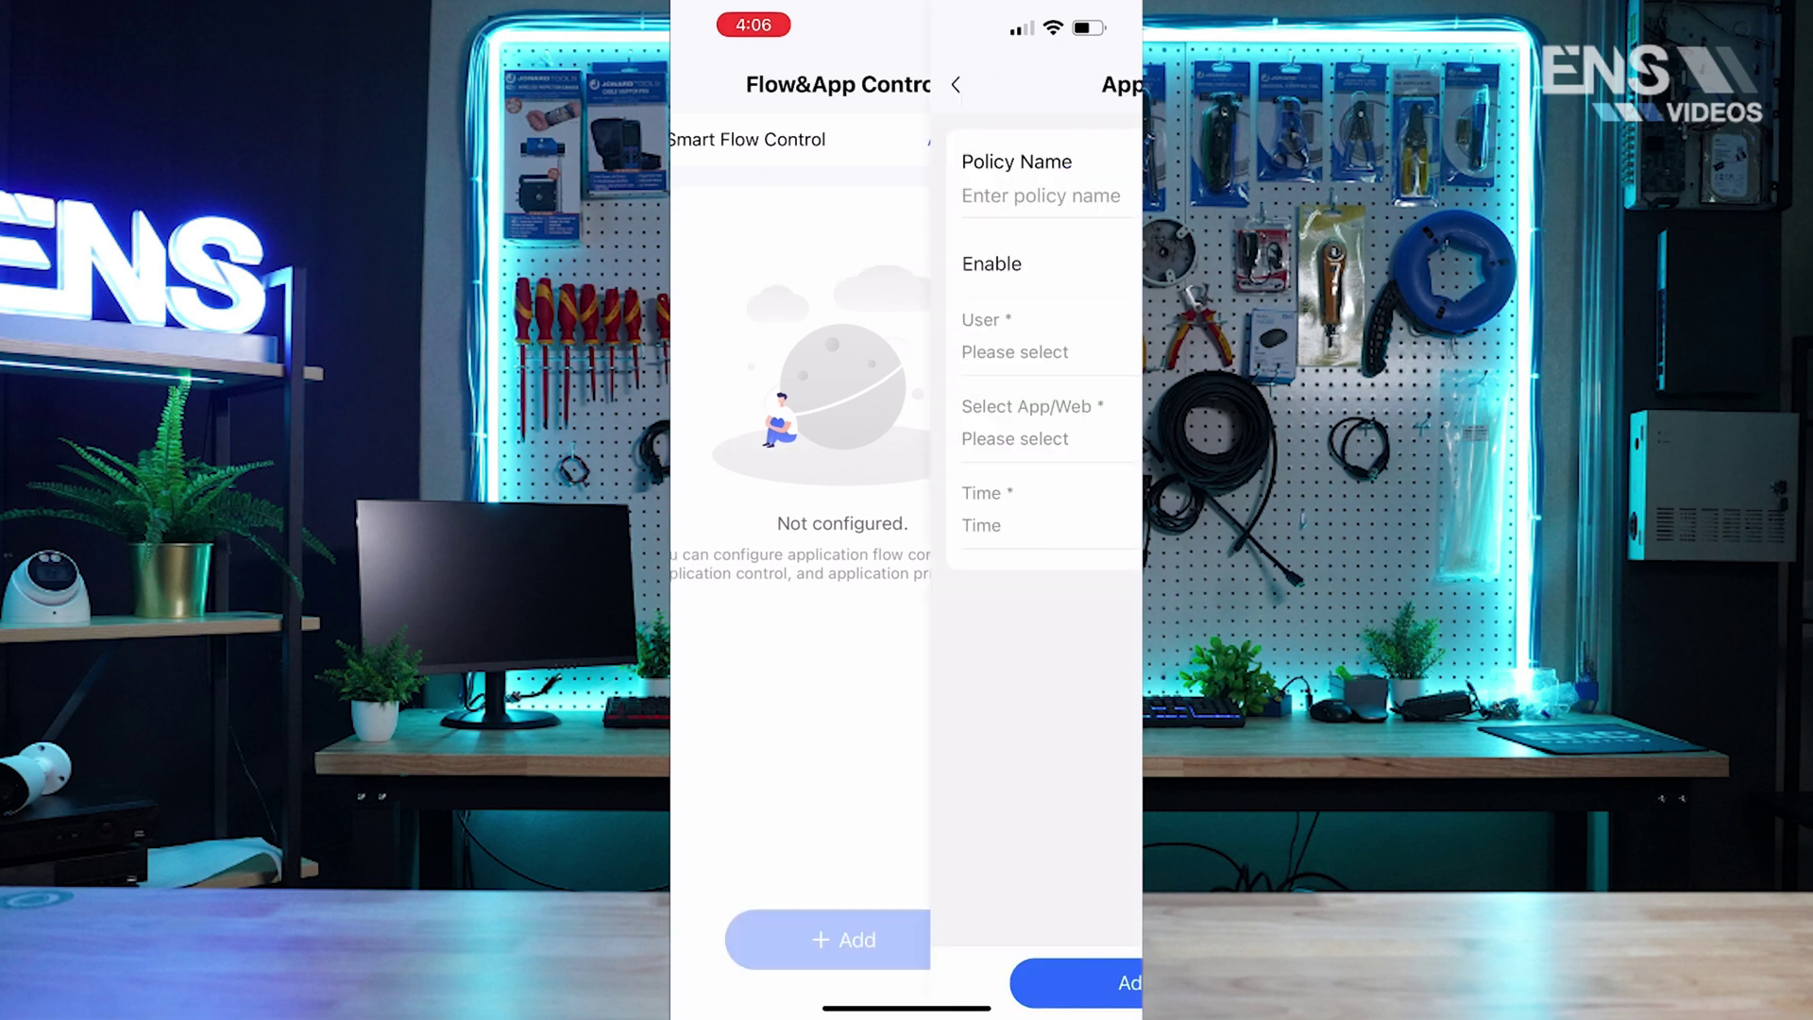
{"action": "left_click", "coordinate": [781, 196]}
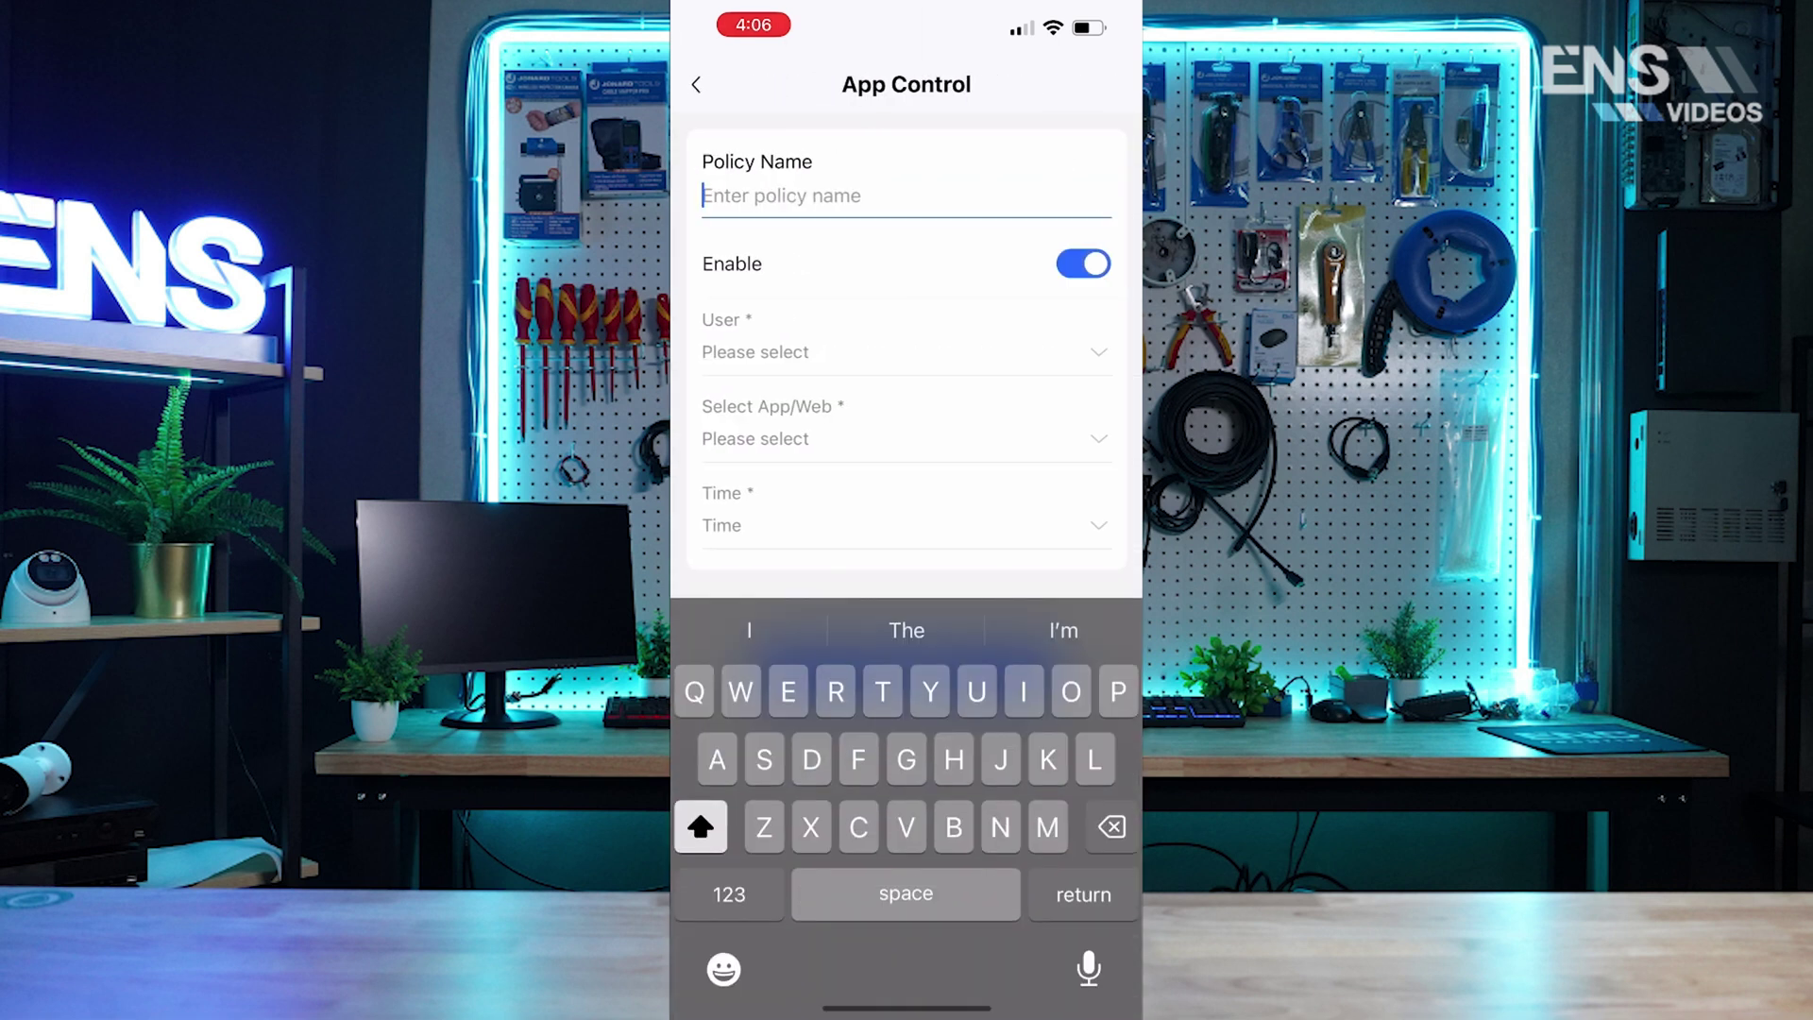
{"action": "type", "text": "Youtube"}
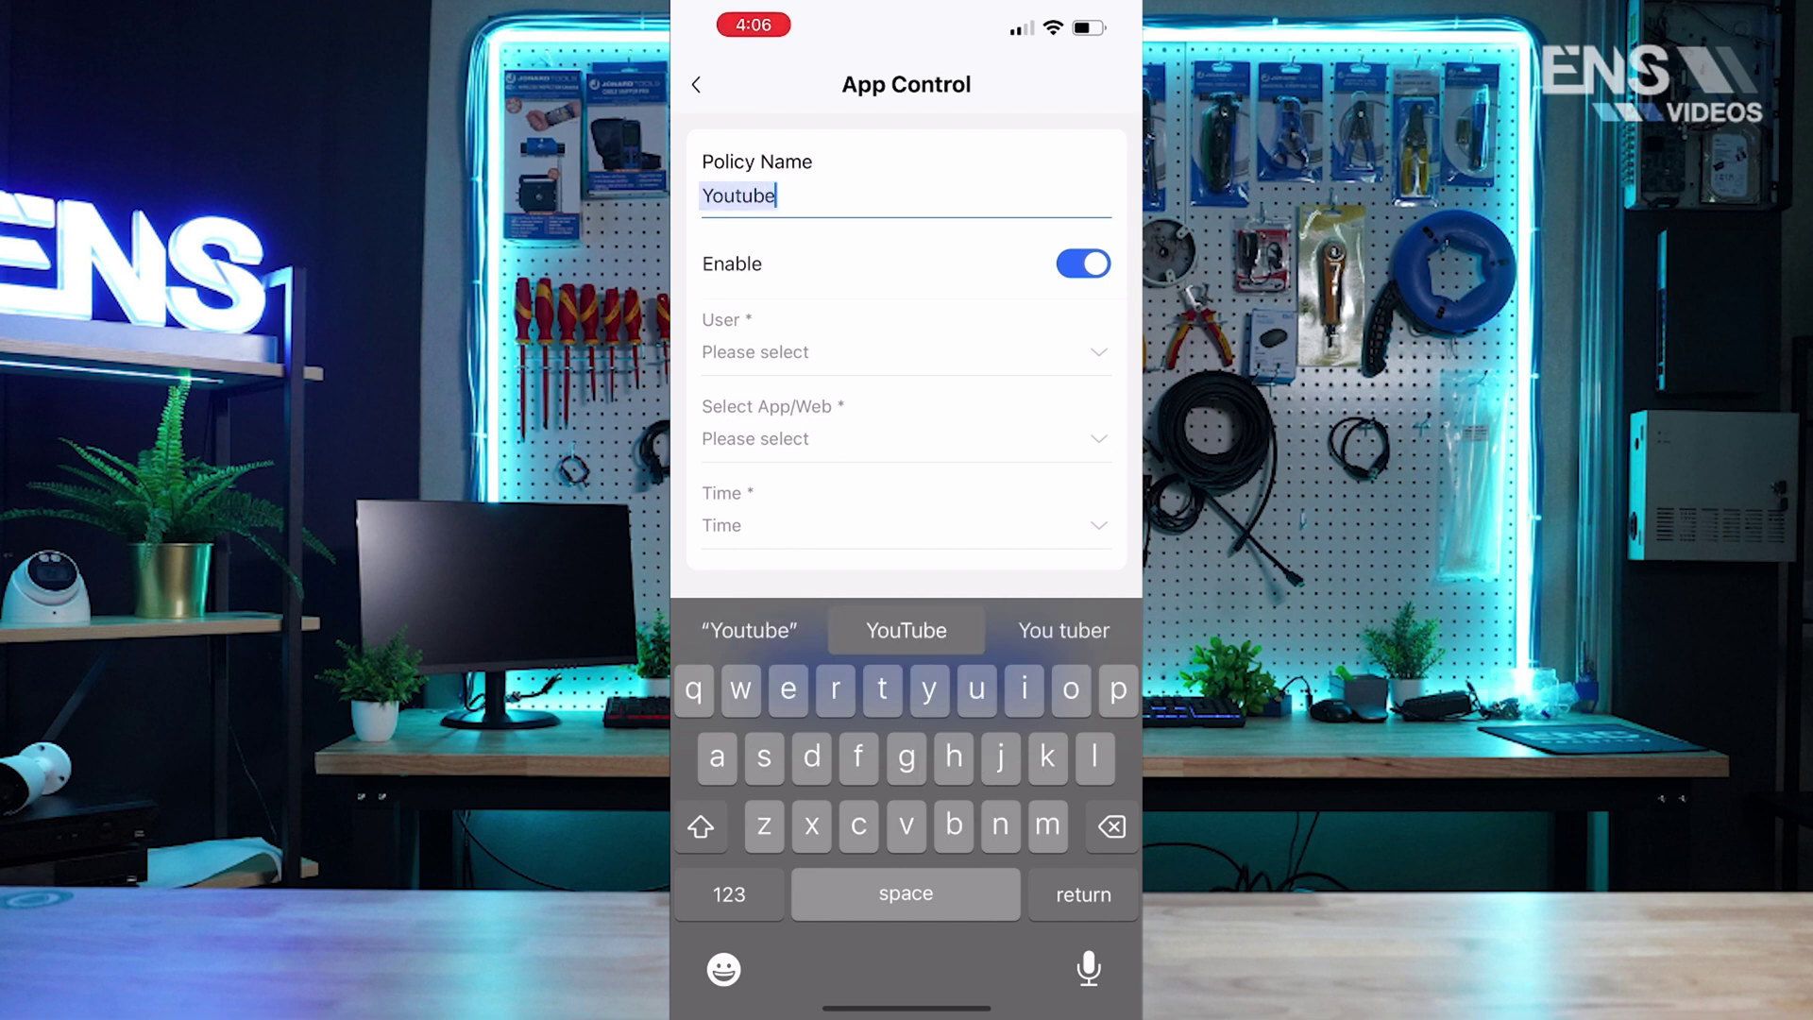
{"action": "key", "text": "Return"}
Step: Apply the policy to the VLAN233 subnet group (192.168.110.1-192.168.110.254)
{"action": "left_click", "coordinate": [755, 351]}
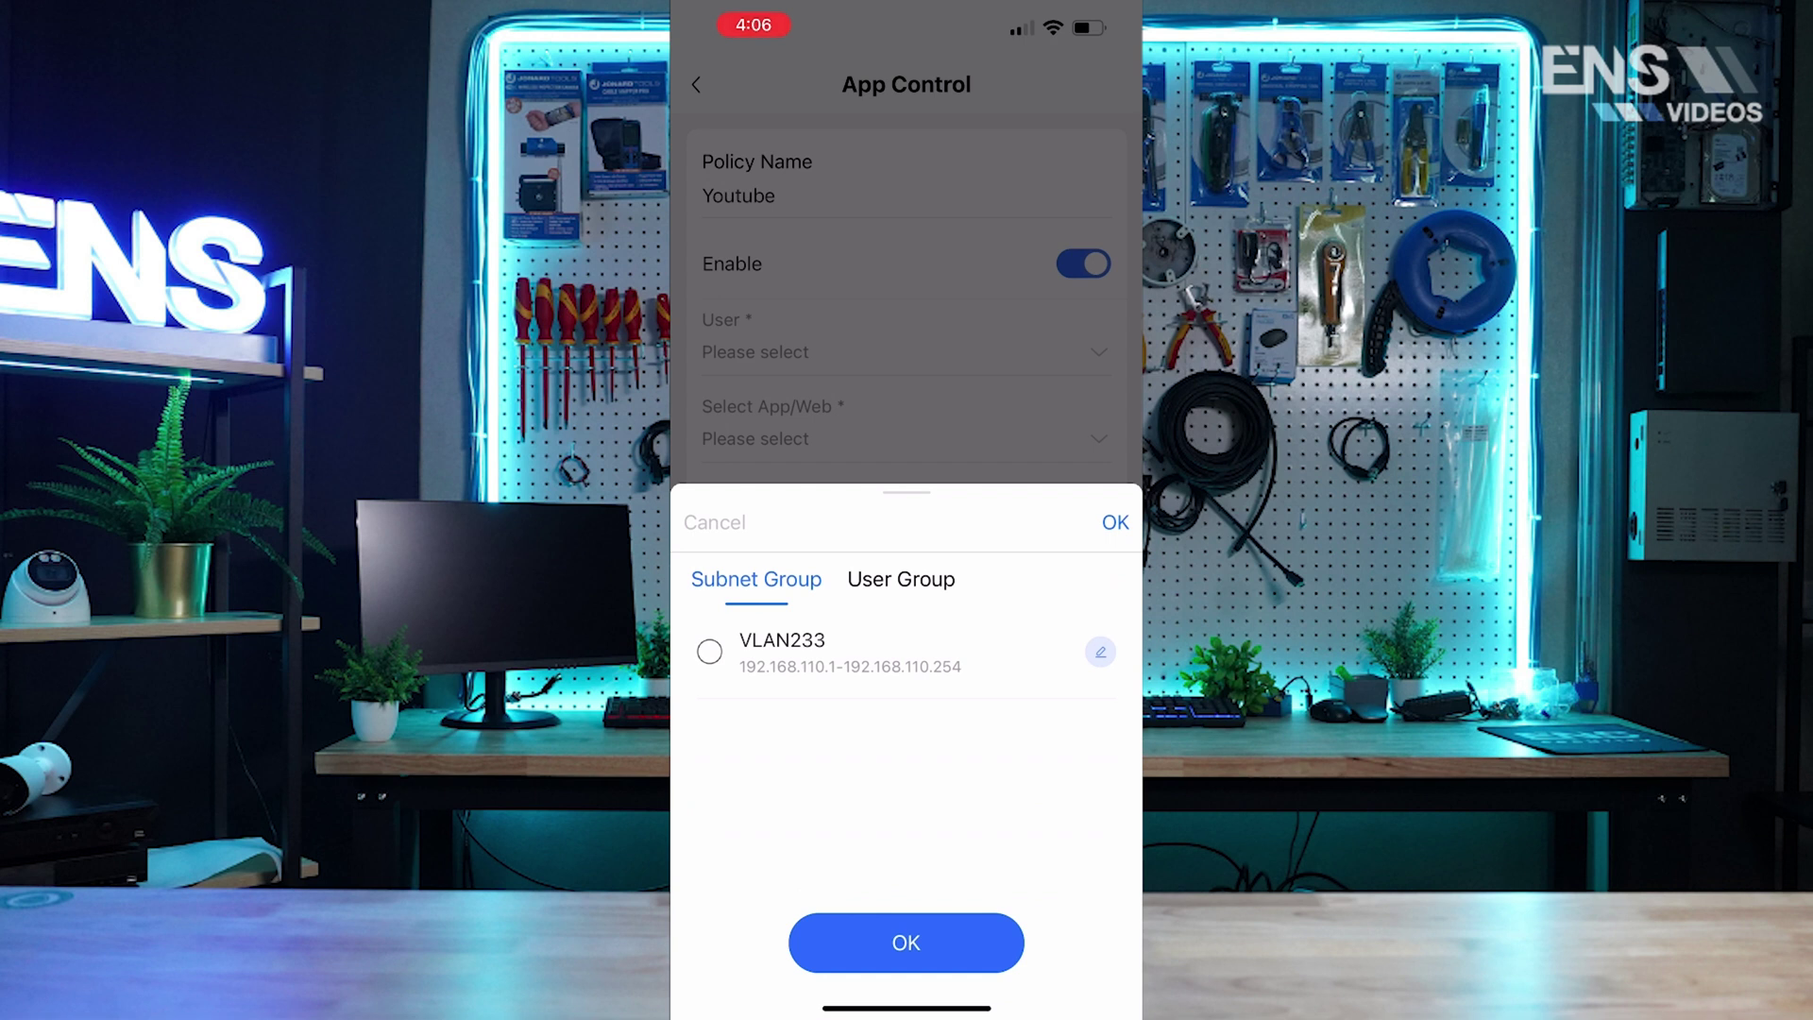
{"action": "left_click", "coordinate": [901, 578]}
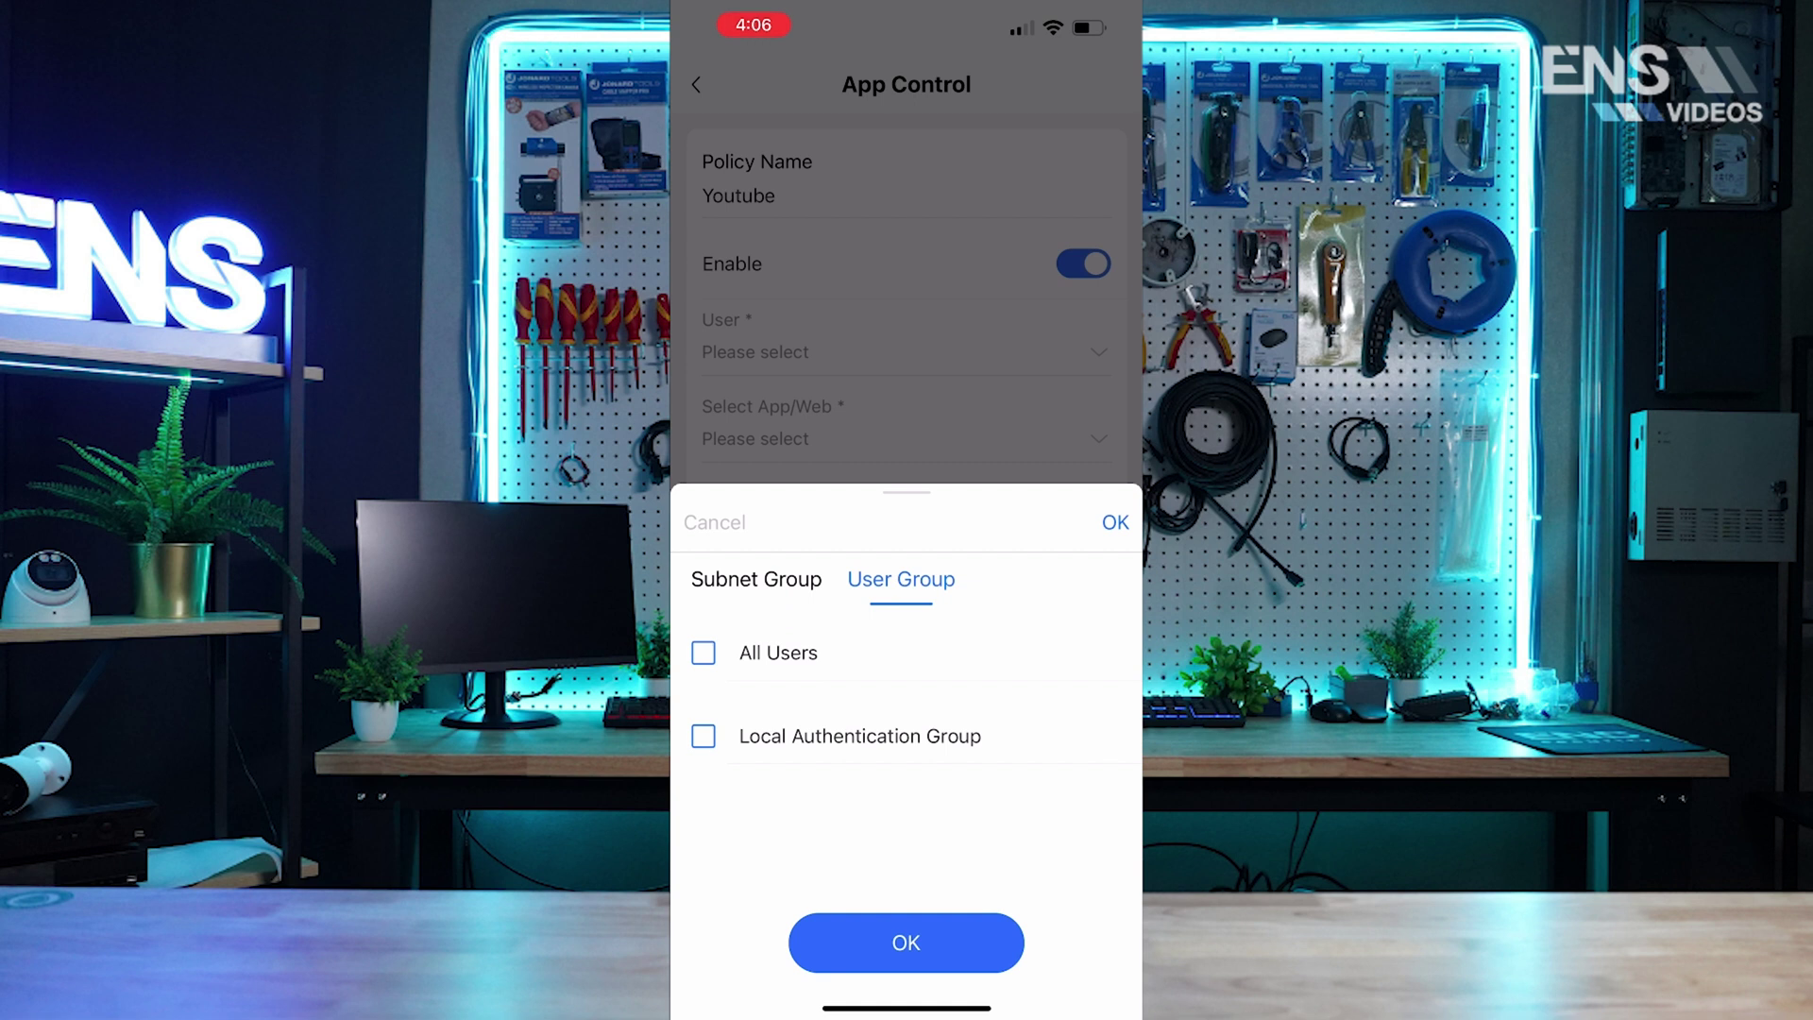
{"action": "left_click", "coordinate": [755, 579]}
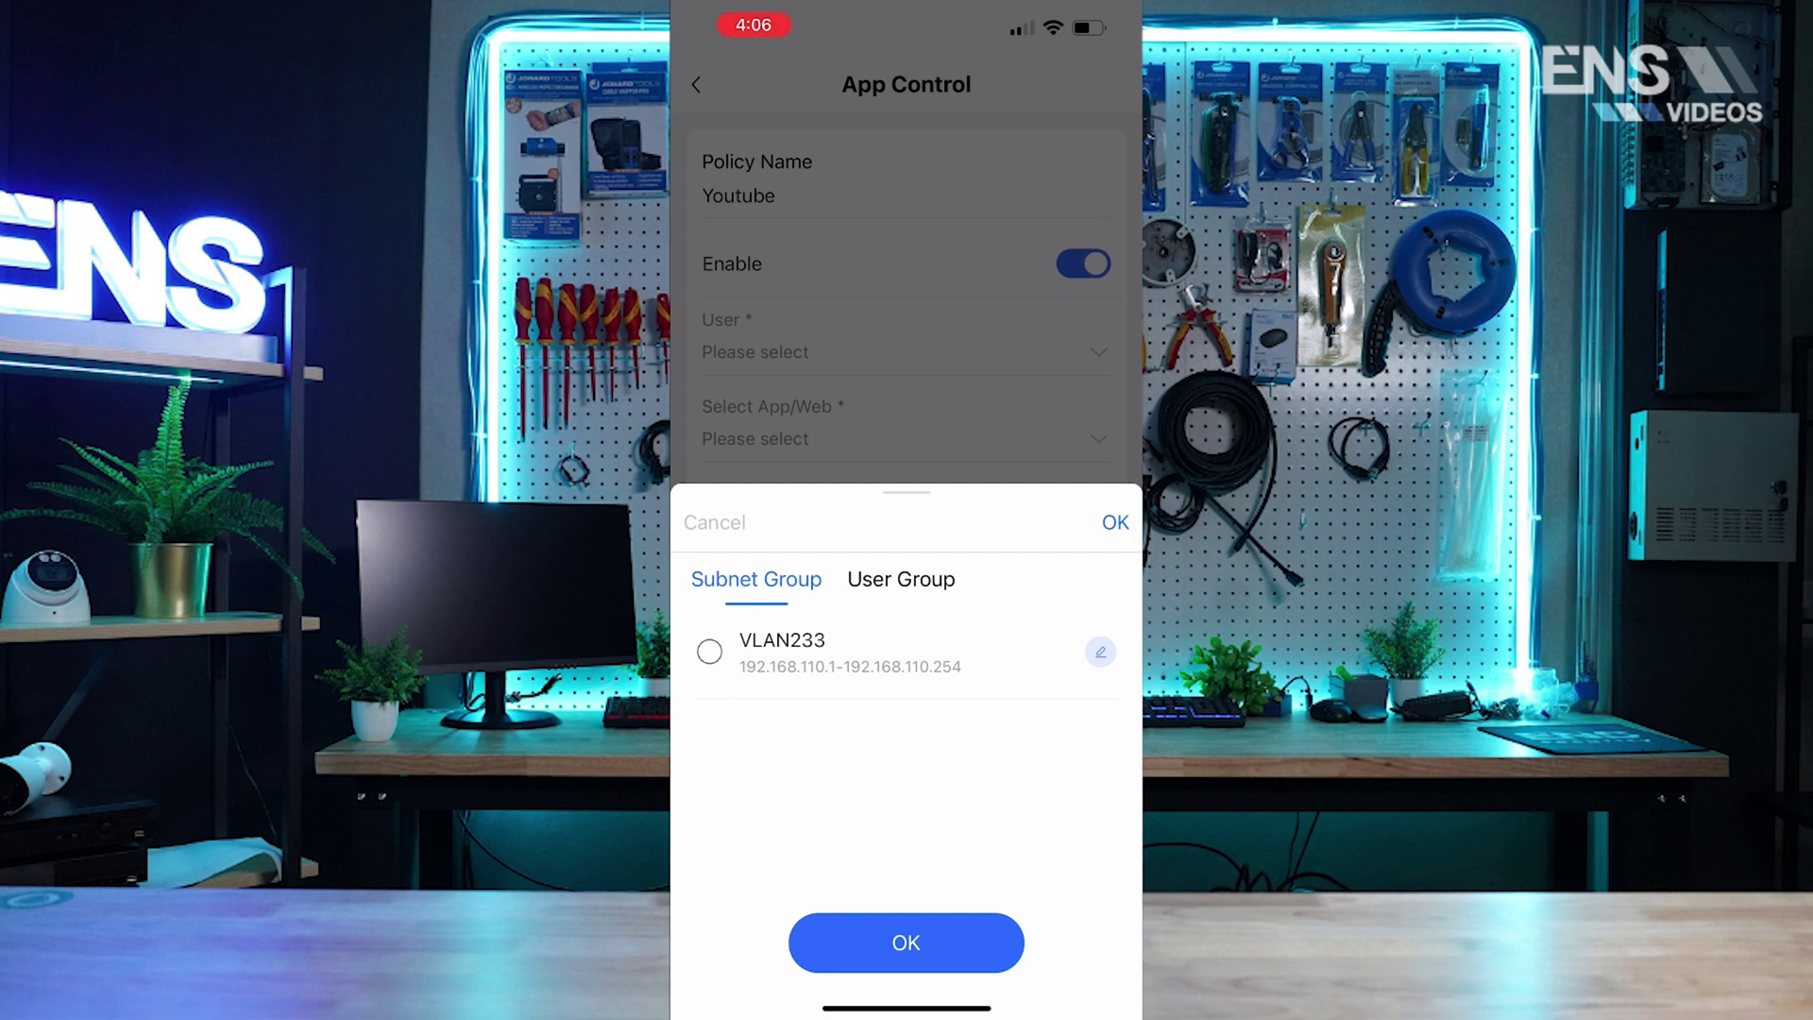
{"action": "left_click", "coordinate": [709, 651]}
{"action": "left_click", "coordinate": [905, 942]}
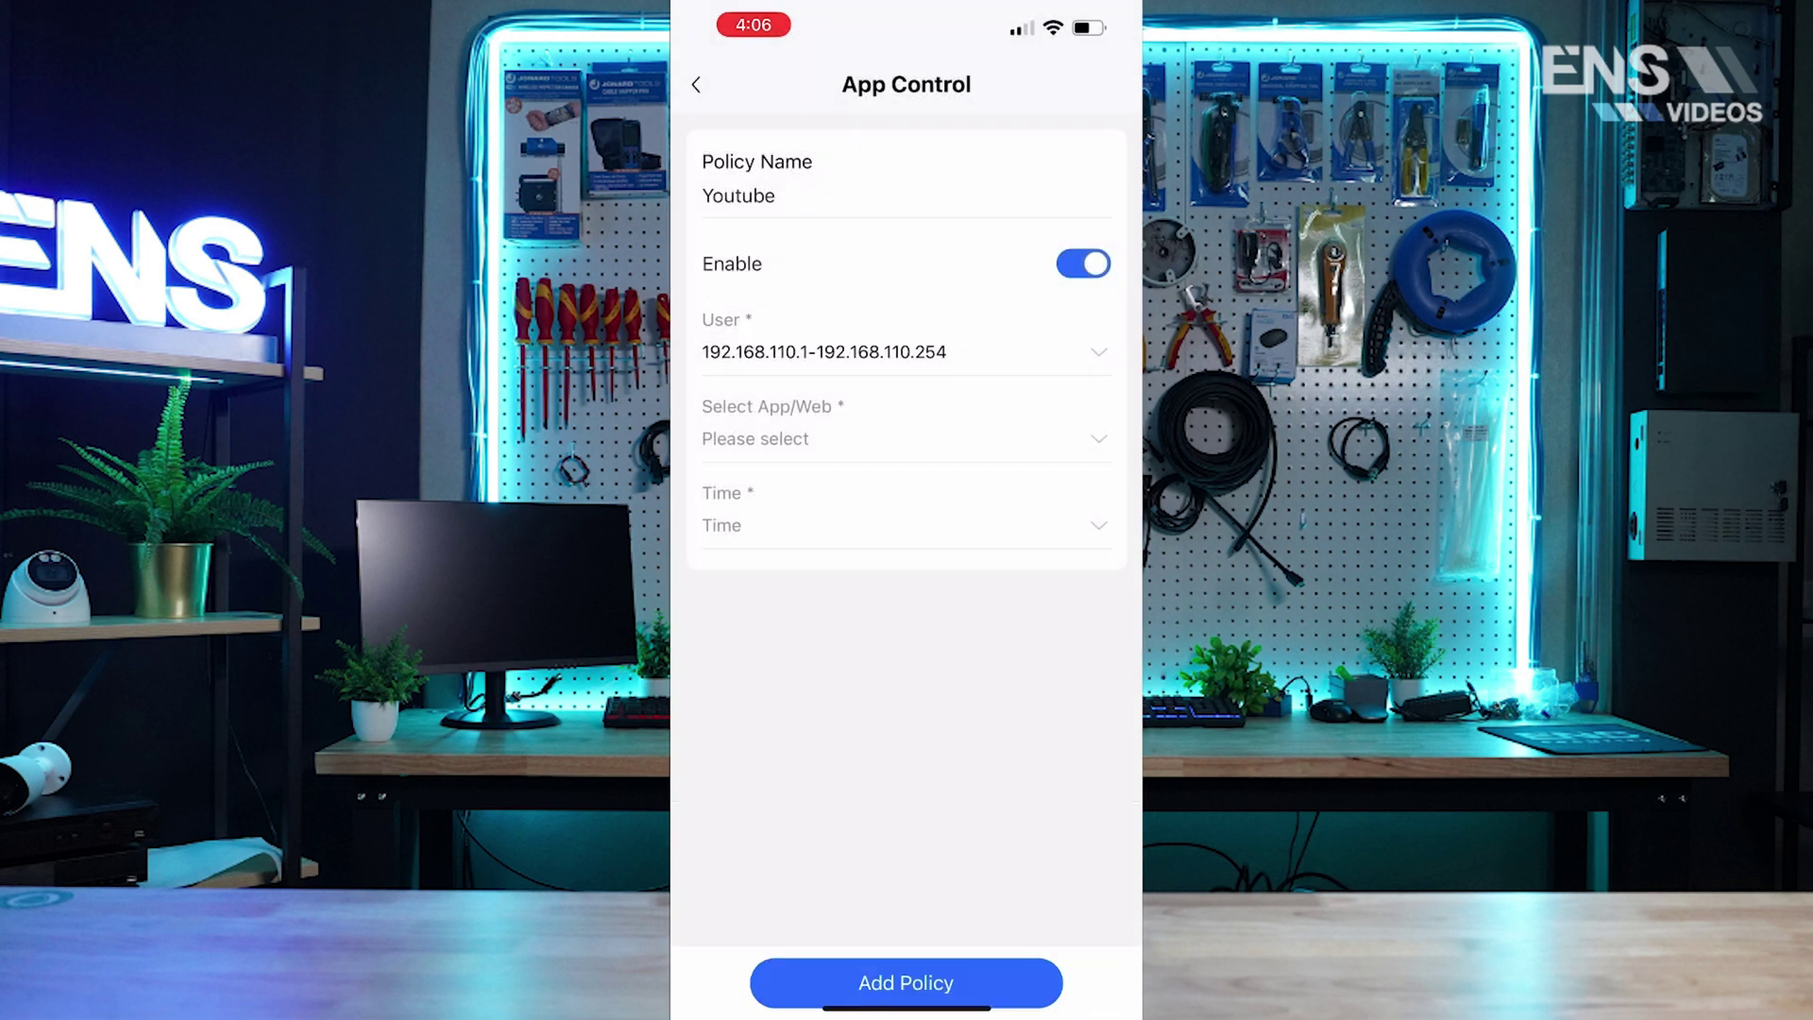
Step: Browse the website and app categories available for the policy's target
{"action": "left_click", "coordinate": [755, 438]}
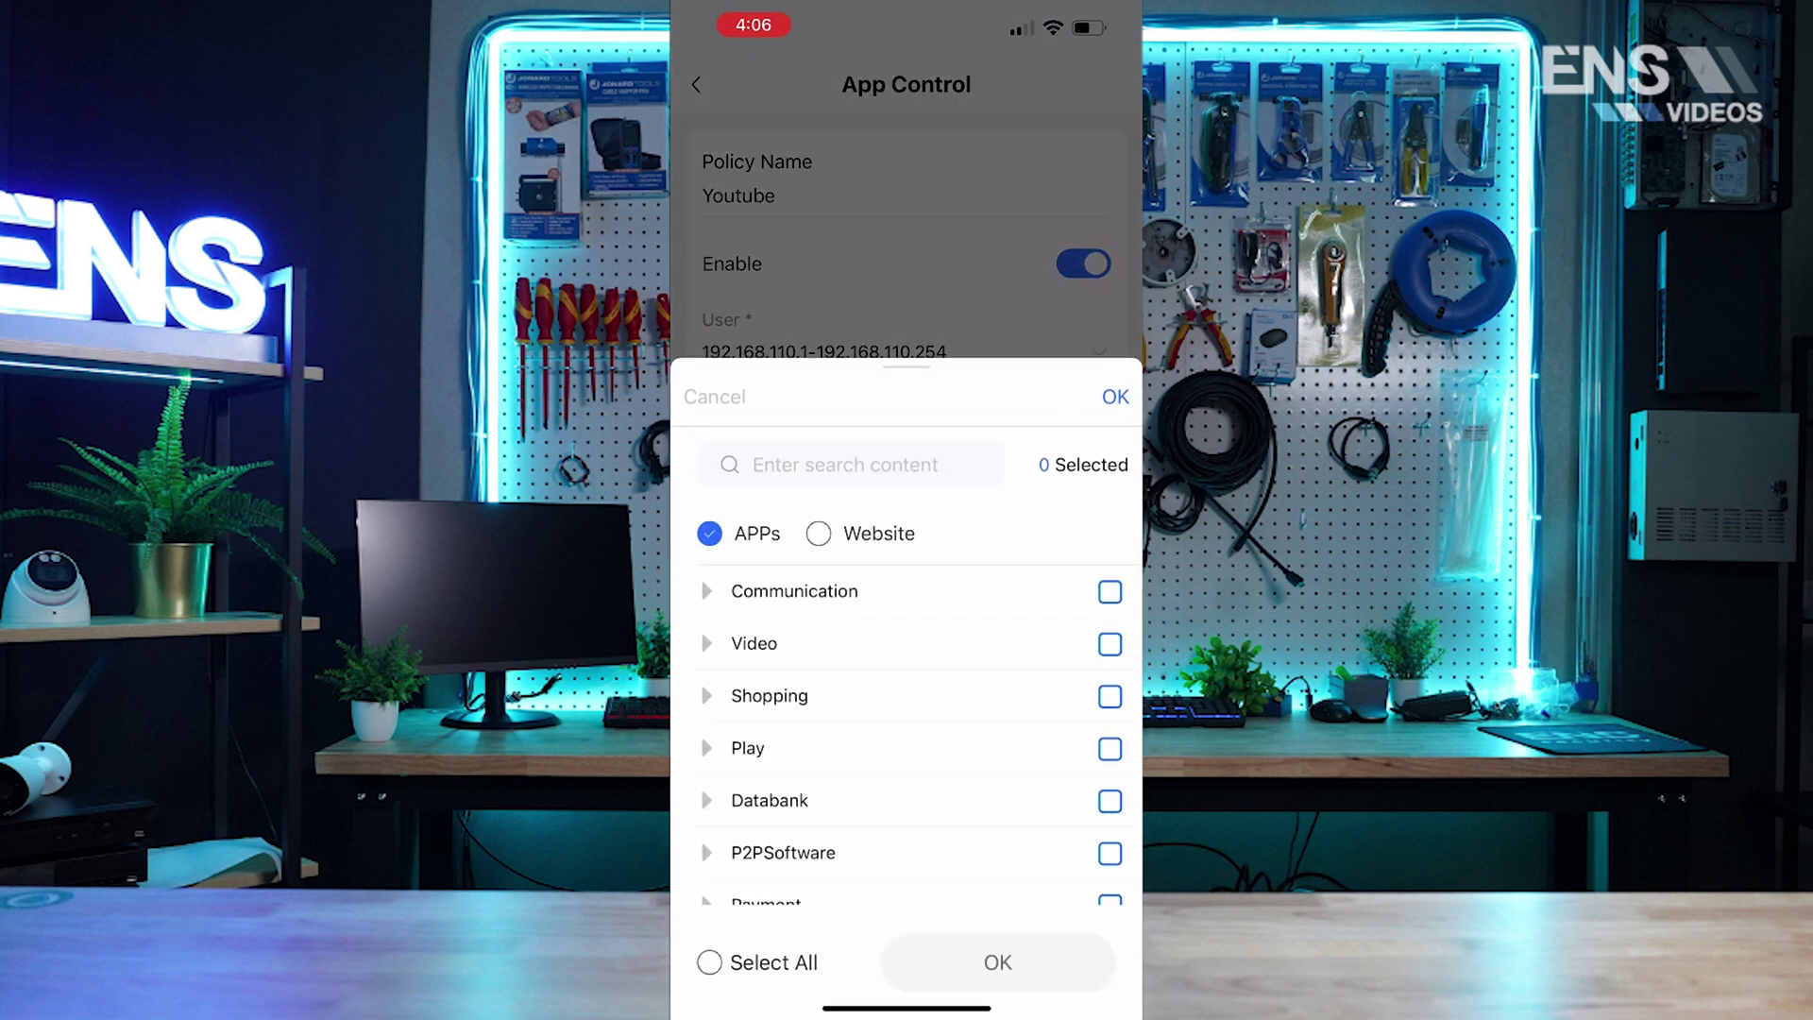
{"action": "left_click", "coordinate": [818, 533]}
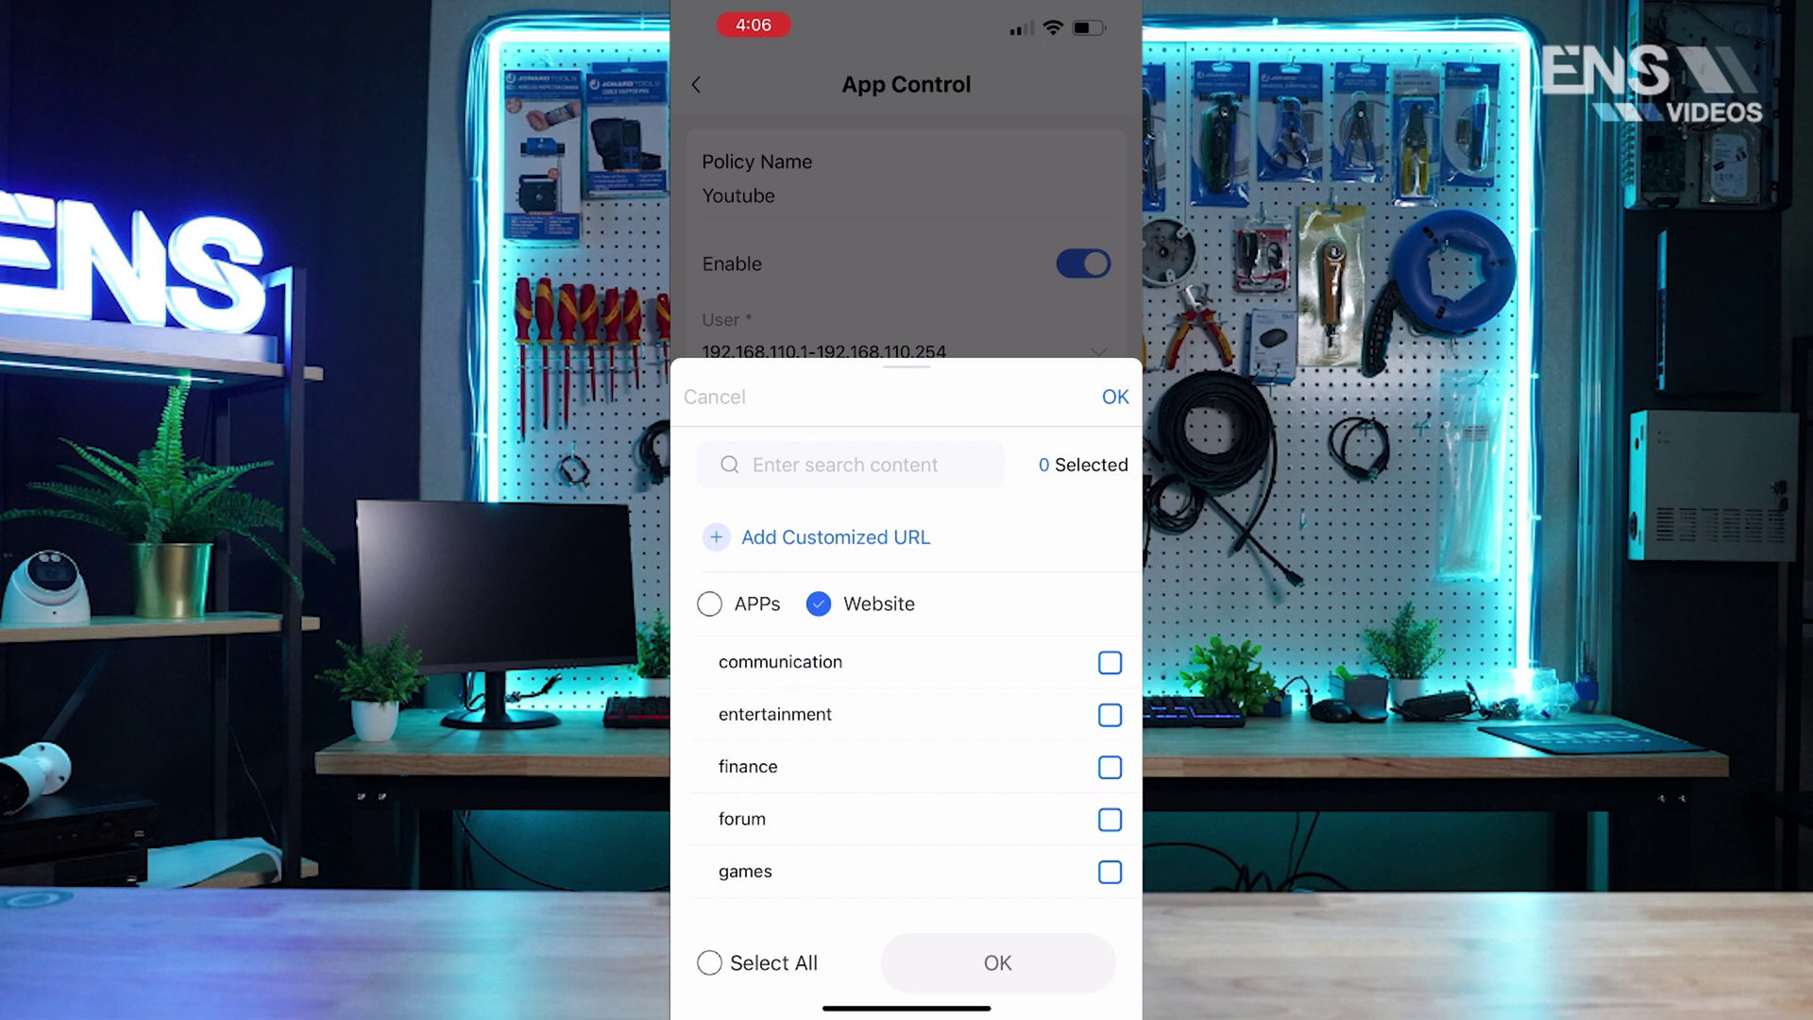
{"action": "scroll", "coordinate": [921, 765], "scroll_direction": "down", "scroll_amount": 5}
{"action": "scroll", "coordinate": [920, 764], "scroll_direction": "up", "scroll_amount": 4}
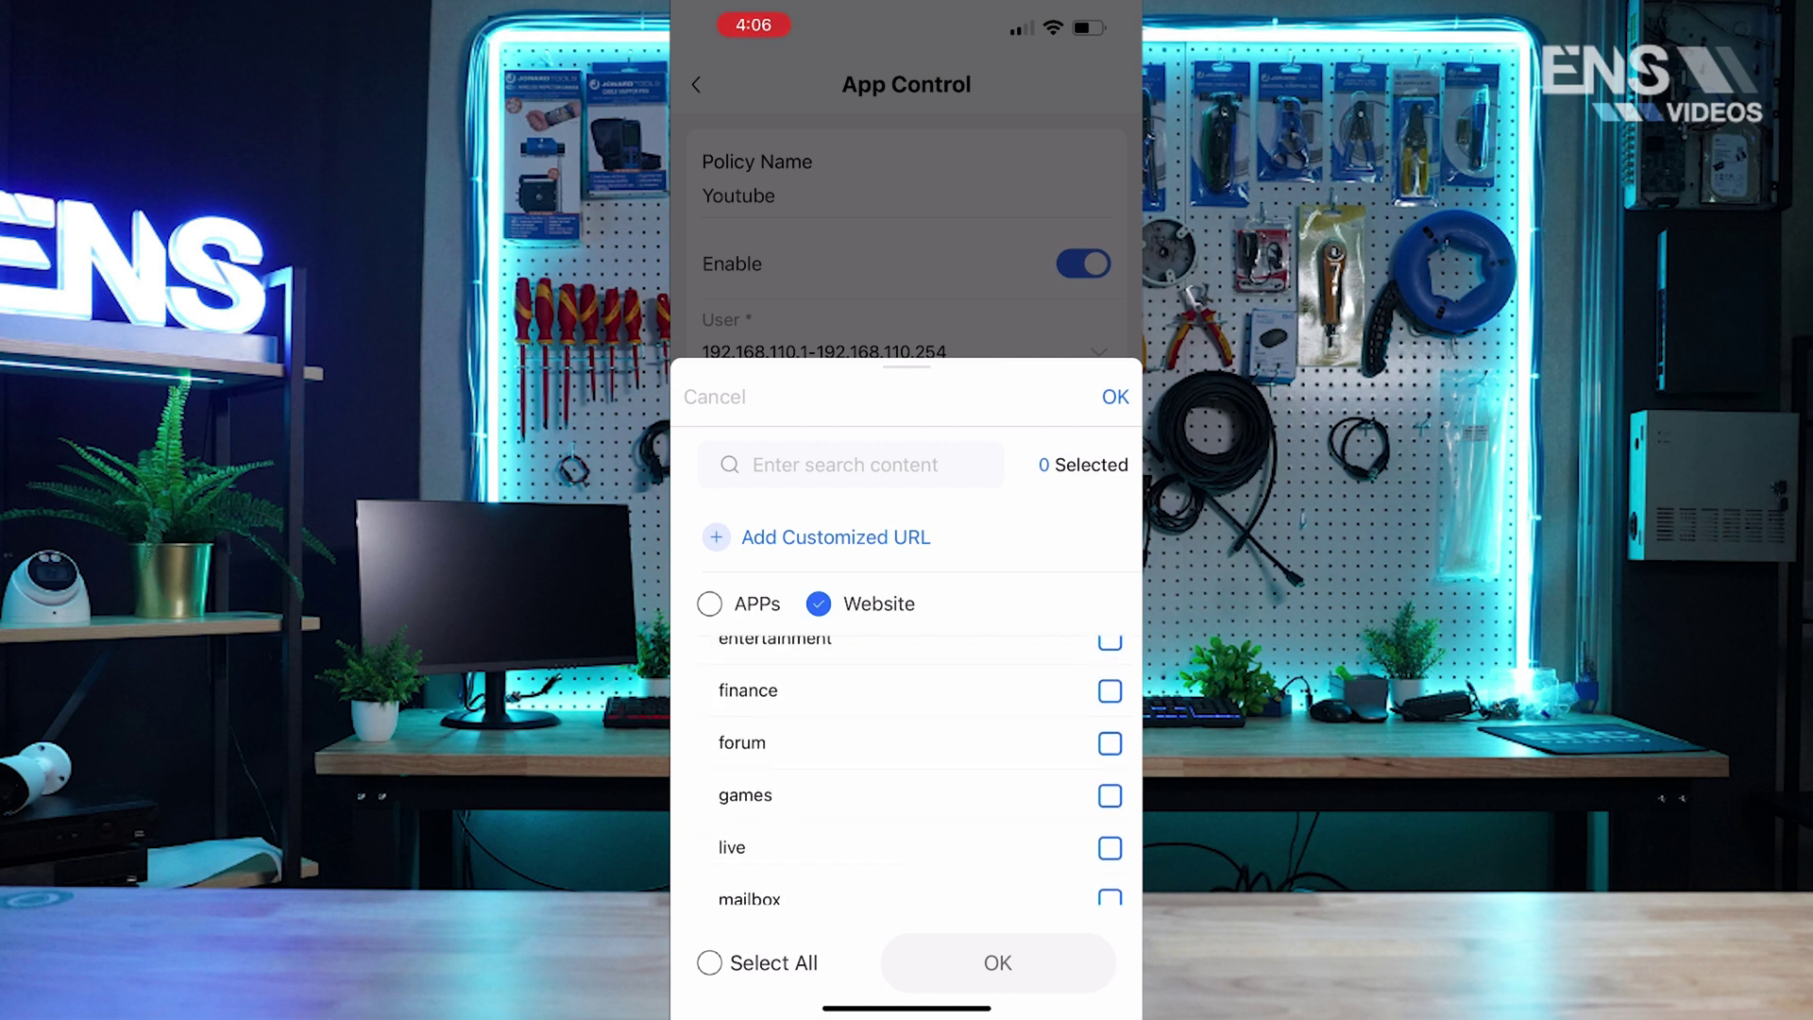
{"action": "scroll", "coordinate": [906, 765], "scroll_direction": "up", "scroll_amount": 2}
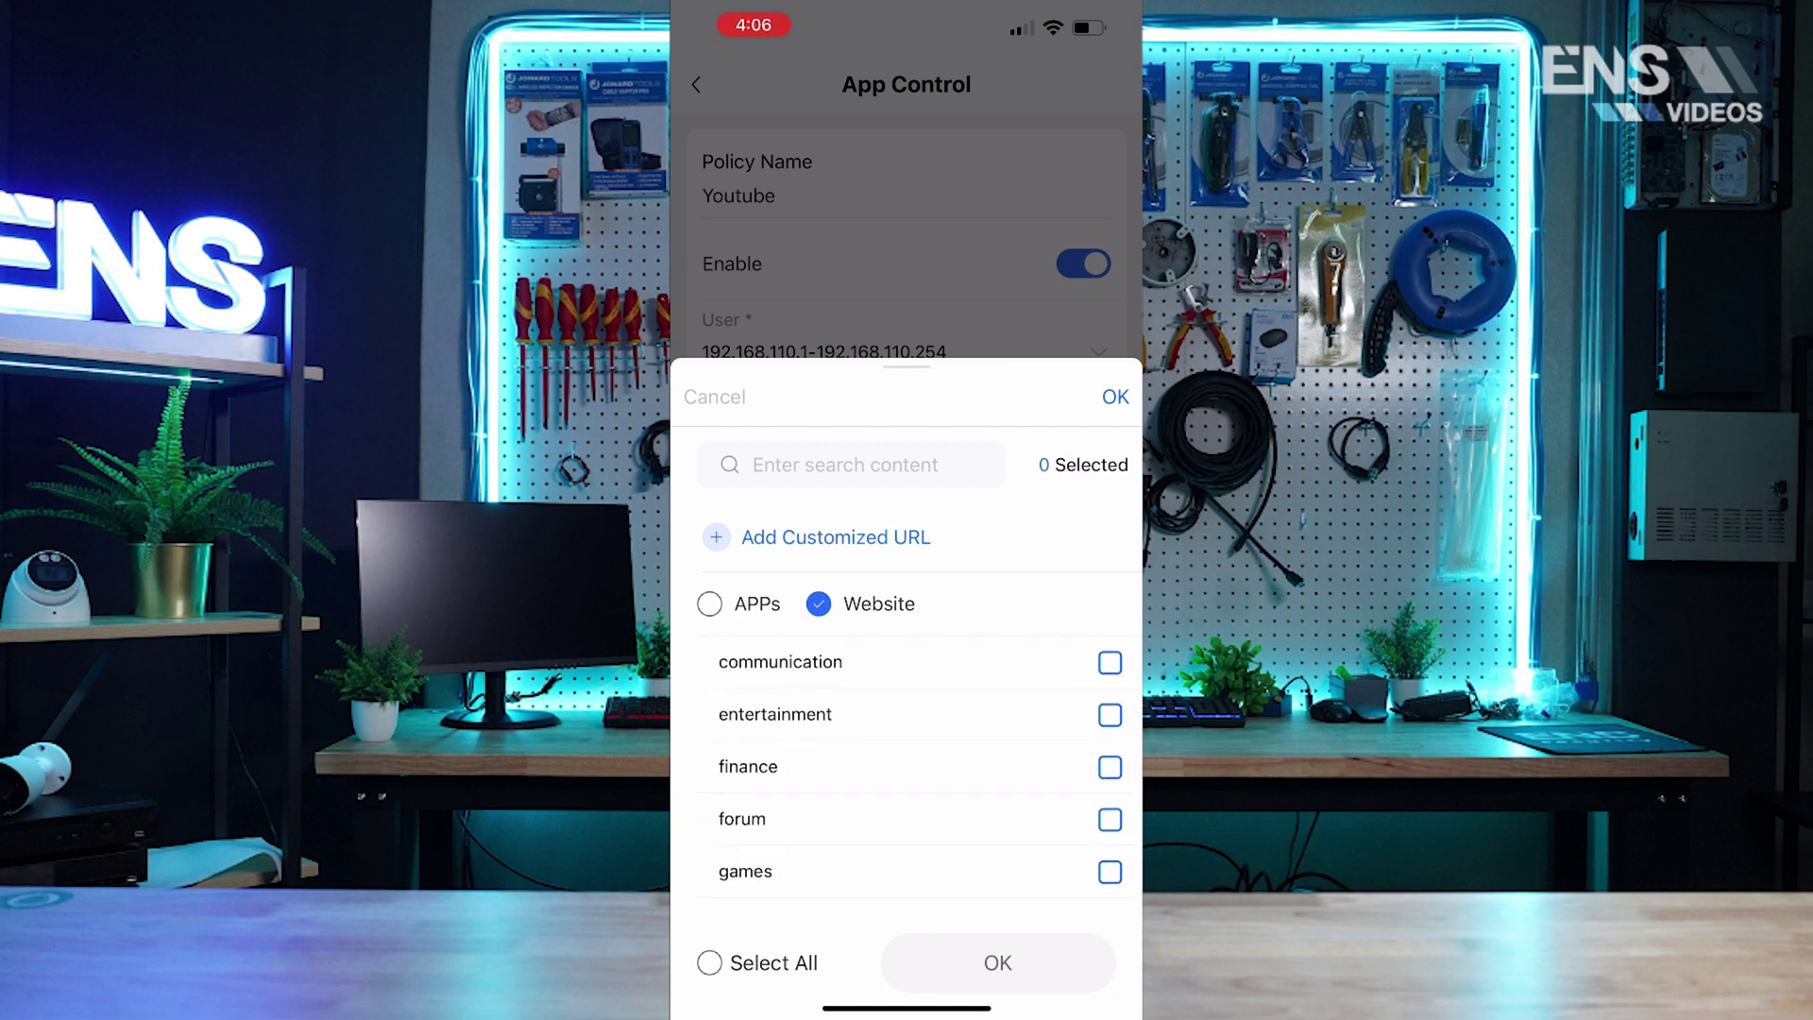
{"action": "left_click", "coordinate": [710, 603]}
Step: Search for YouTube and select GoogleVideo|YouTube as the policy's controlled app
{"action": "left_click", "coordinate": [845, 464]}
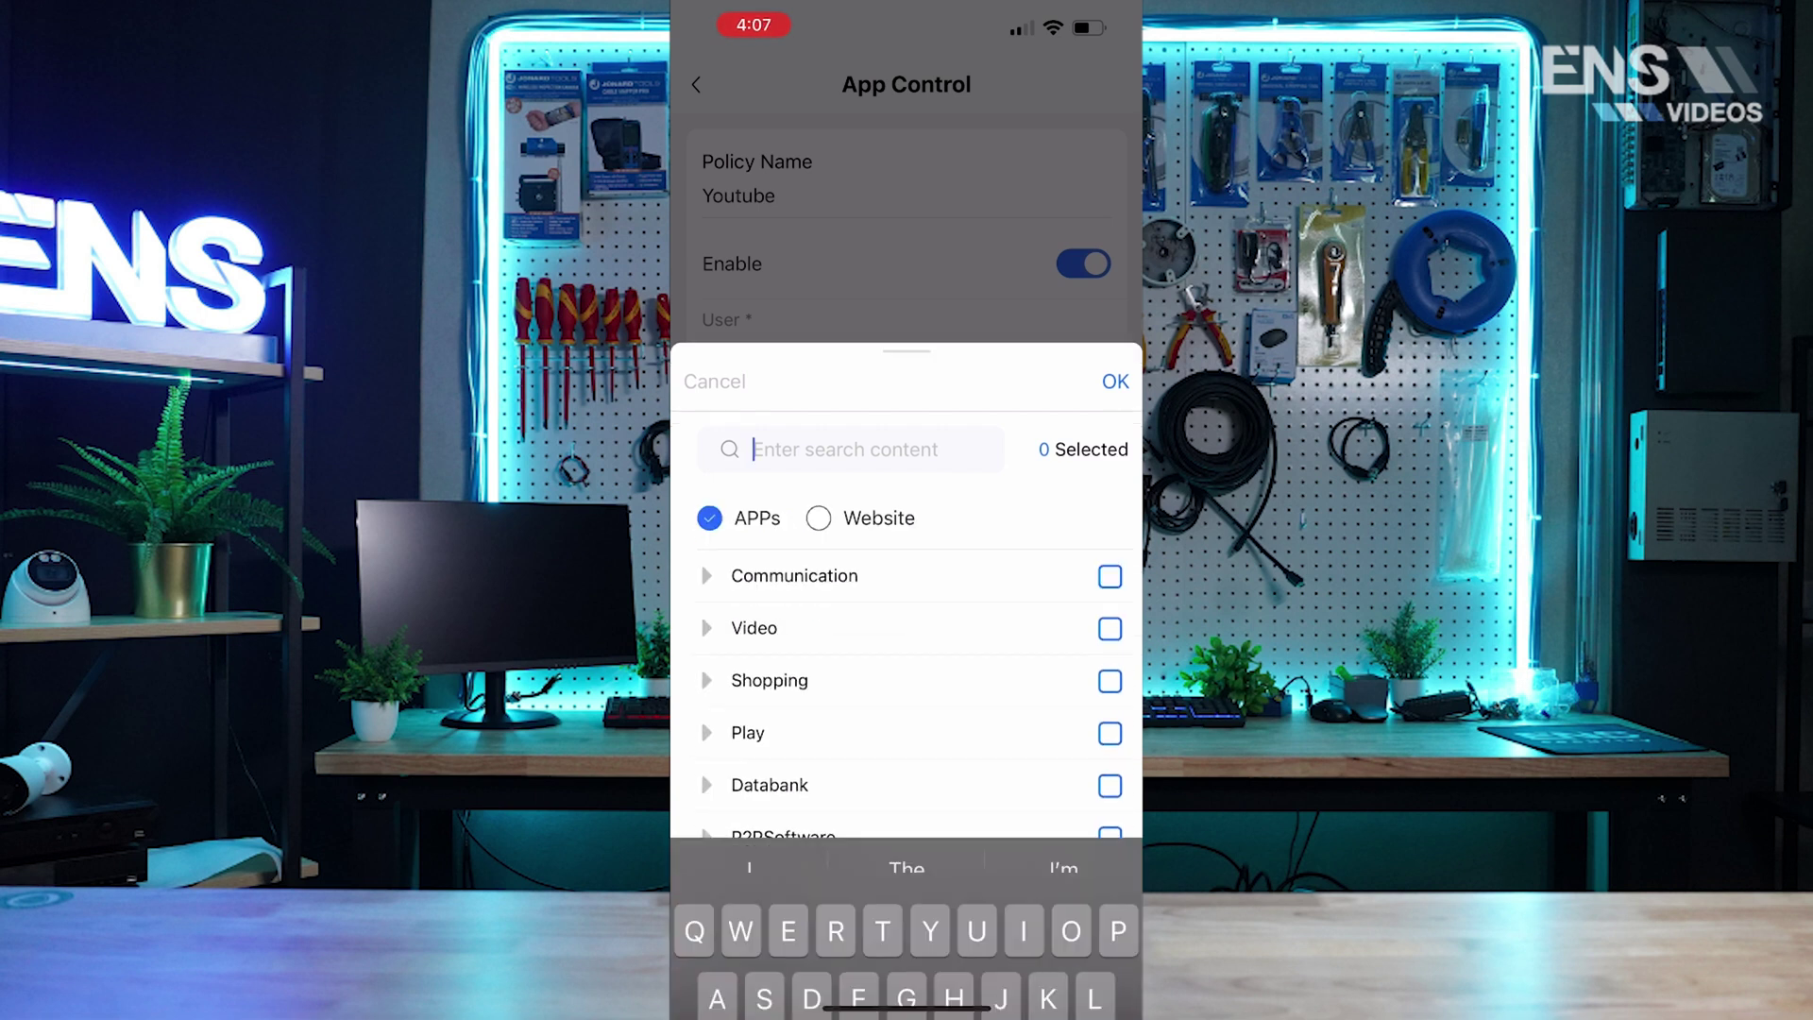
{"action": "type", "text": "Youtube"}
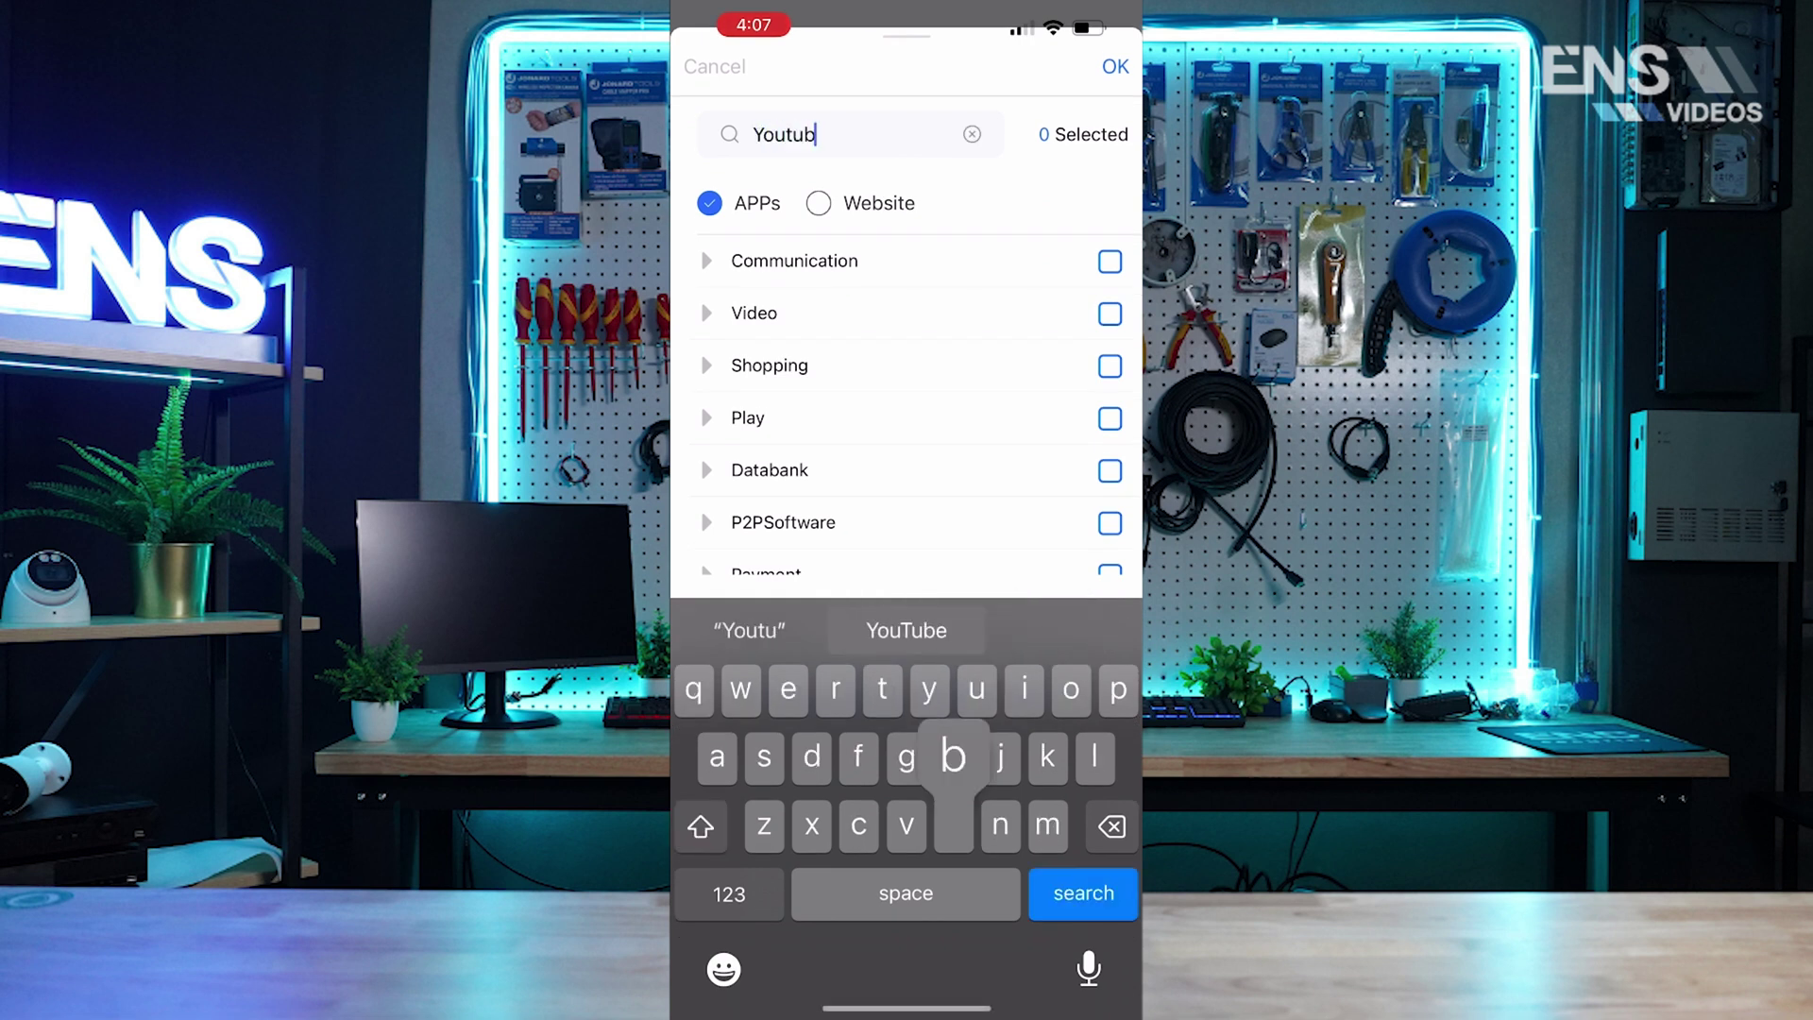
{"action": "left_click", "coordinate": [906, 630]}
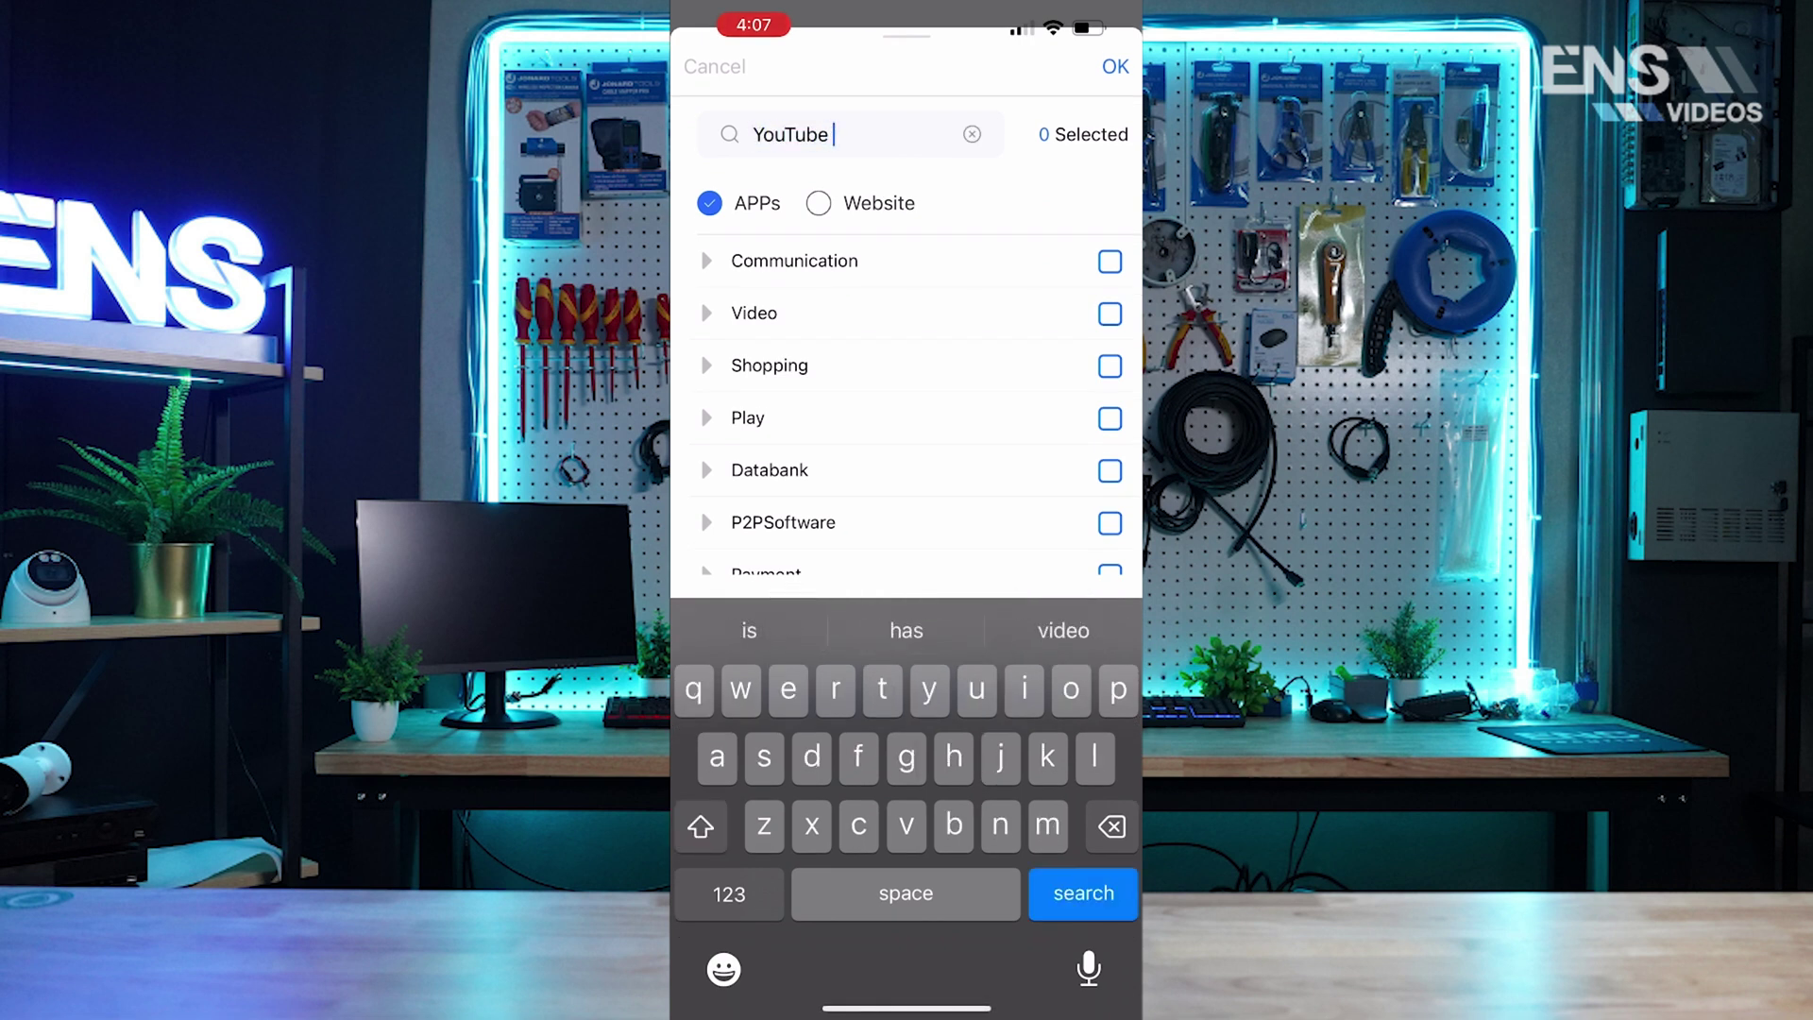
{"action": "key", "text": "Return"}
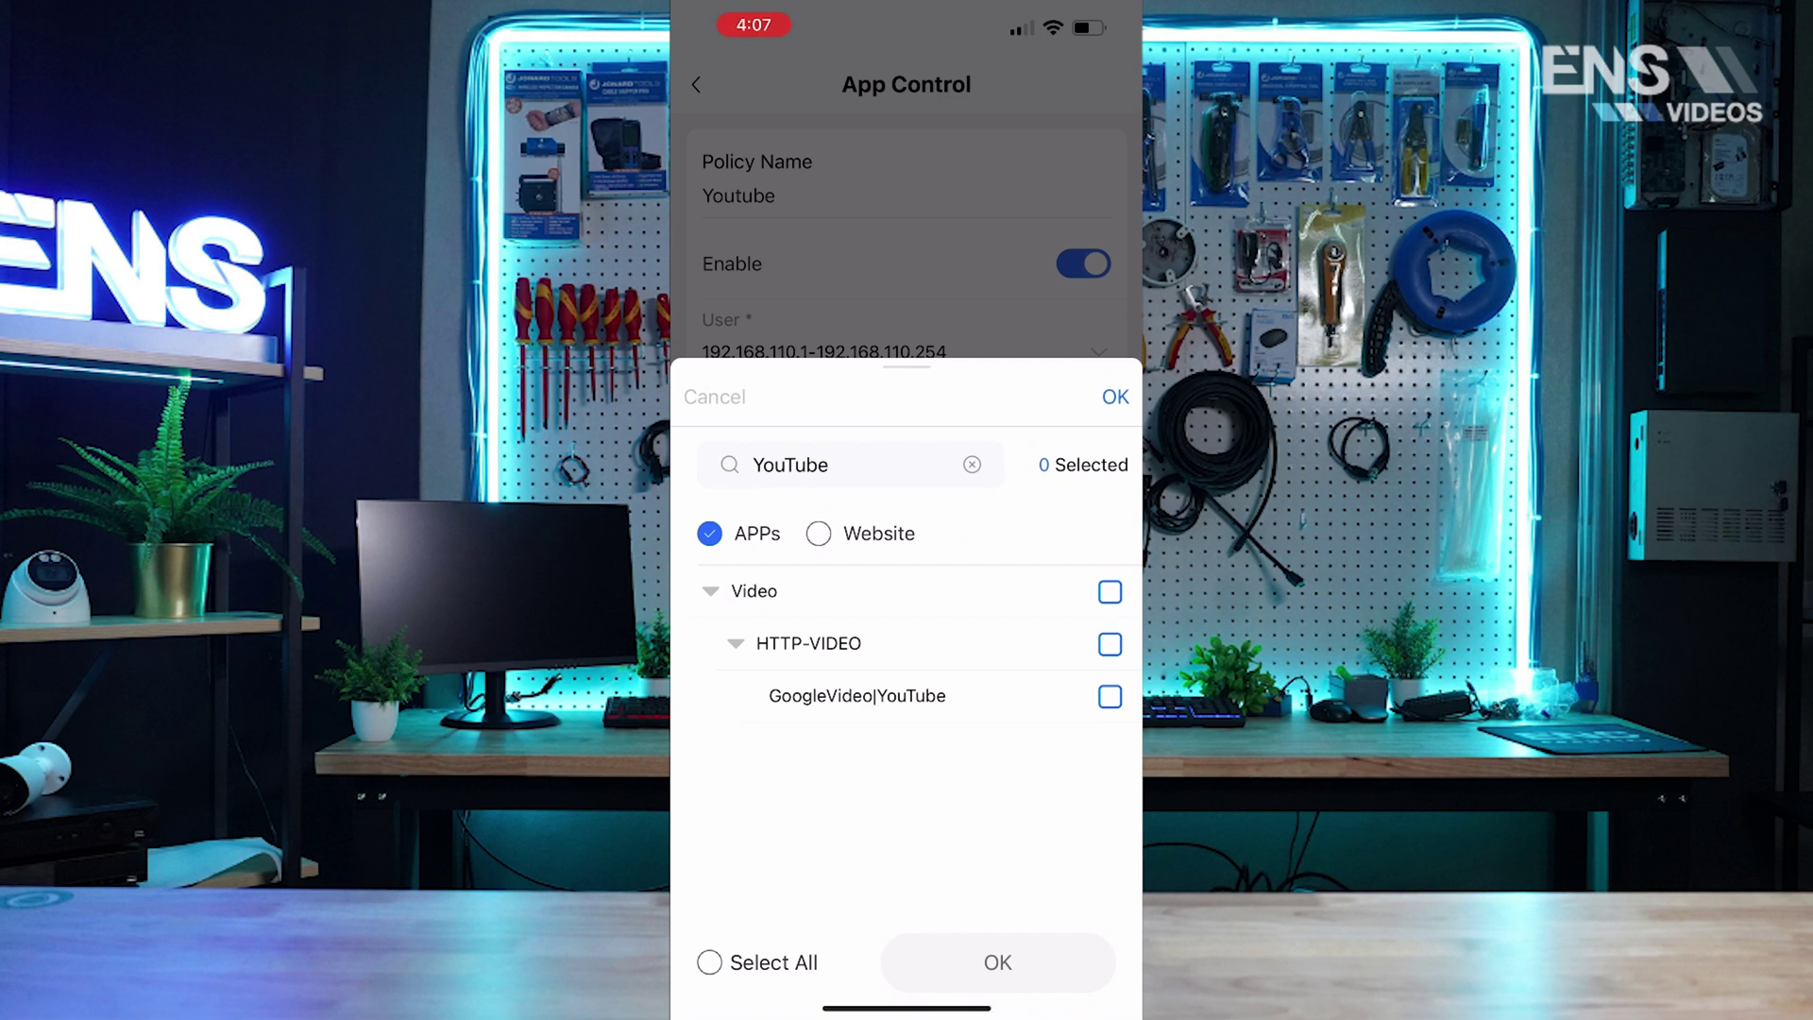
{"action": "left_click", "coordinate": [1110, 592]}
{"action": "left_click", "coordinate": [998, 962]}
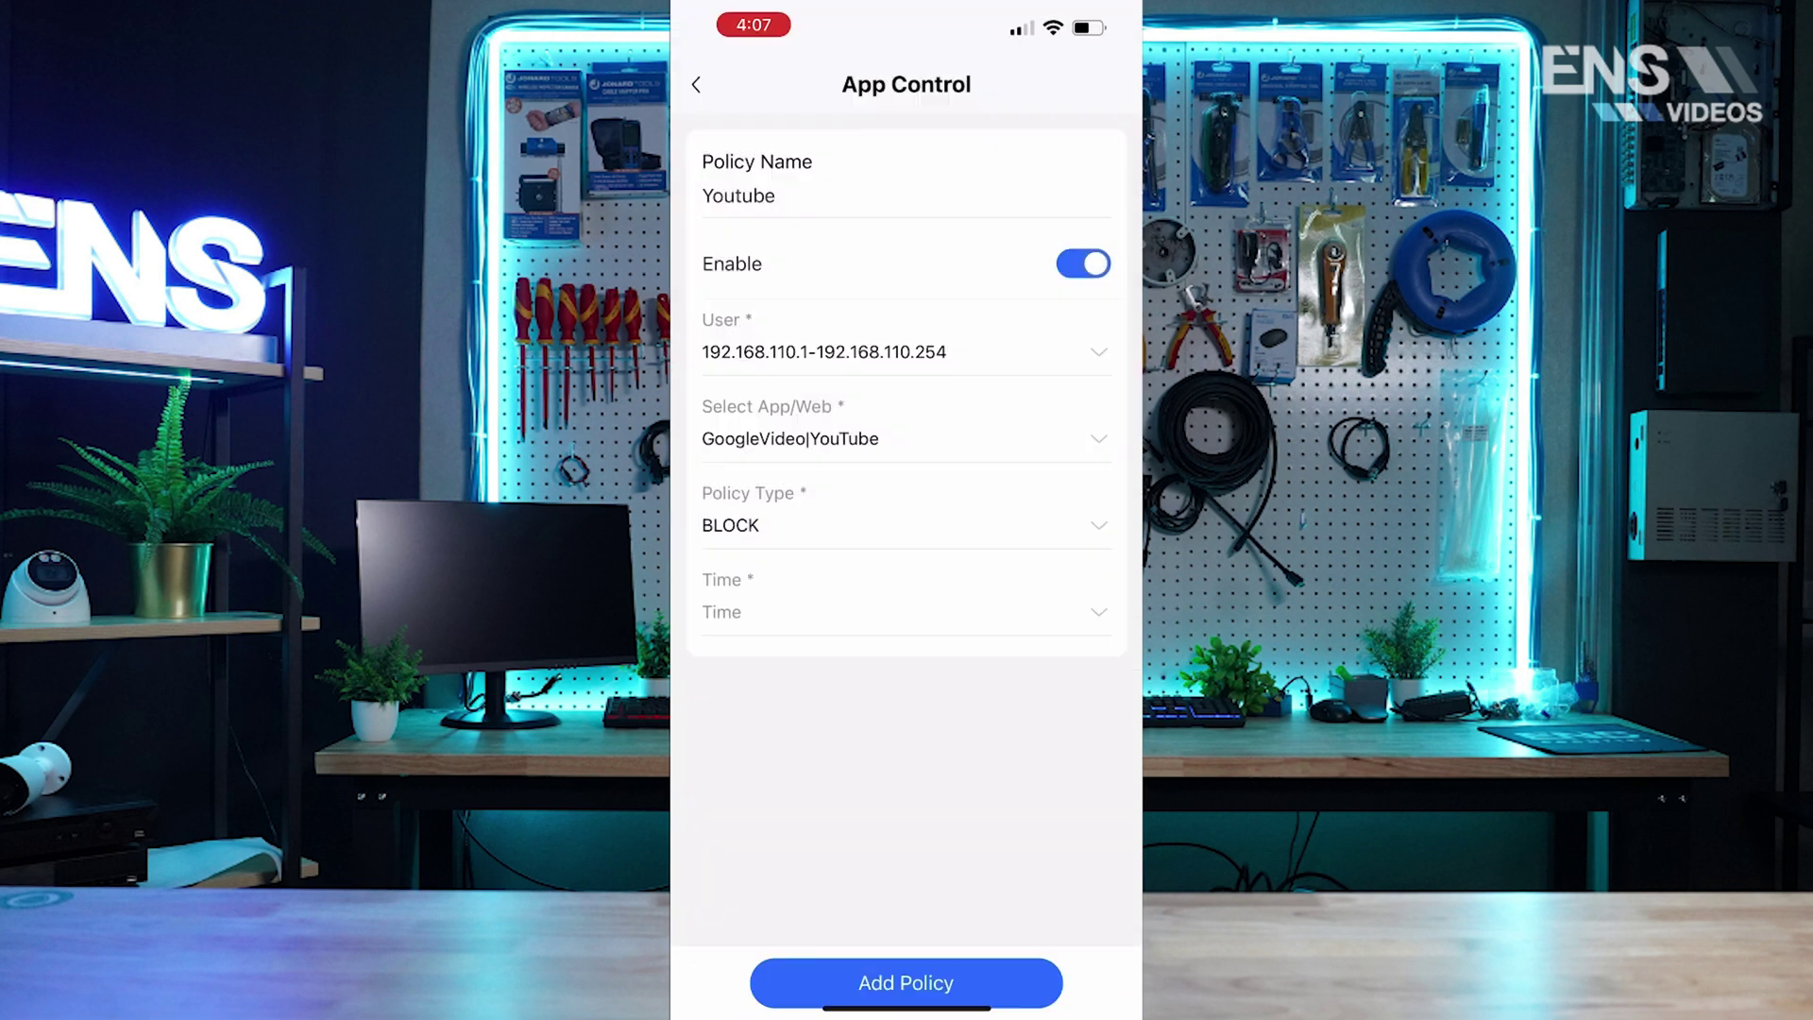
{"action": "left_click", "coordinate": [906, 525]}
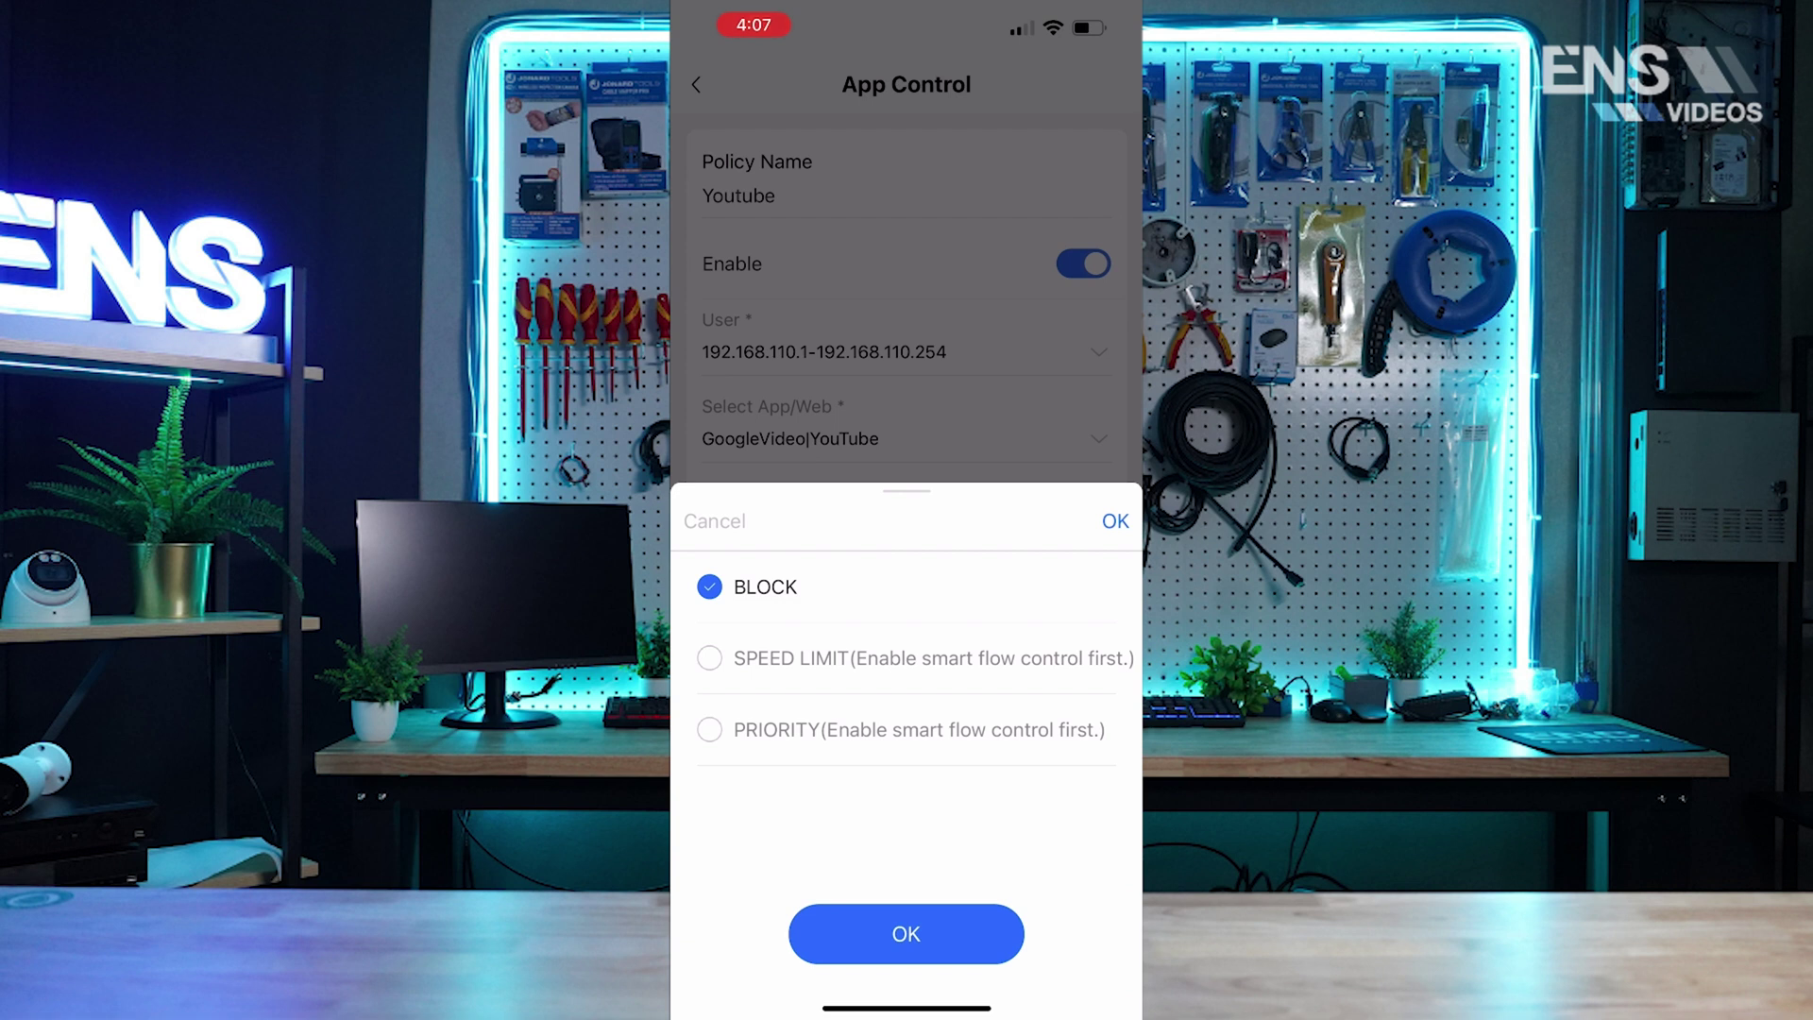
Step: Confirm BLOCK as the policy type, then back out of custom period setup, leaving Time unset
{"action": "left_click", "coordinate": [1115, 521]}
{"action": "left_click", "coordinate": [907, 607]}
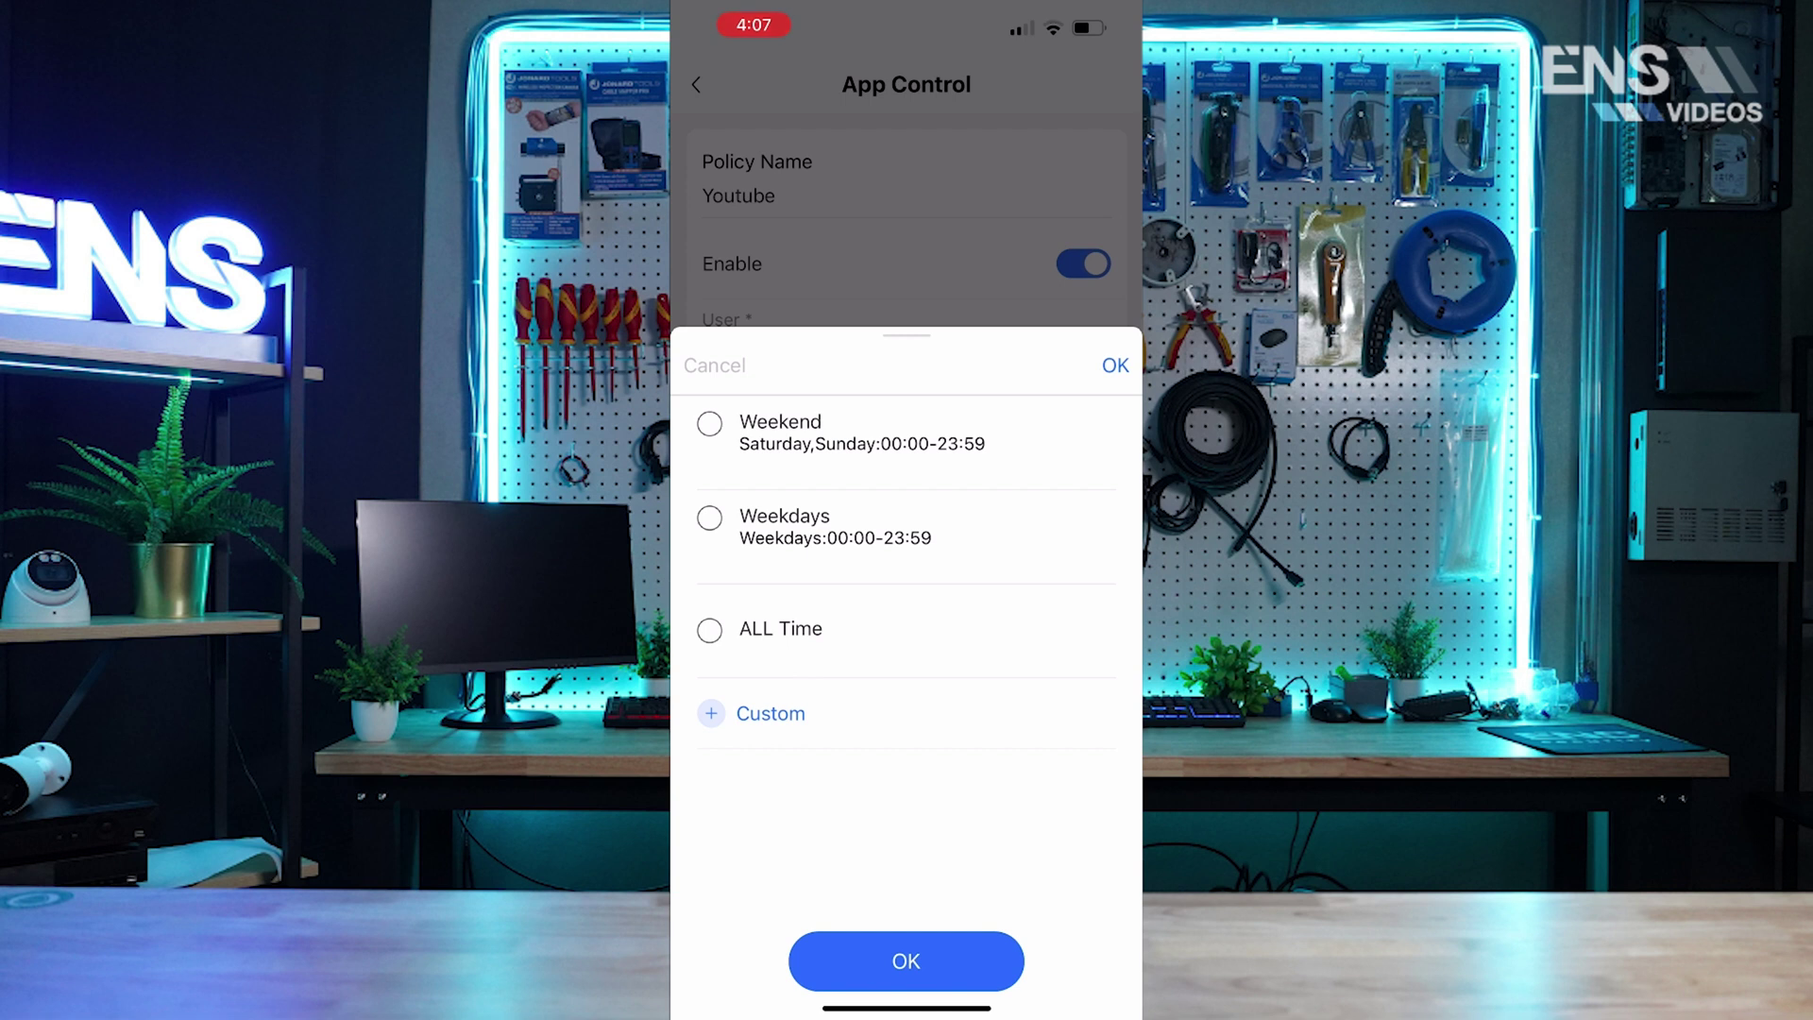
{"action": "left_click", "coordinate": [770, 713]}
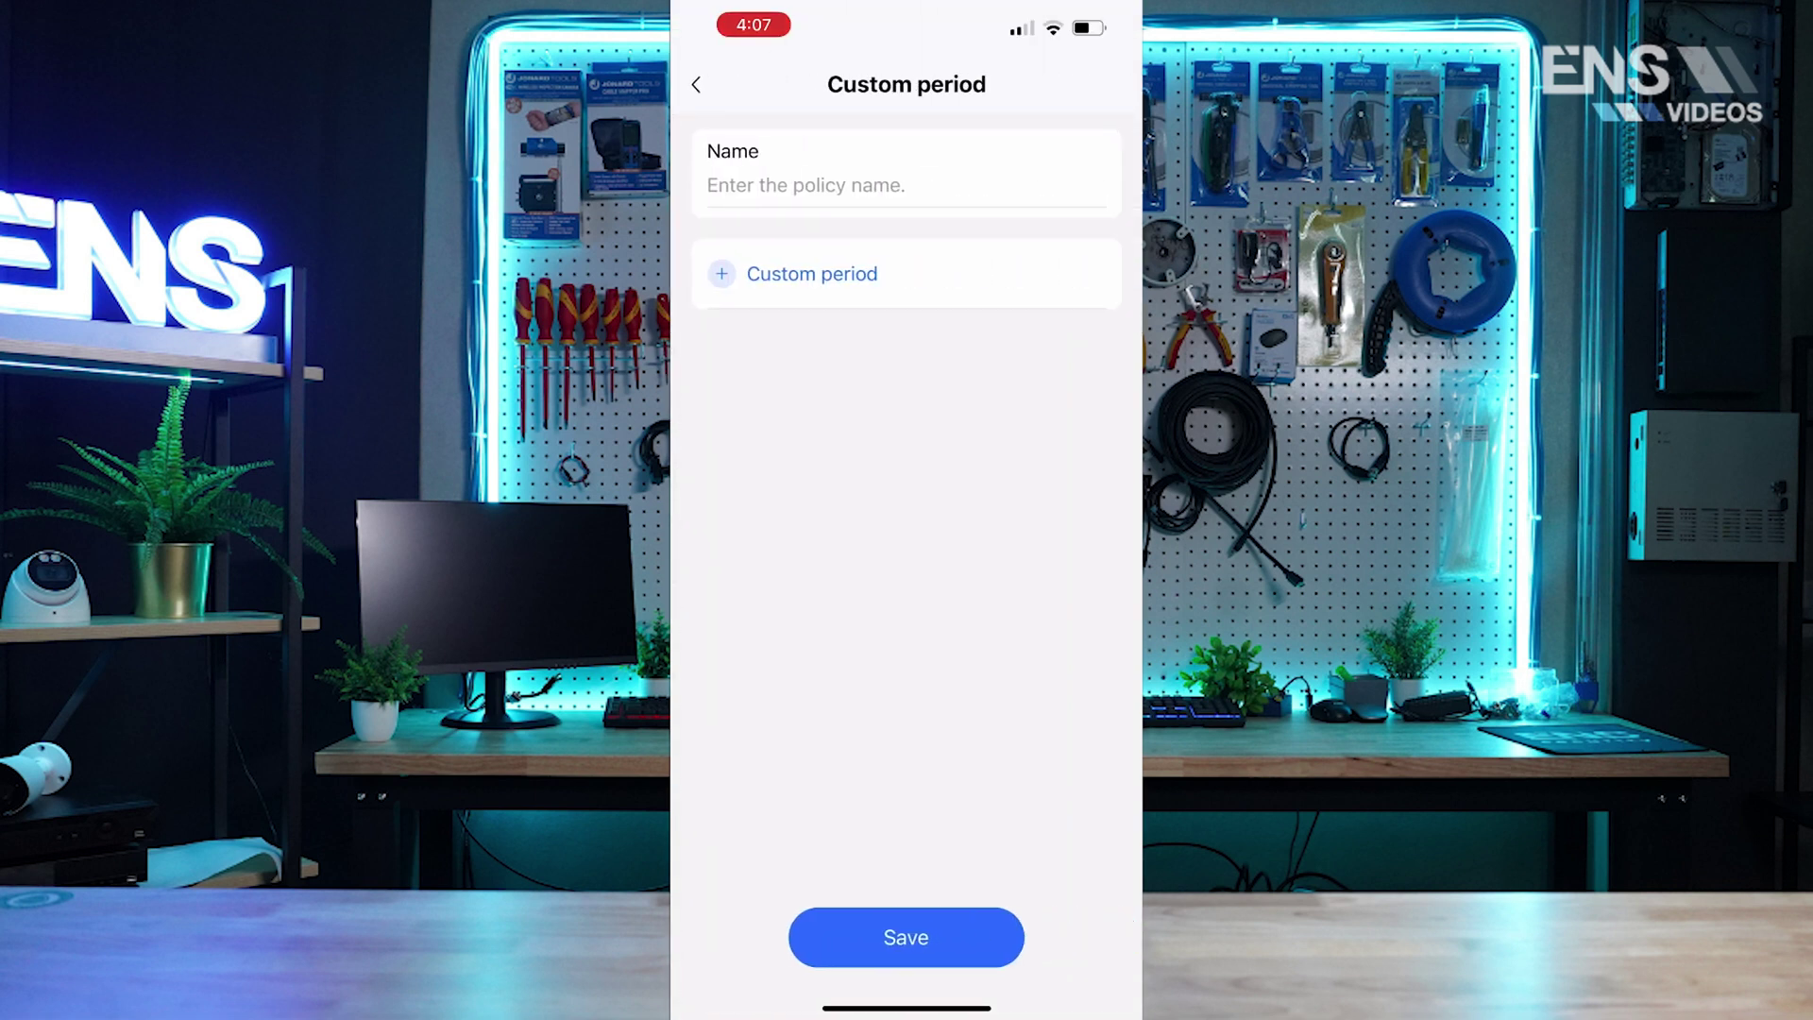
{"action": "left_click", "coordinate": [812, 274]}
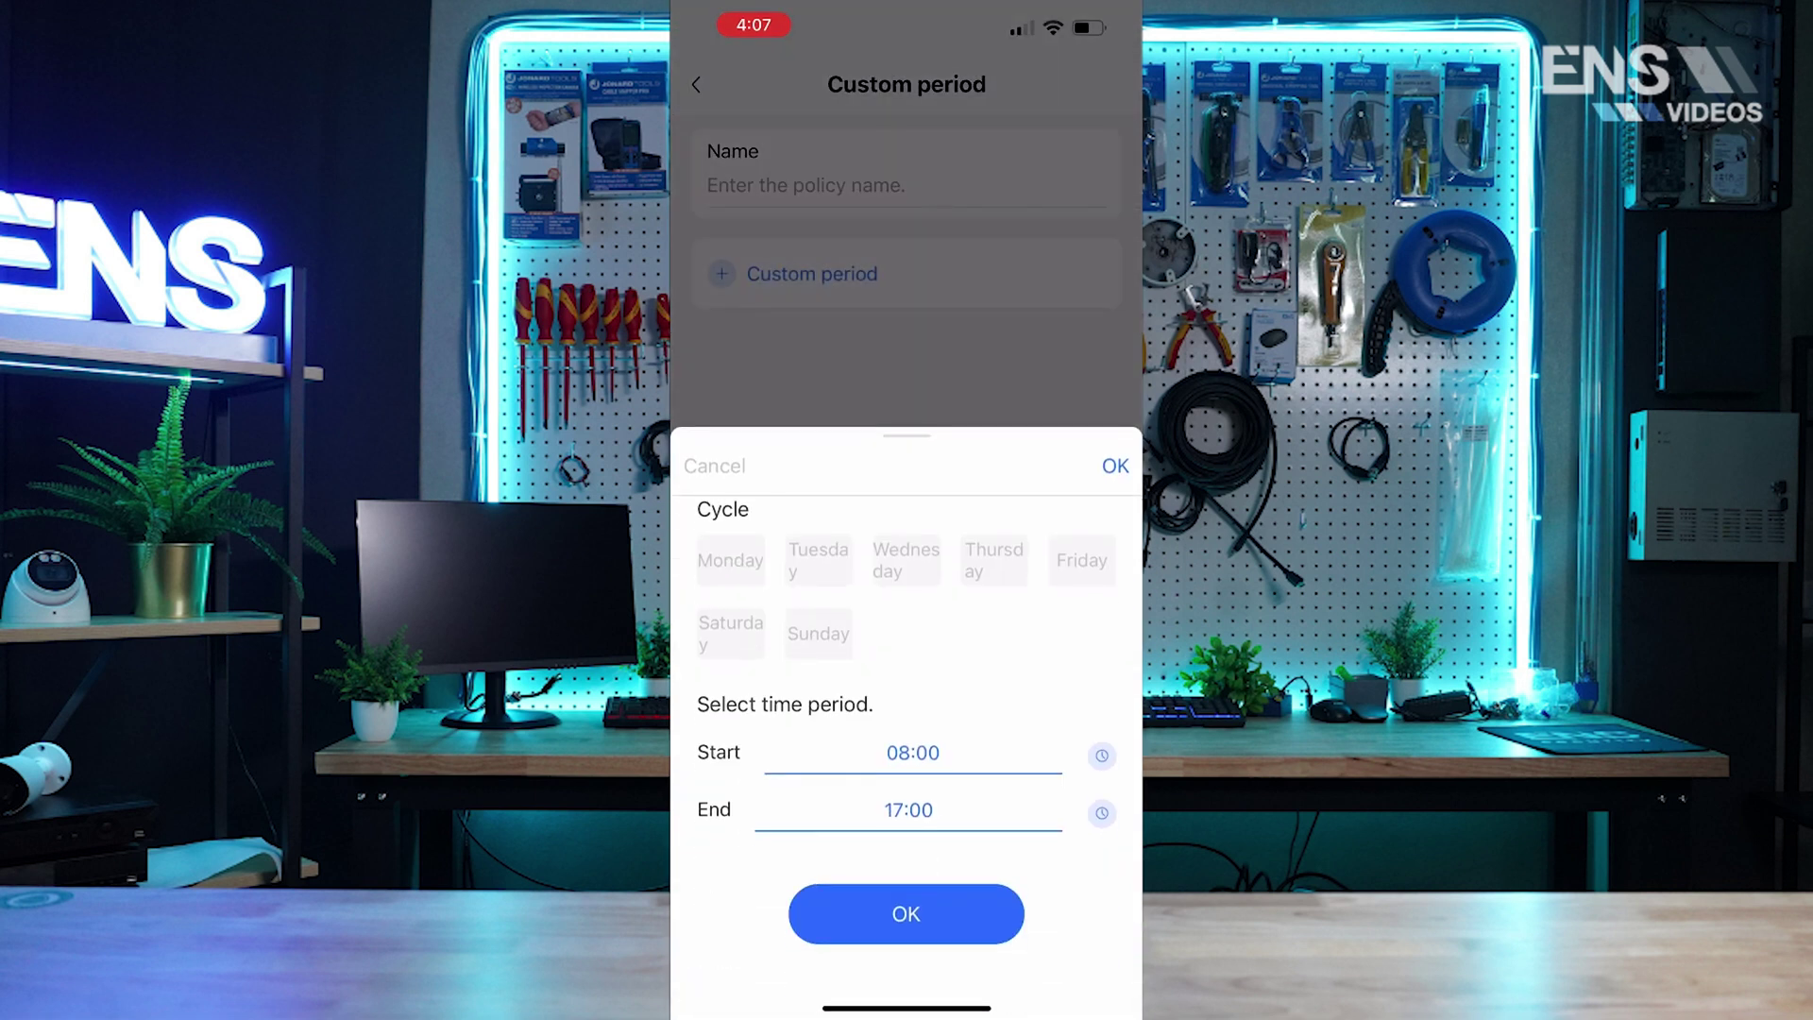
{"action": "left_click", "coordinate": [715, 465]}
{"action": "left_click", "coordinate": [696, 84]}
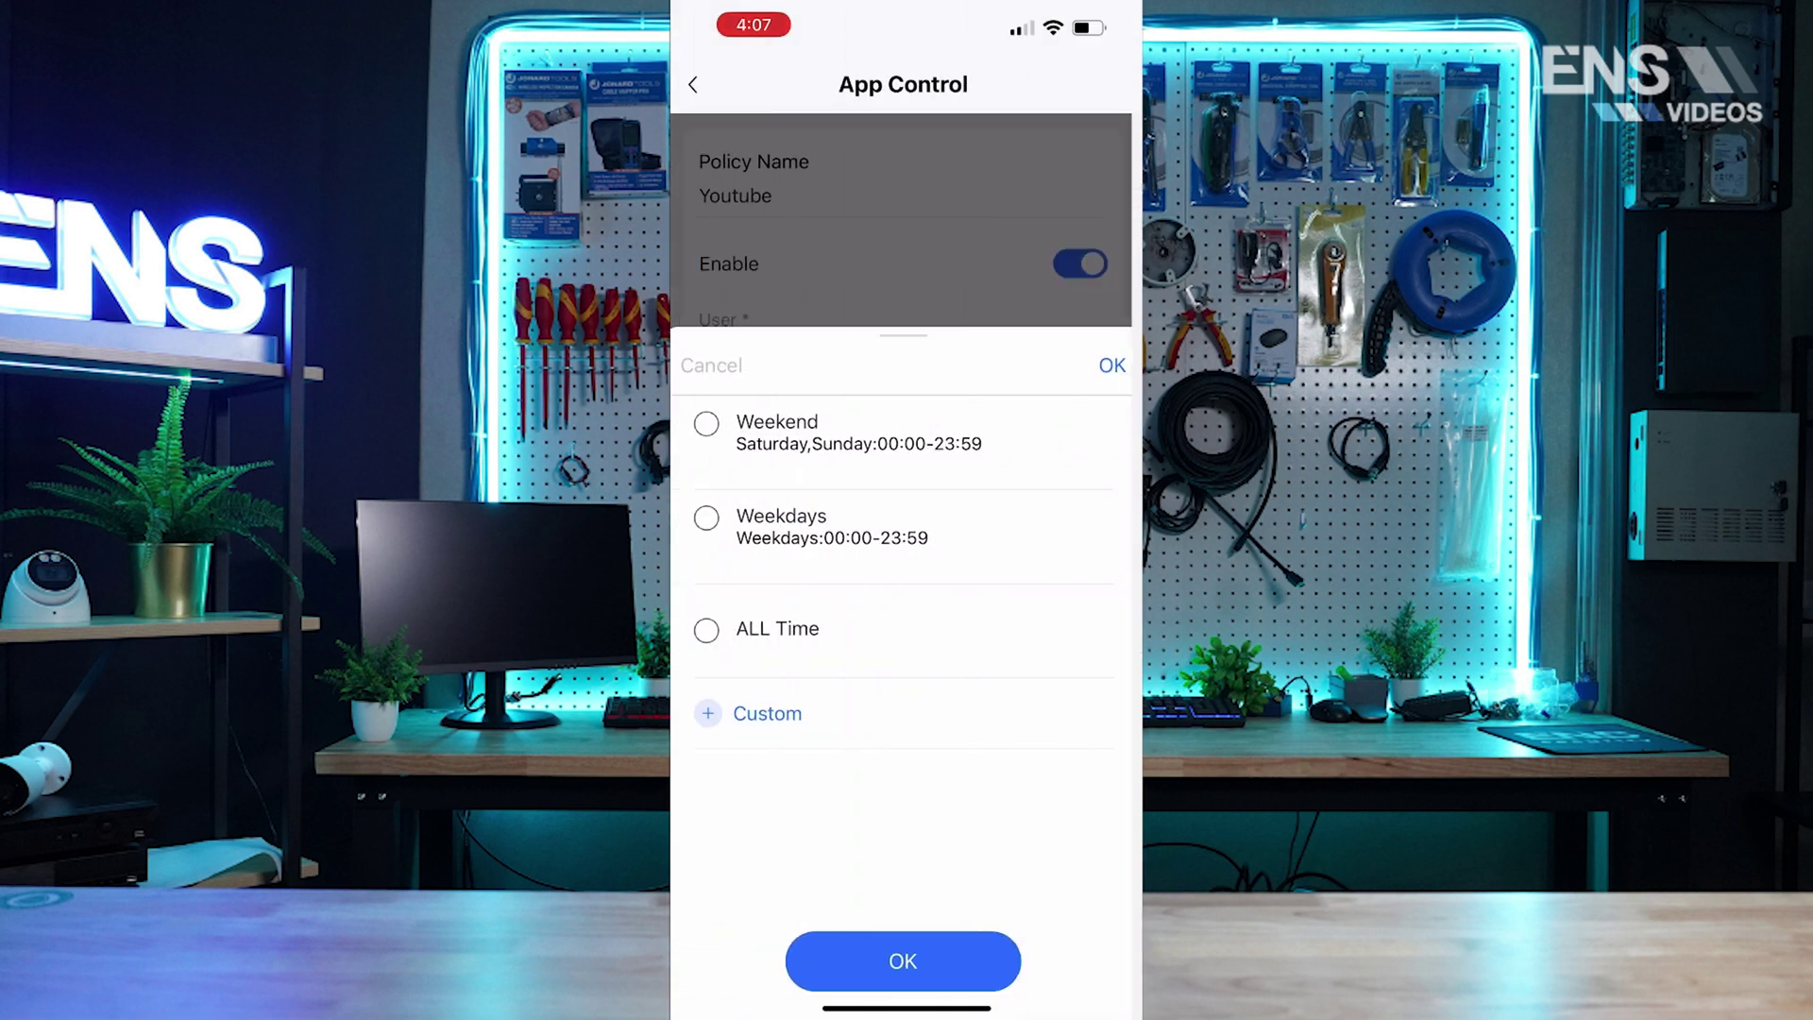
{"action": "left_click", "coordinate": [715, 365]}
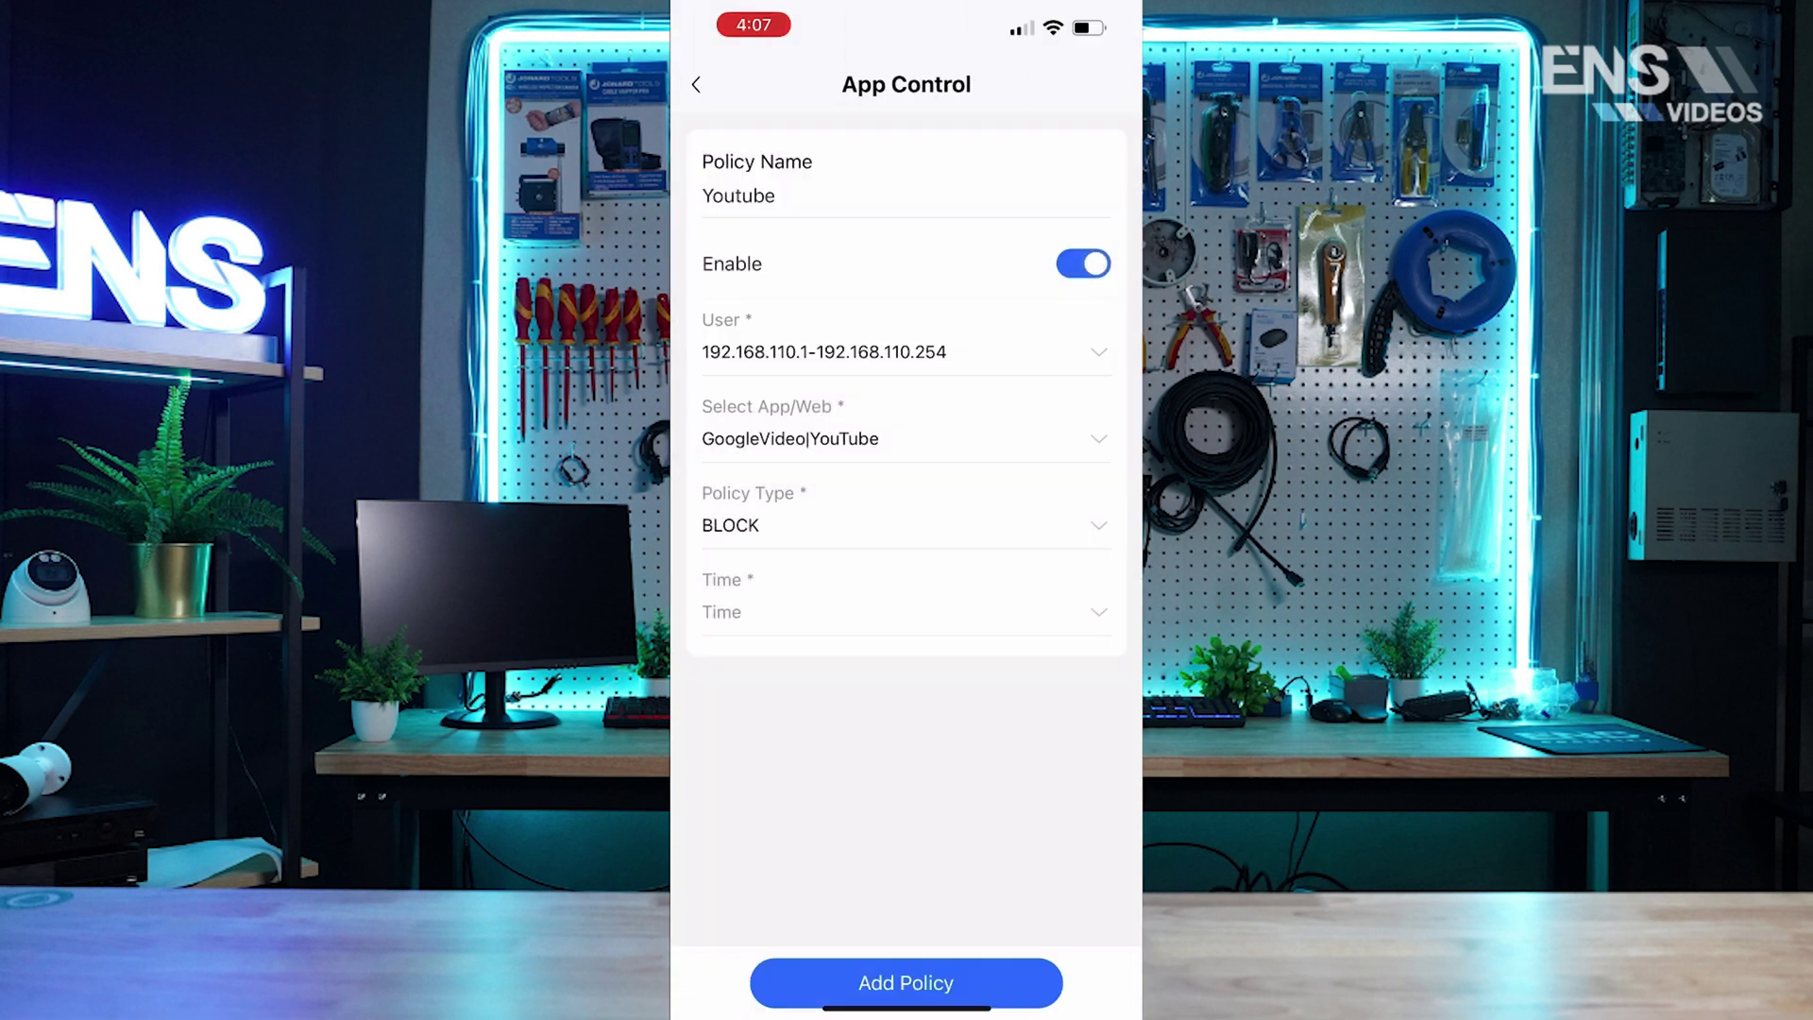
{"action": "scroll", "coordinate": [906, 397], "scroll_direction": "up", "scroll_amount": 1}
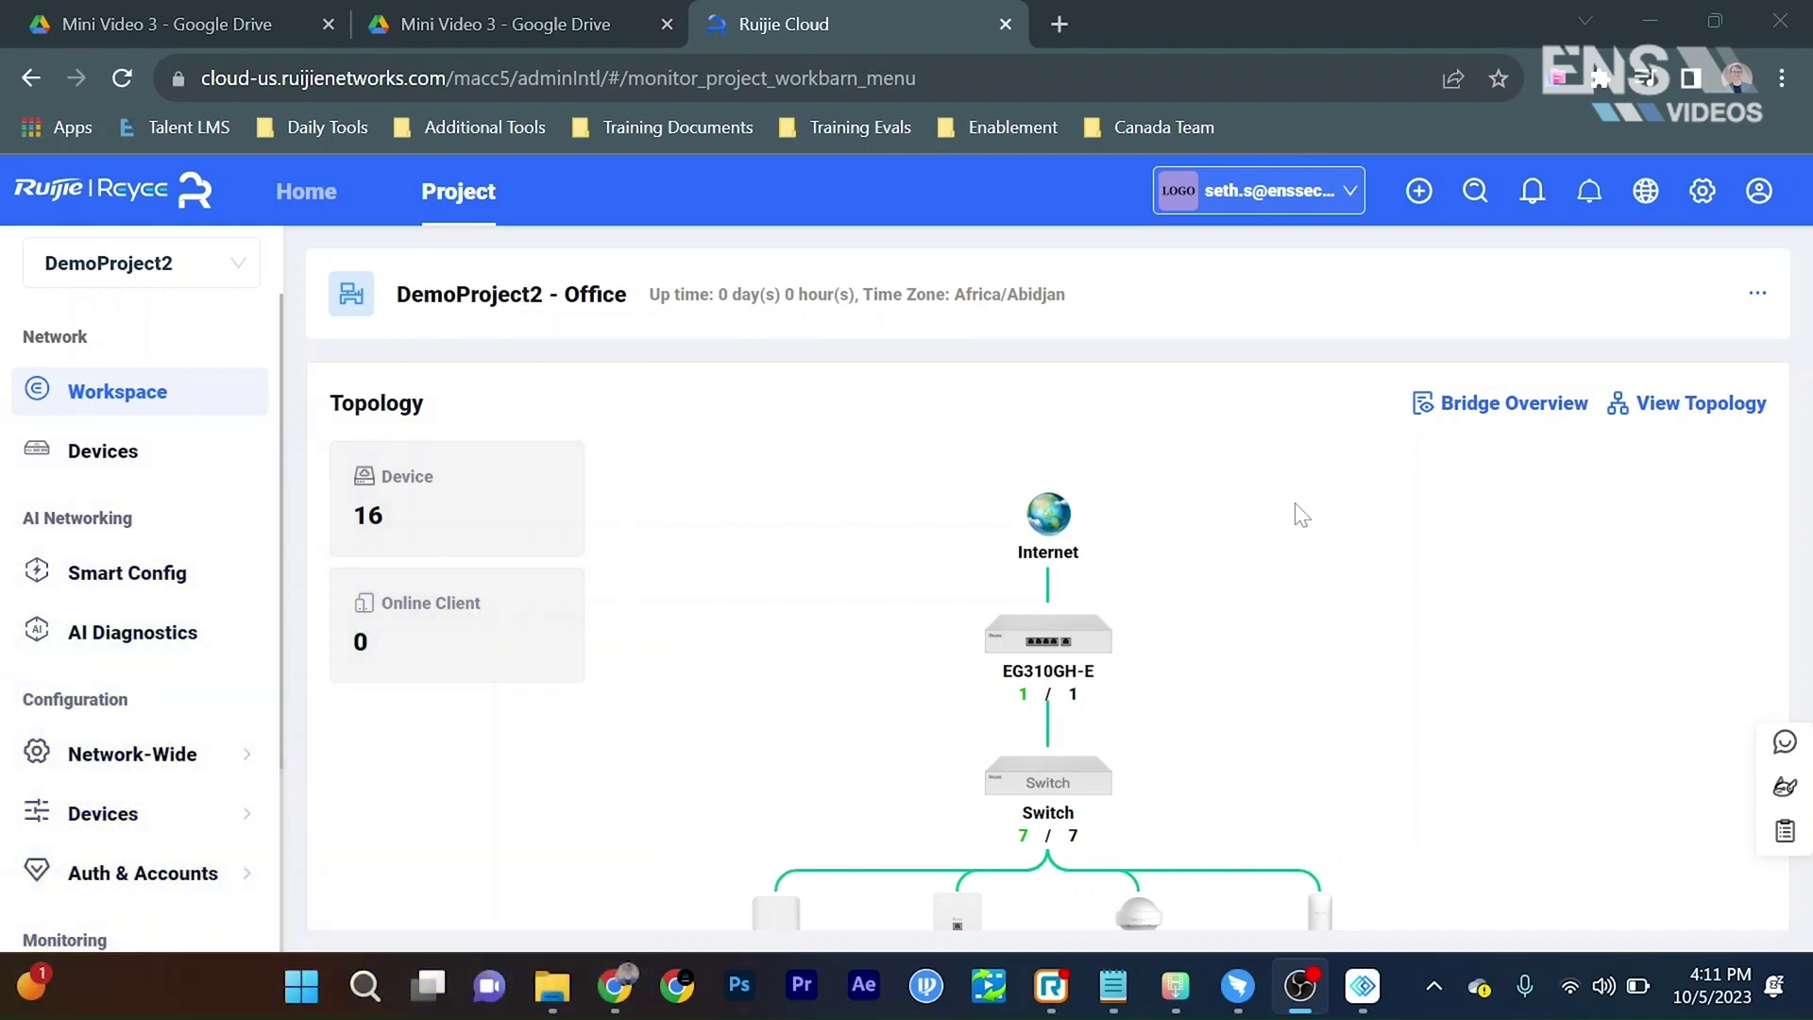
Step: Go to Network-Wide > Optimization > Flow & App Control in the Ruijie Cloud sidebar
{"action": "mouse_move", "coordinate": [193, 756]}
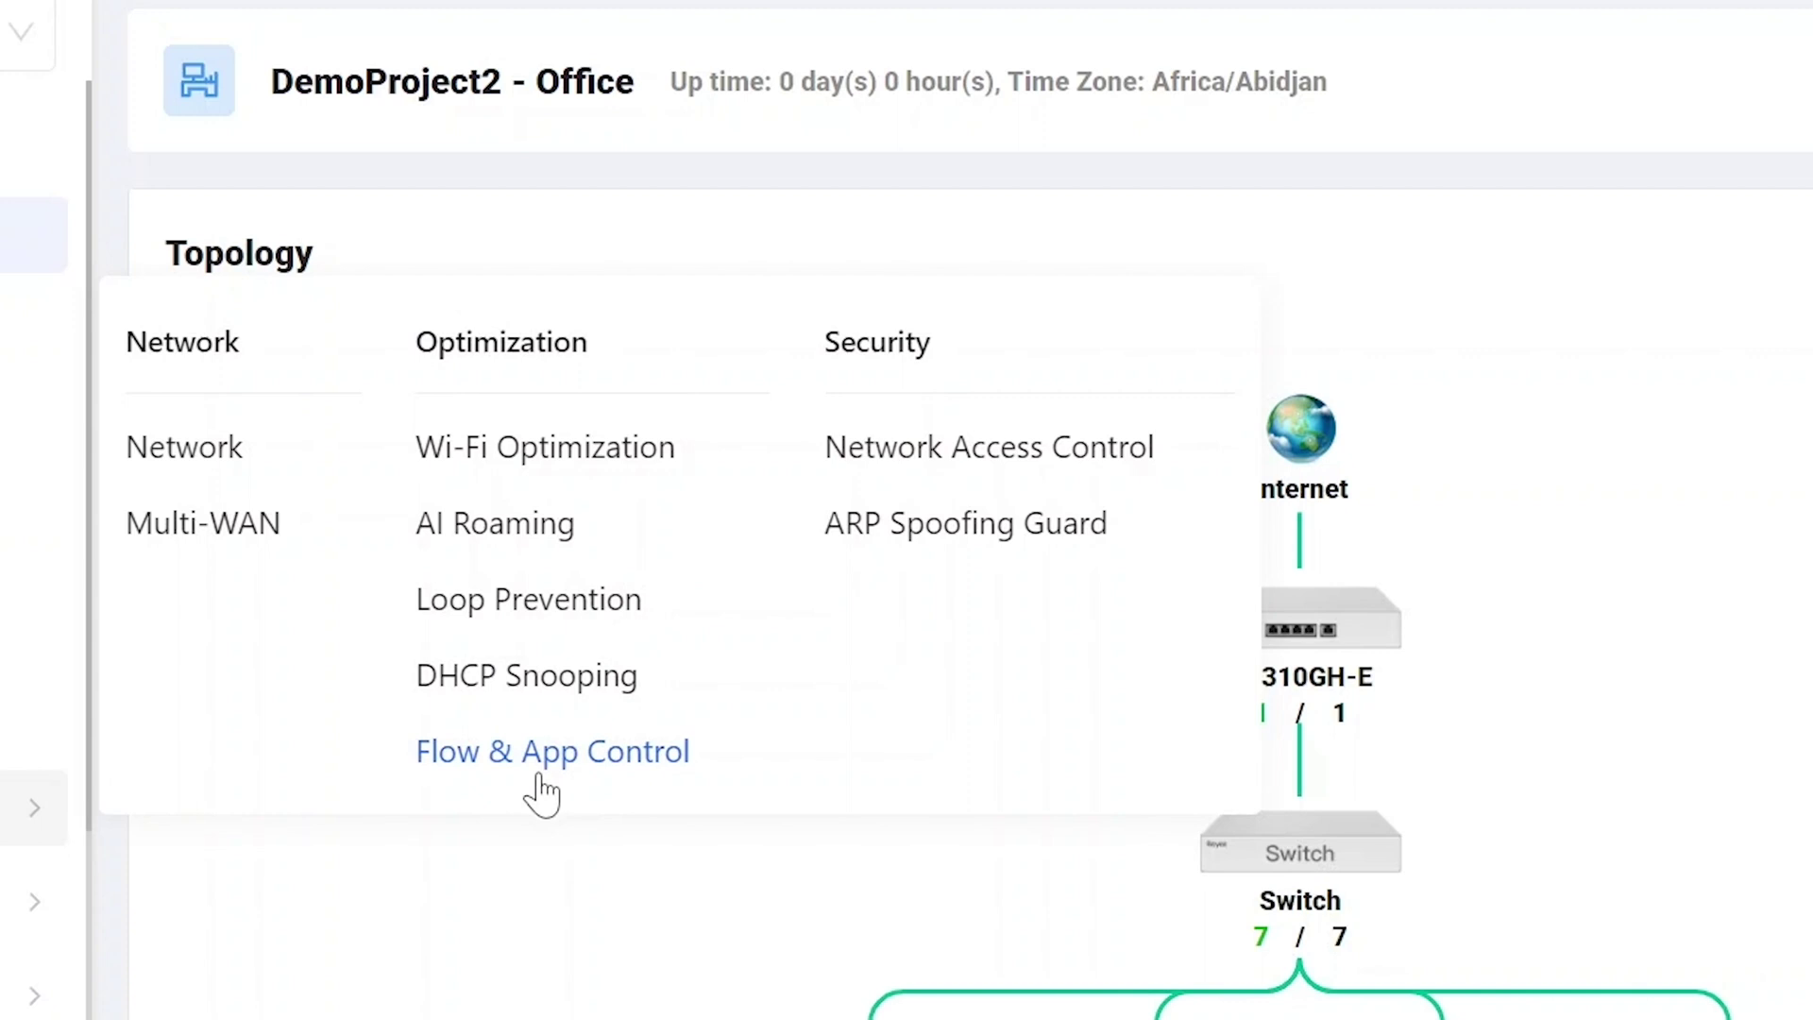
{"action": "left_click", "coordinate": [539, 778]}
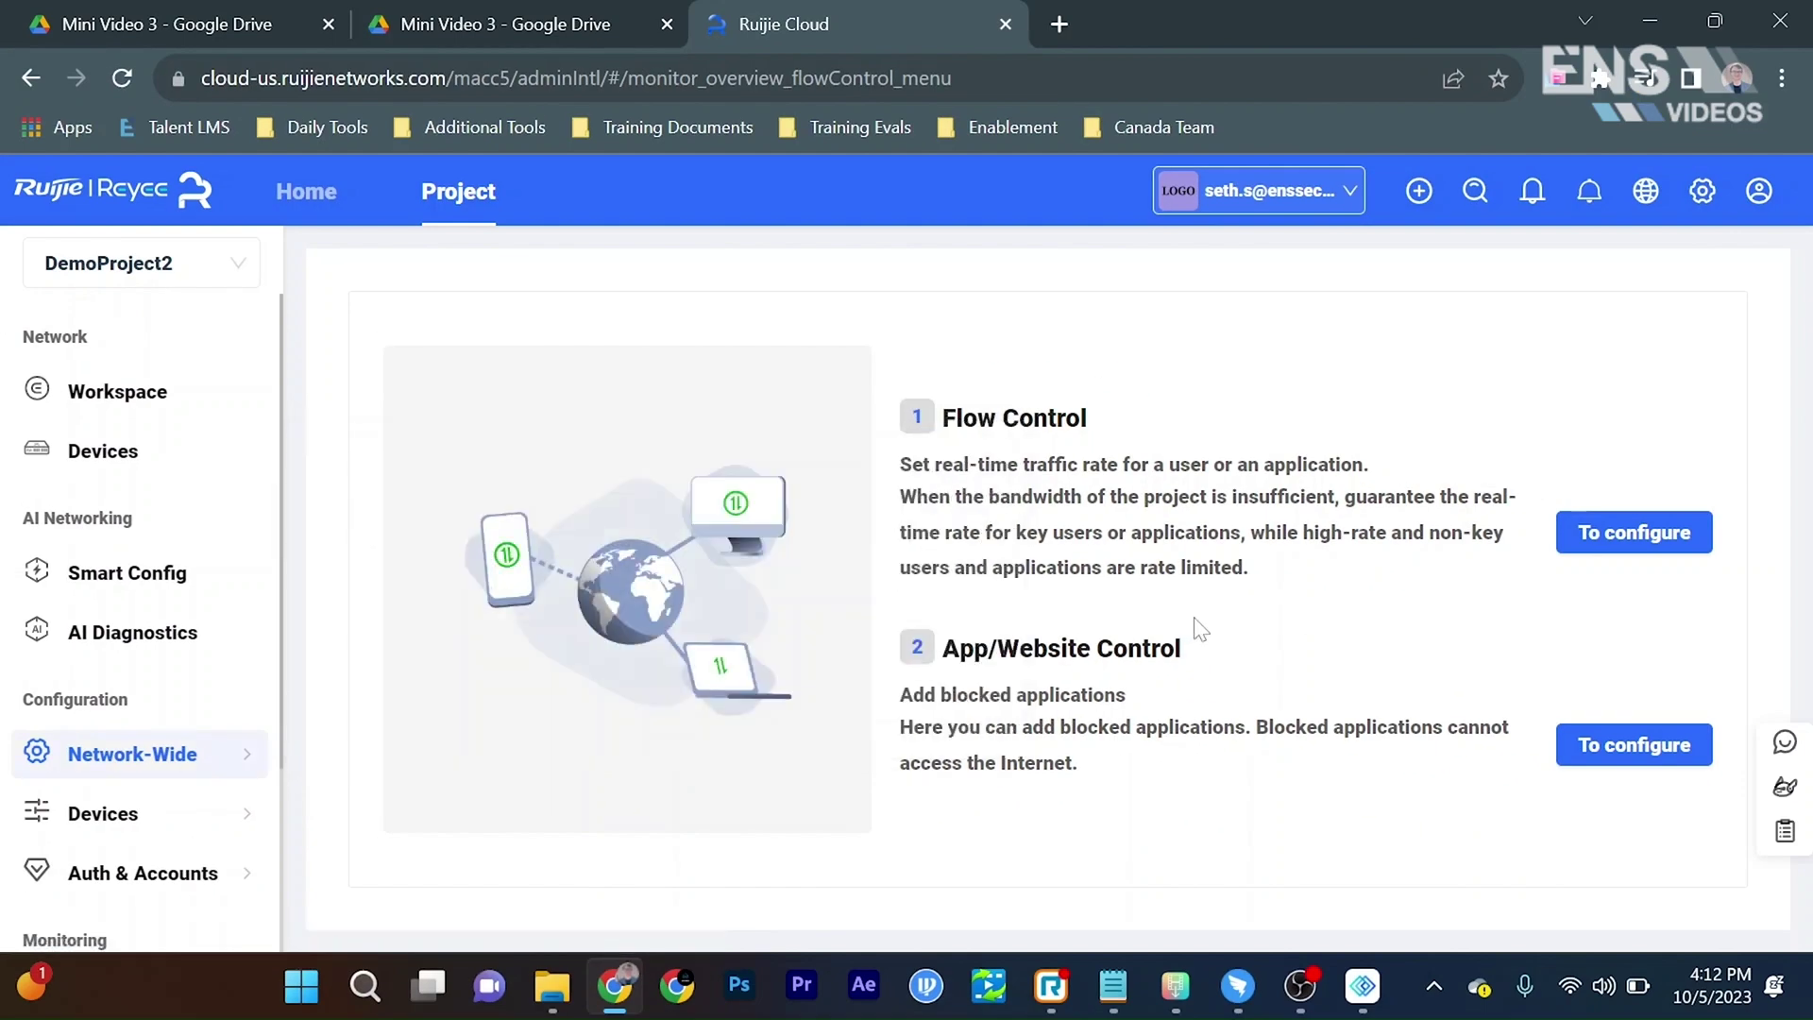
Step: Set the WAN uplink and downlink bandwidth to 1000 Mbps
{"action": "left_click", "coordinate": [1621, 540]}
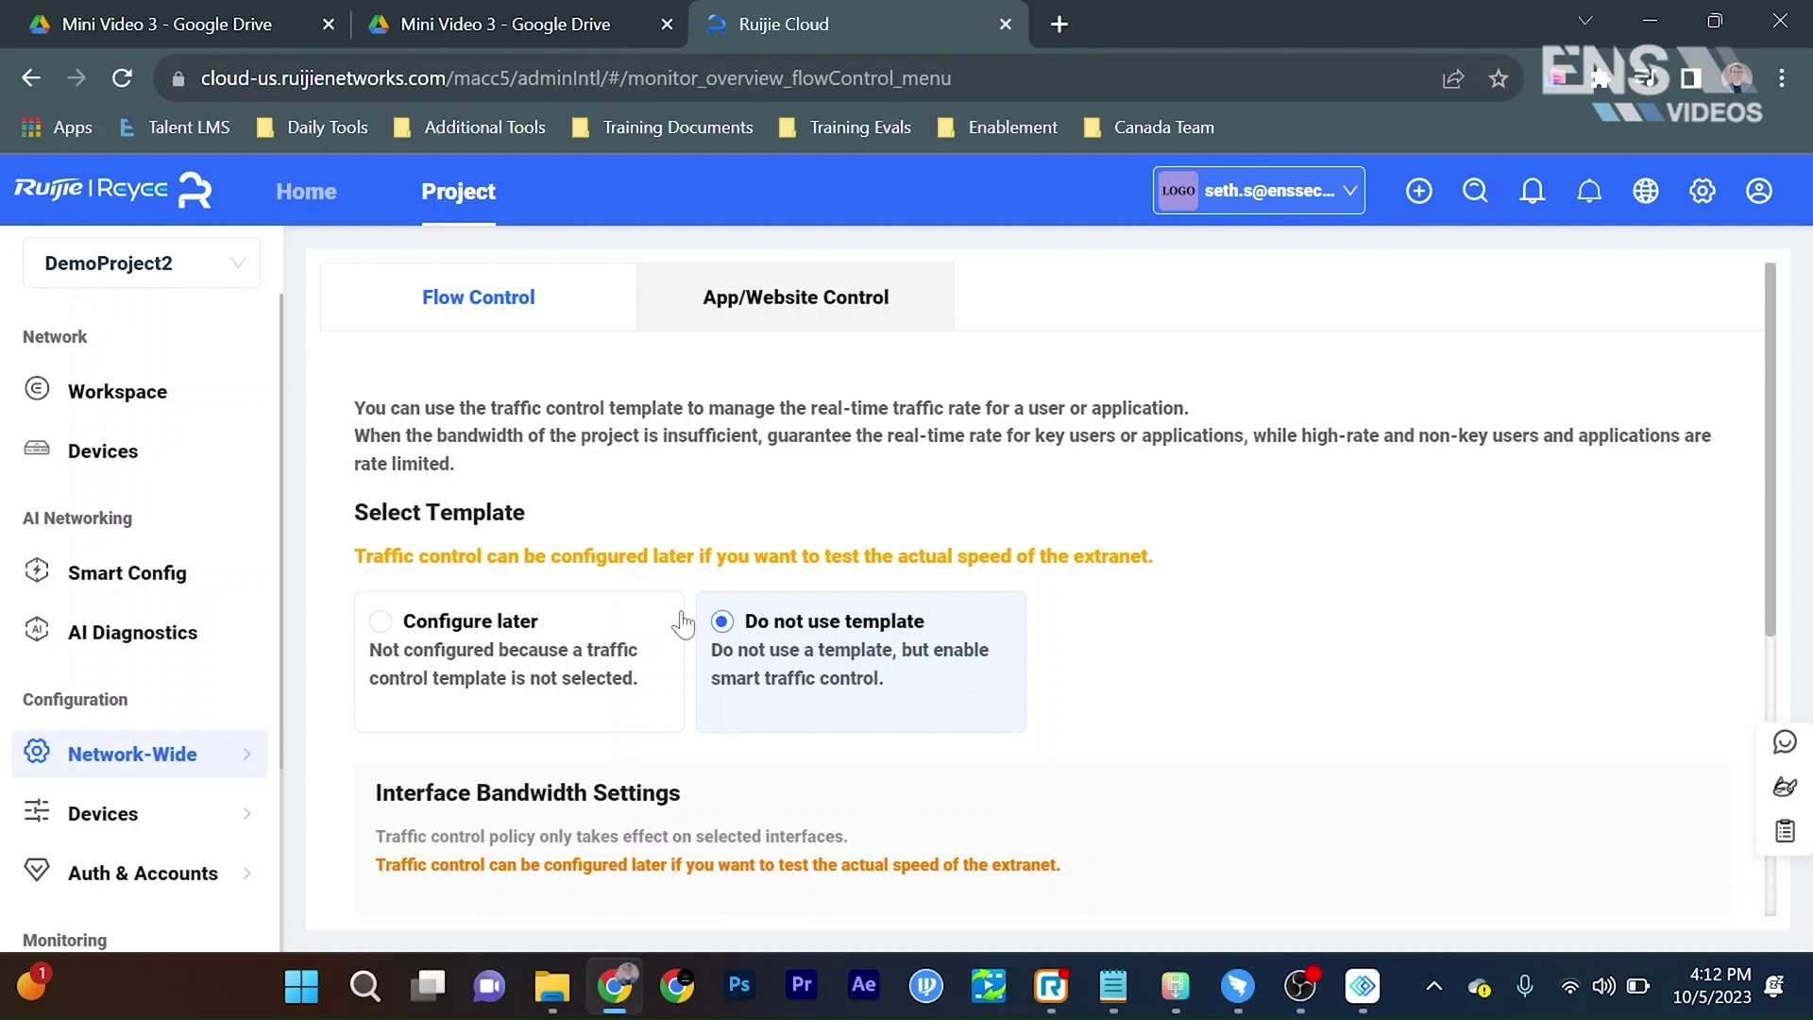
{"action": "scroll", "coordinate": [682, 623], "scroll_direction": "down", "scroll_amount": 4}
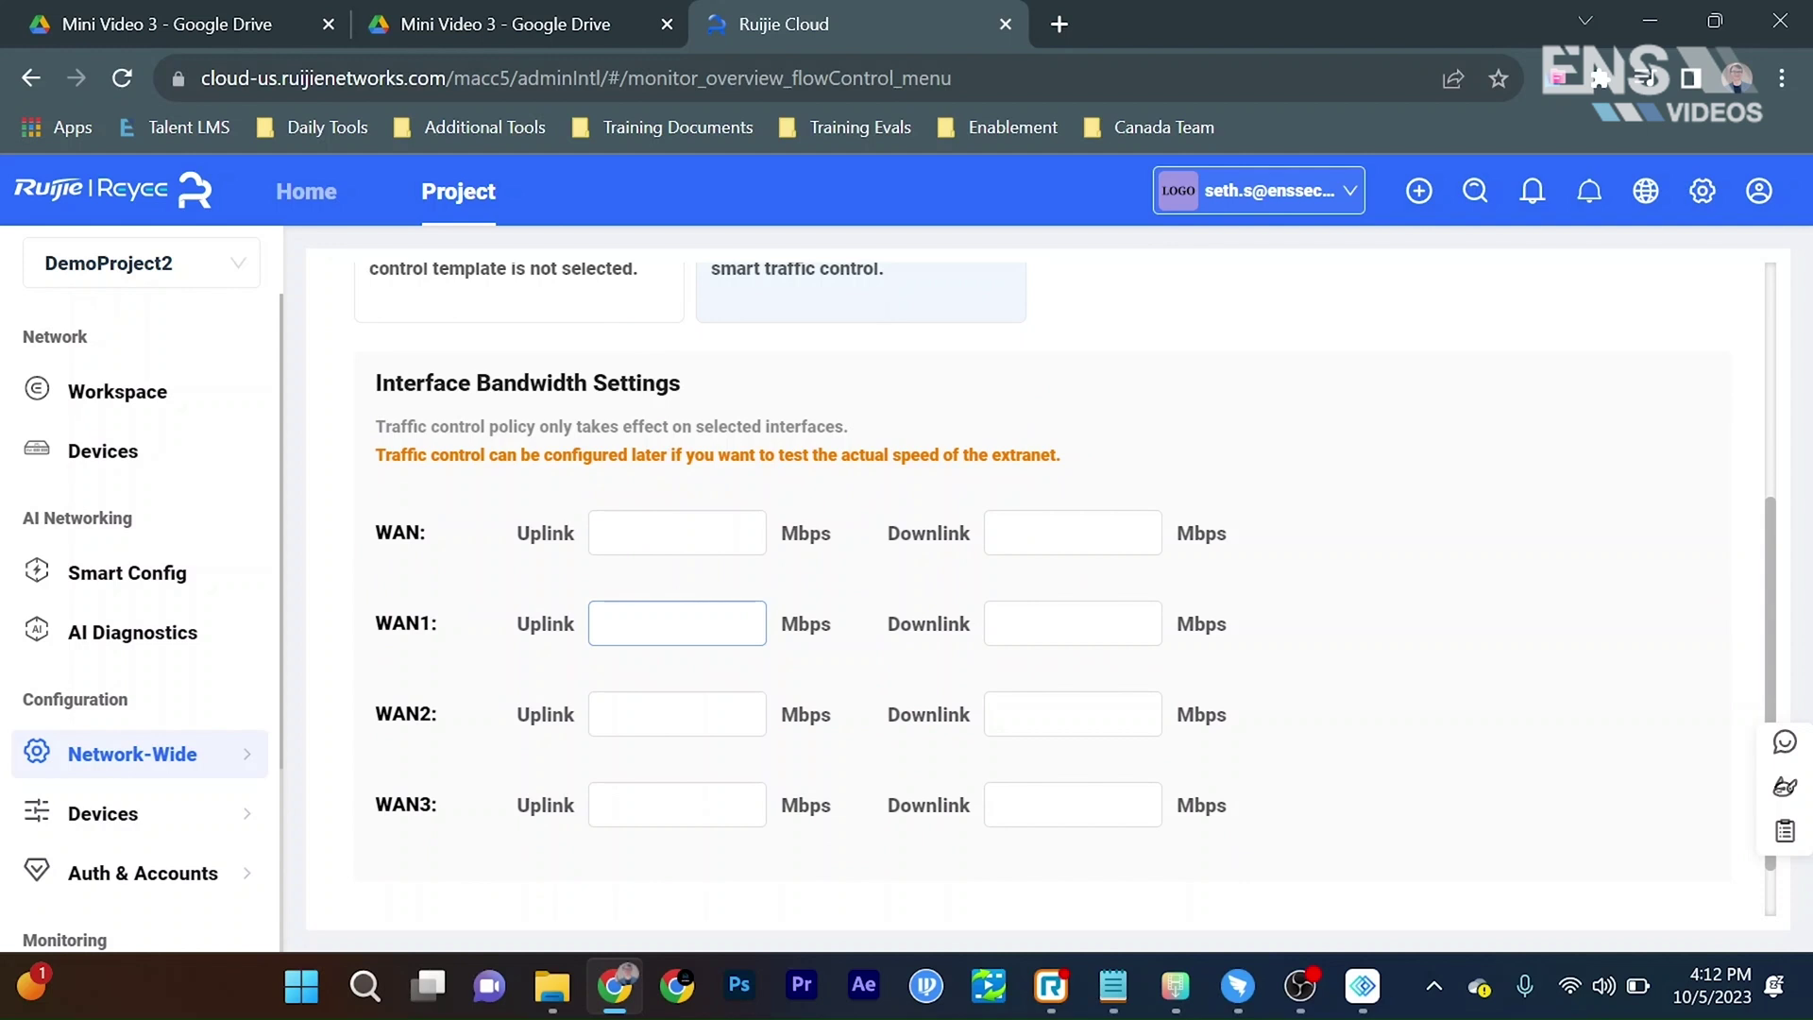
{"action": "left_click", "coordinate": [669, 532]}
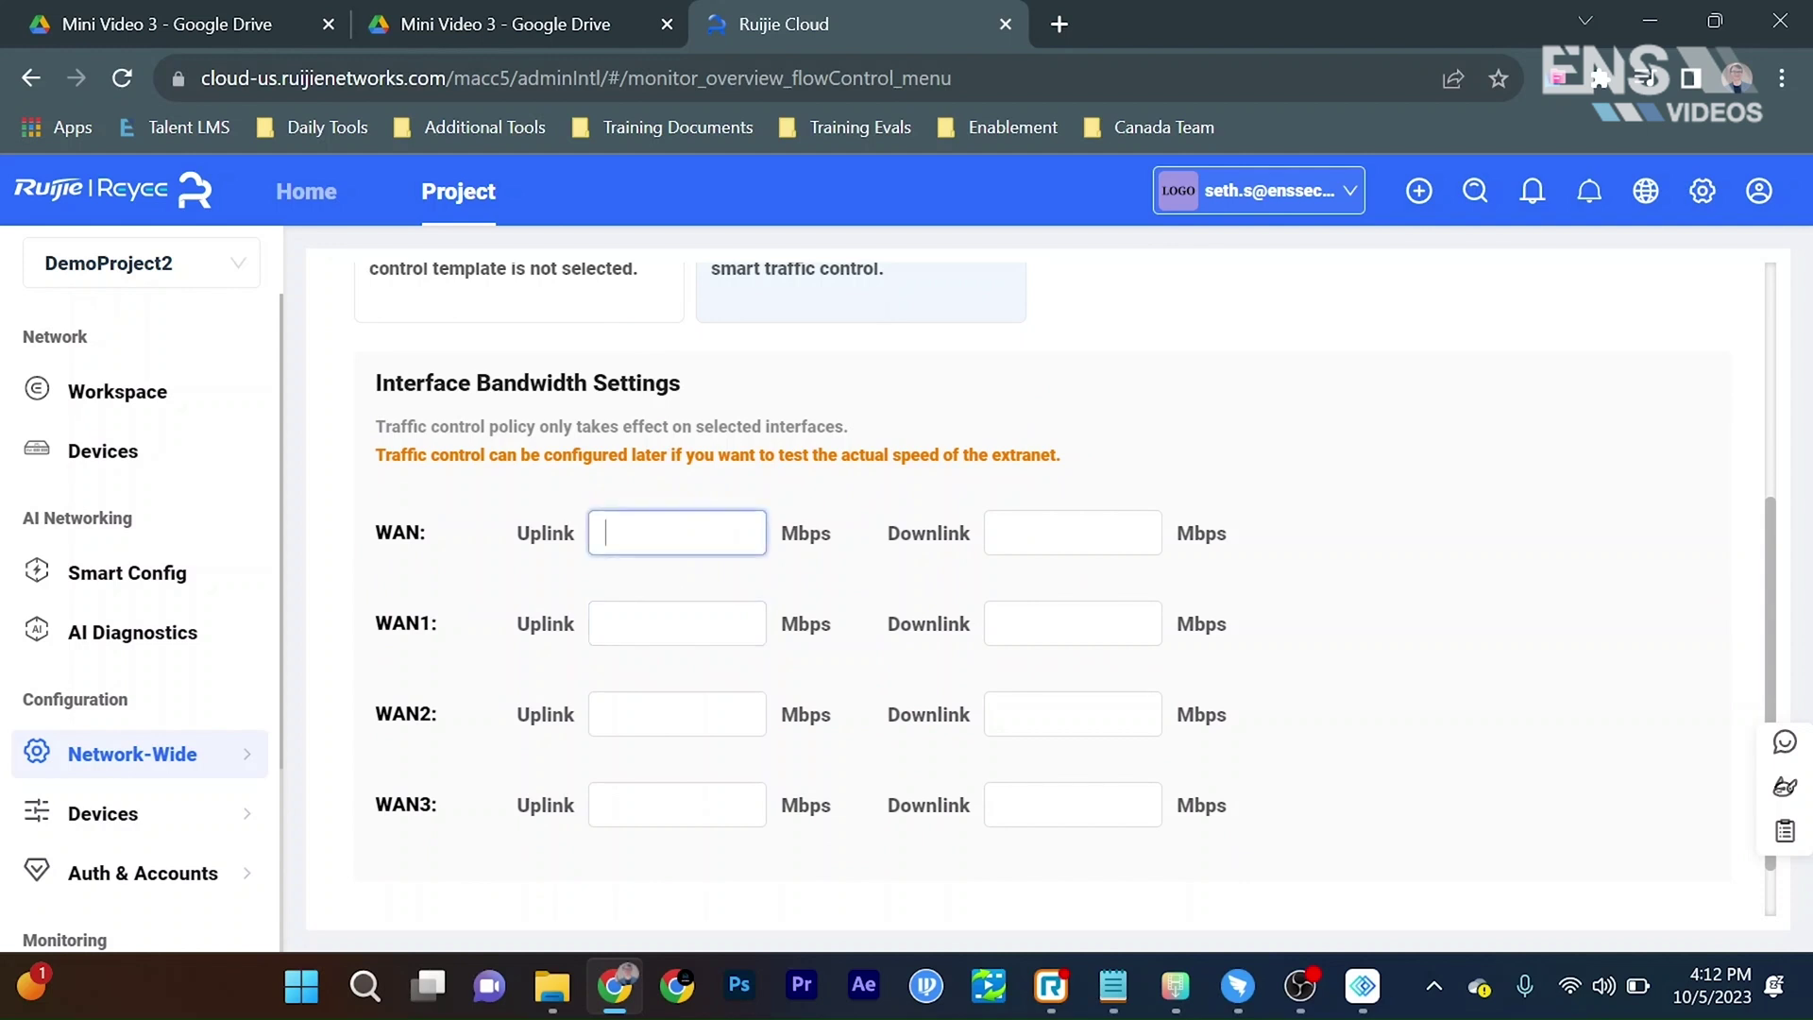
{"action": "type", "text": "1000"}
{"action": "key", "text": "Tab"}
{"action": "key", "text": "shift+Tab"}
{"action": "key", "text": "ctrl+c"}
{"action": "key", "text": "Tab"}
{"action": "key", "text": "ctrl+v"}
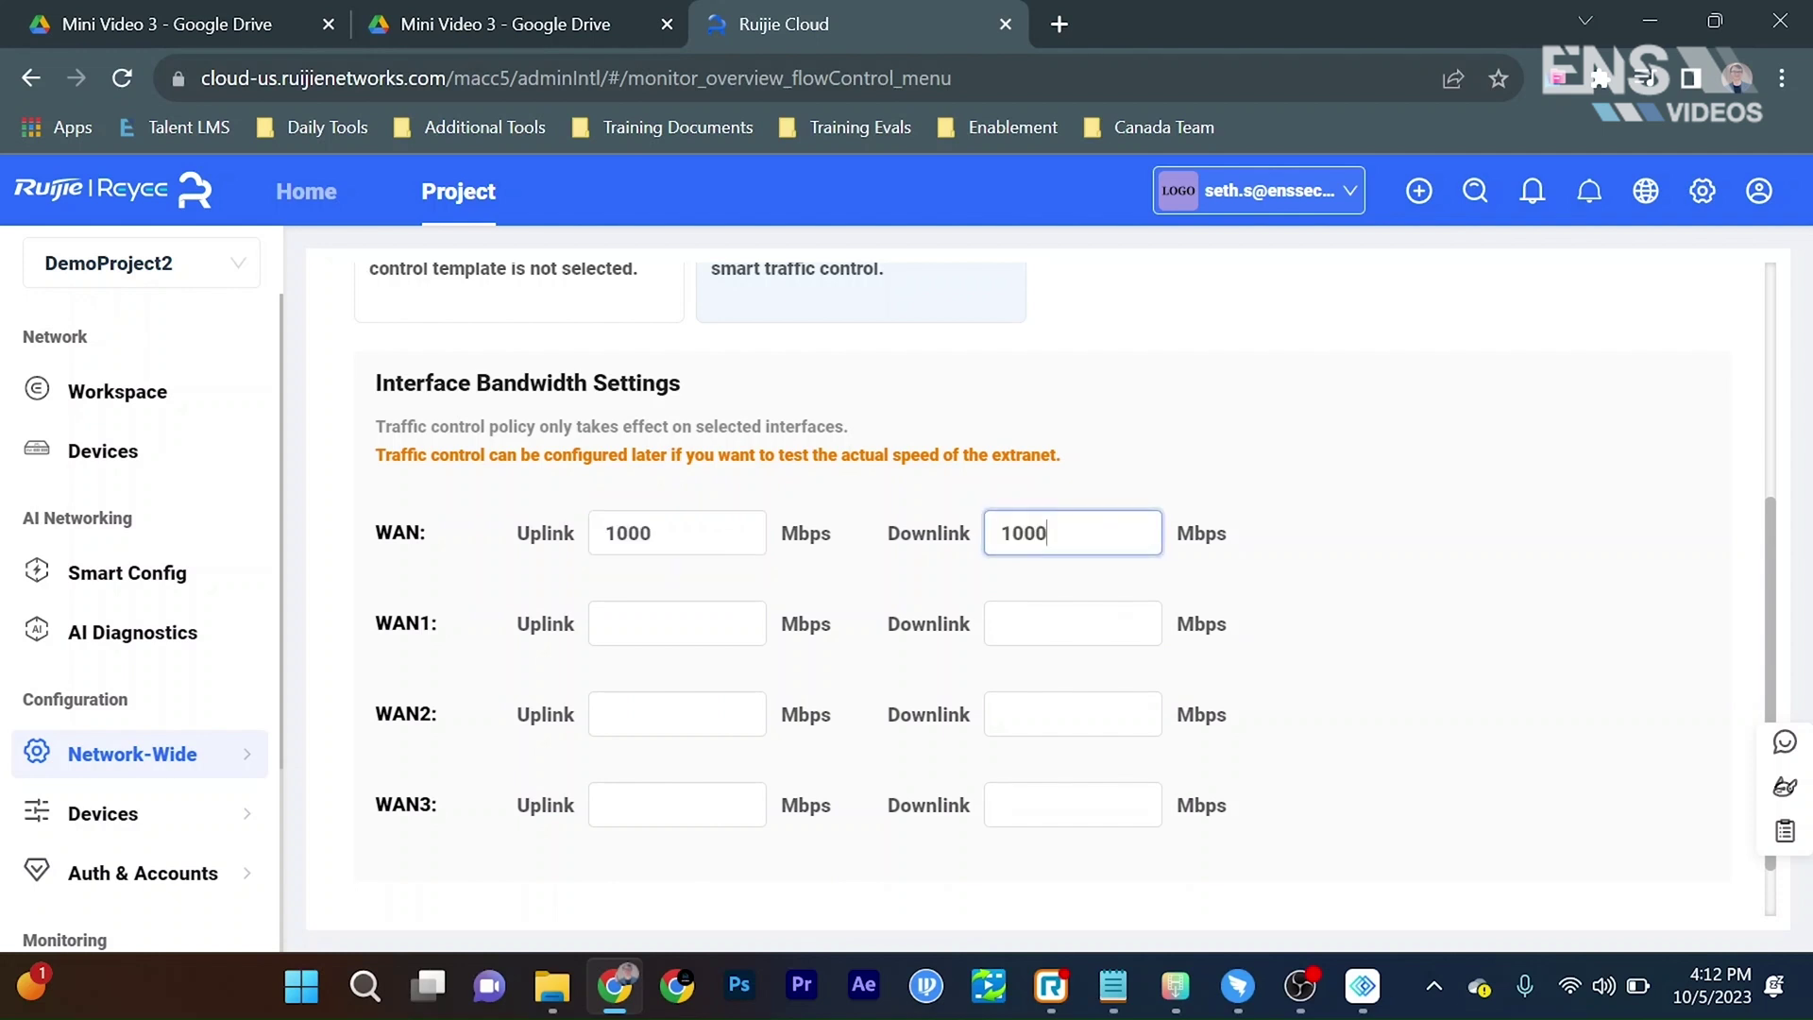
Step: Fill 1000 Mbps into the WAN1, WAN2 and WAN3 uplink and downlink fields
{"action": "left_click", "coordinate": [661, 623]}
{"action": "key", "text": "ctrl+v"}
{"action": "left_click", "coordinate": [661, 714]}
{"action": "key", "text": "ctrl+v"}
{"action": "left_click", "coordinate": [661, 804]}
{"action": "key", "text": "ctrl+v"}
{"action": "left_click", "coordinate": [1071, 804]}
{"action": "key", "text": "ctrl+v"}
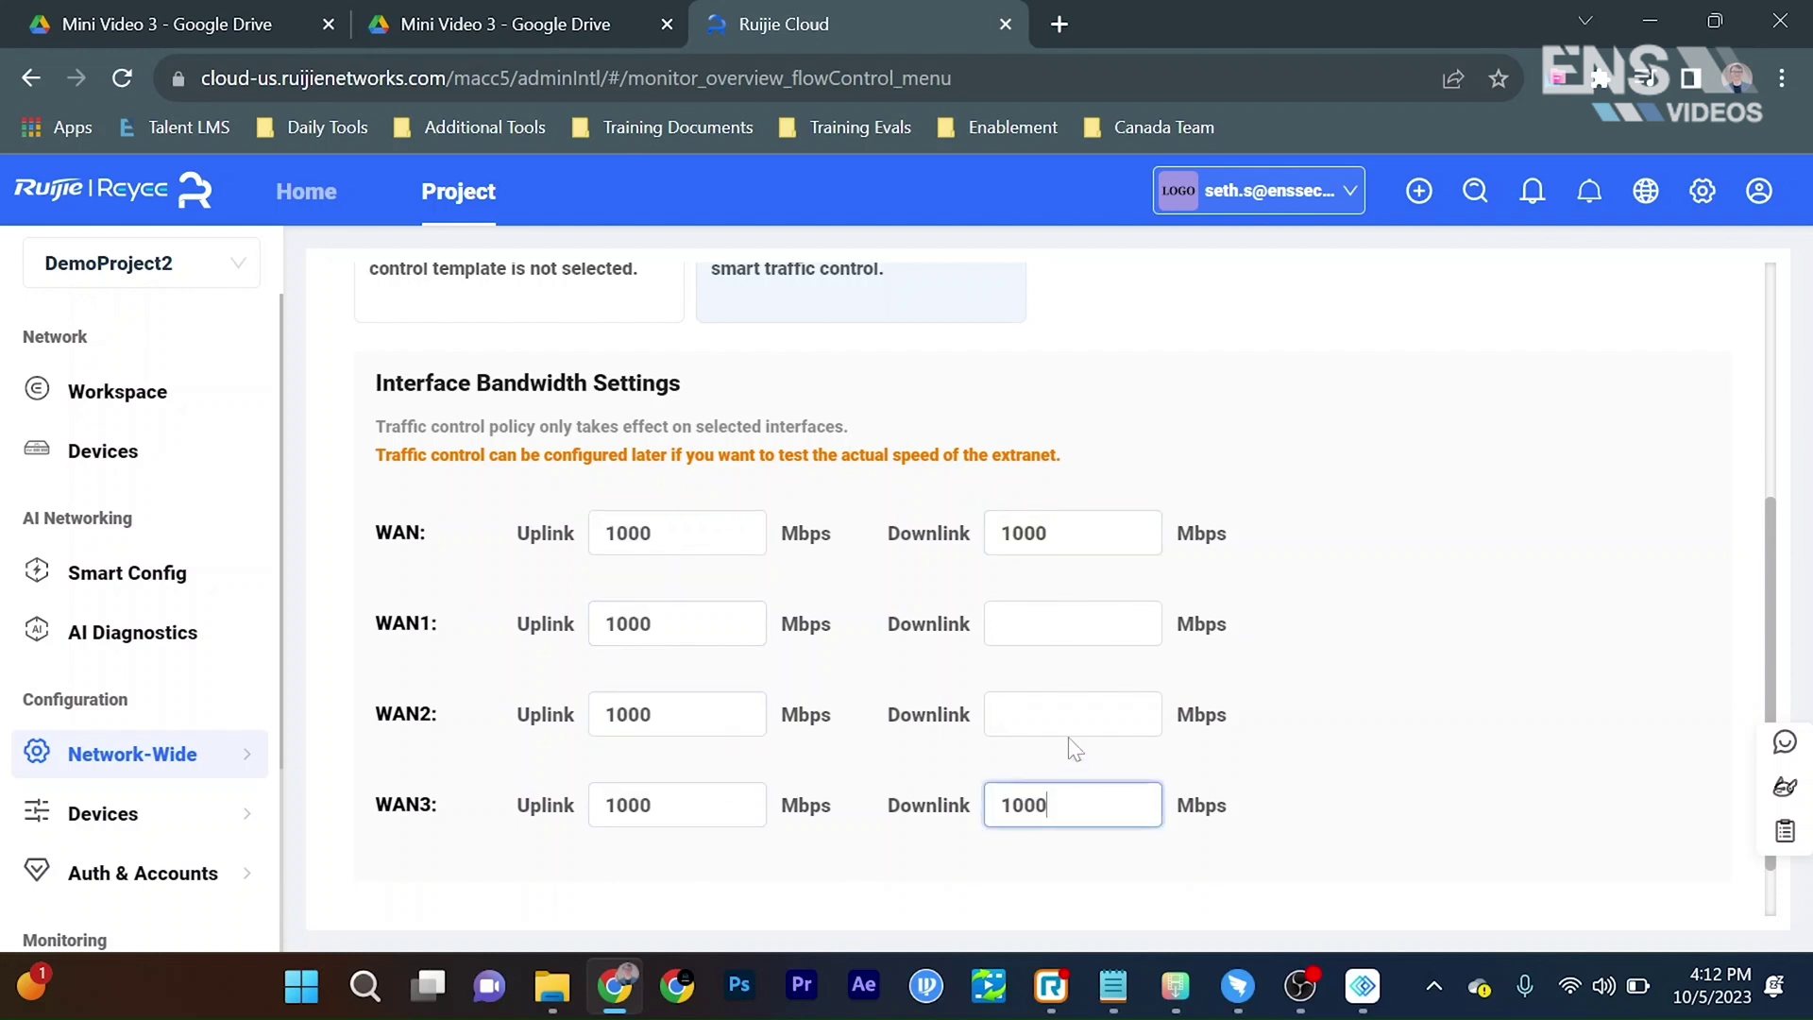
{"action": "left_click", "coordinate": [1072, 714]}
{"action": "key", "text": "ctrl+v"}
{"action": "left_click", "coordinate": [1072, 623]}
{"action": "key", "text": "ctrl+v"}
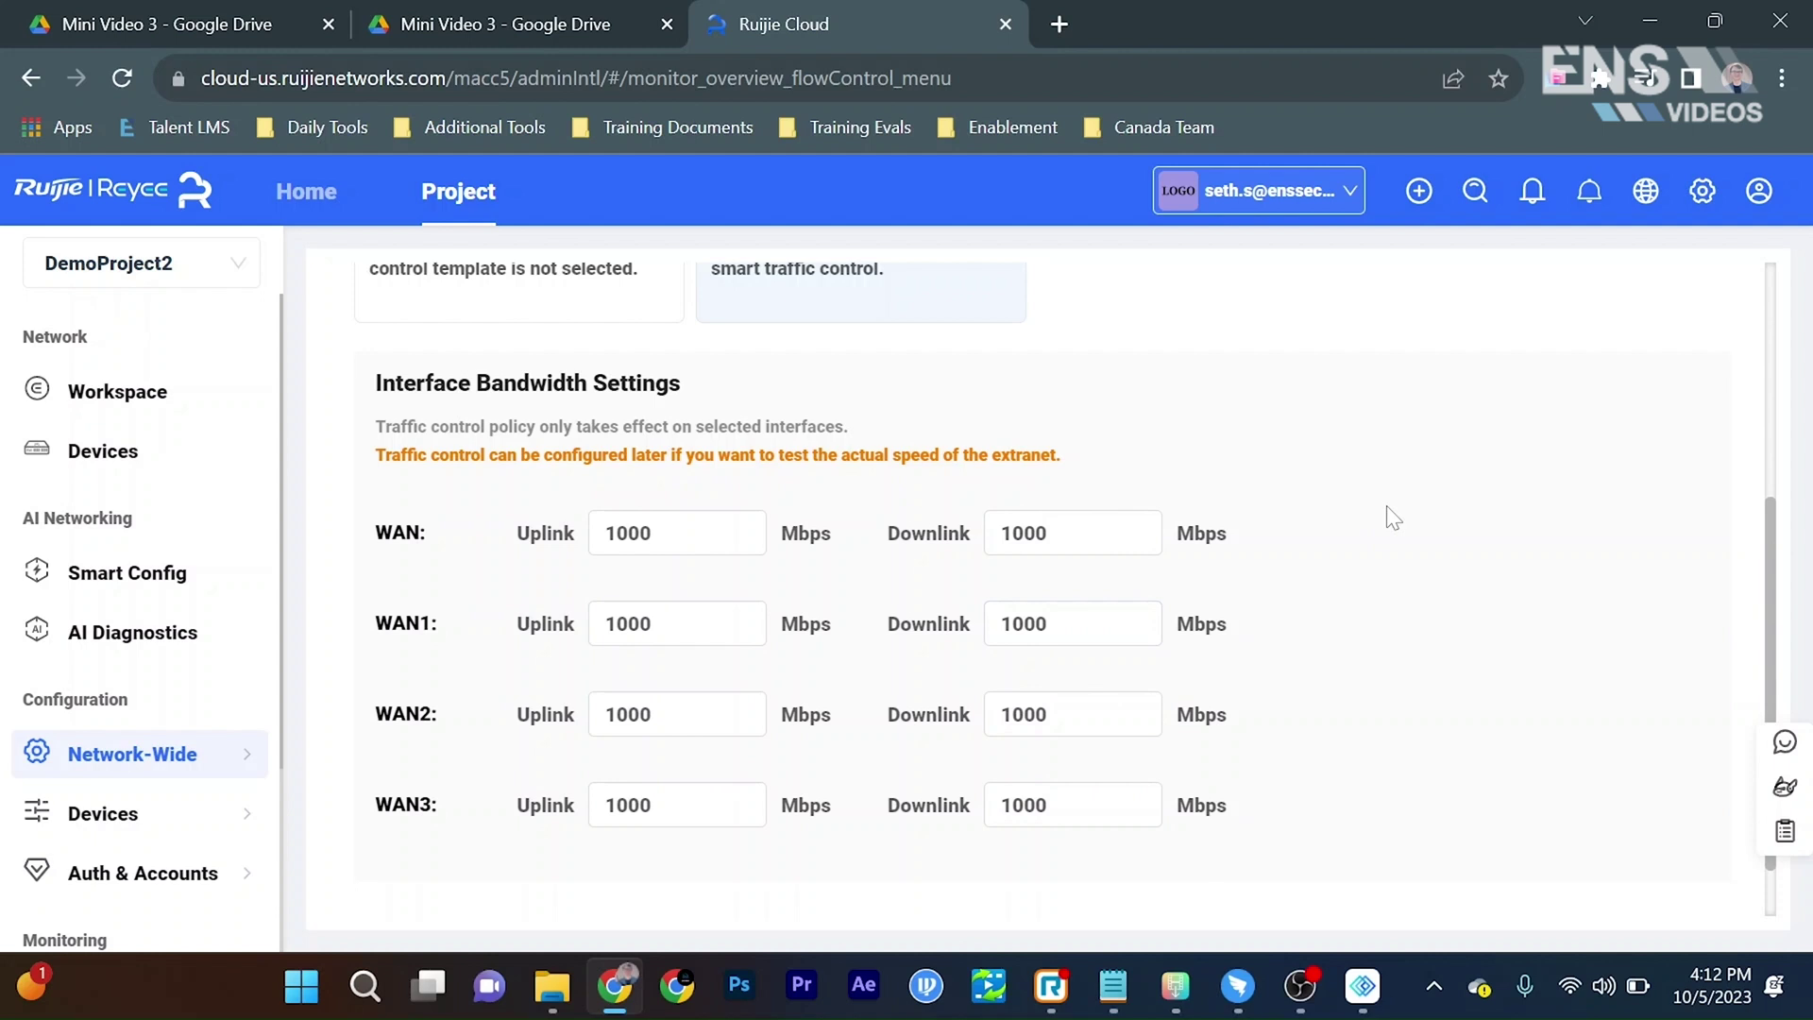
Step: Save the flow control settings and show the custom traffic control policy list
{"action": "scroll", "coordinate": [1386, 510], "scroll_direction": "down", "scroll_amount": 1}
{"action": "left_click", "coordinate": [1042, 878]}
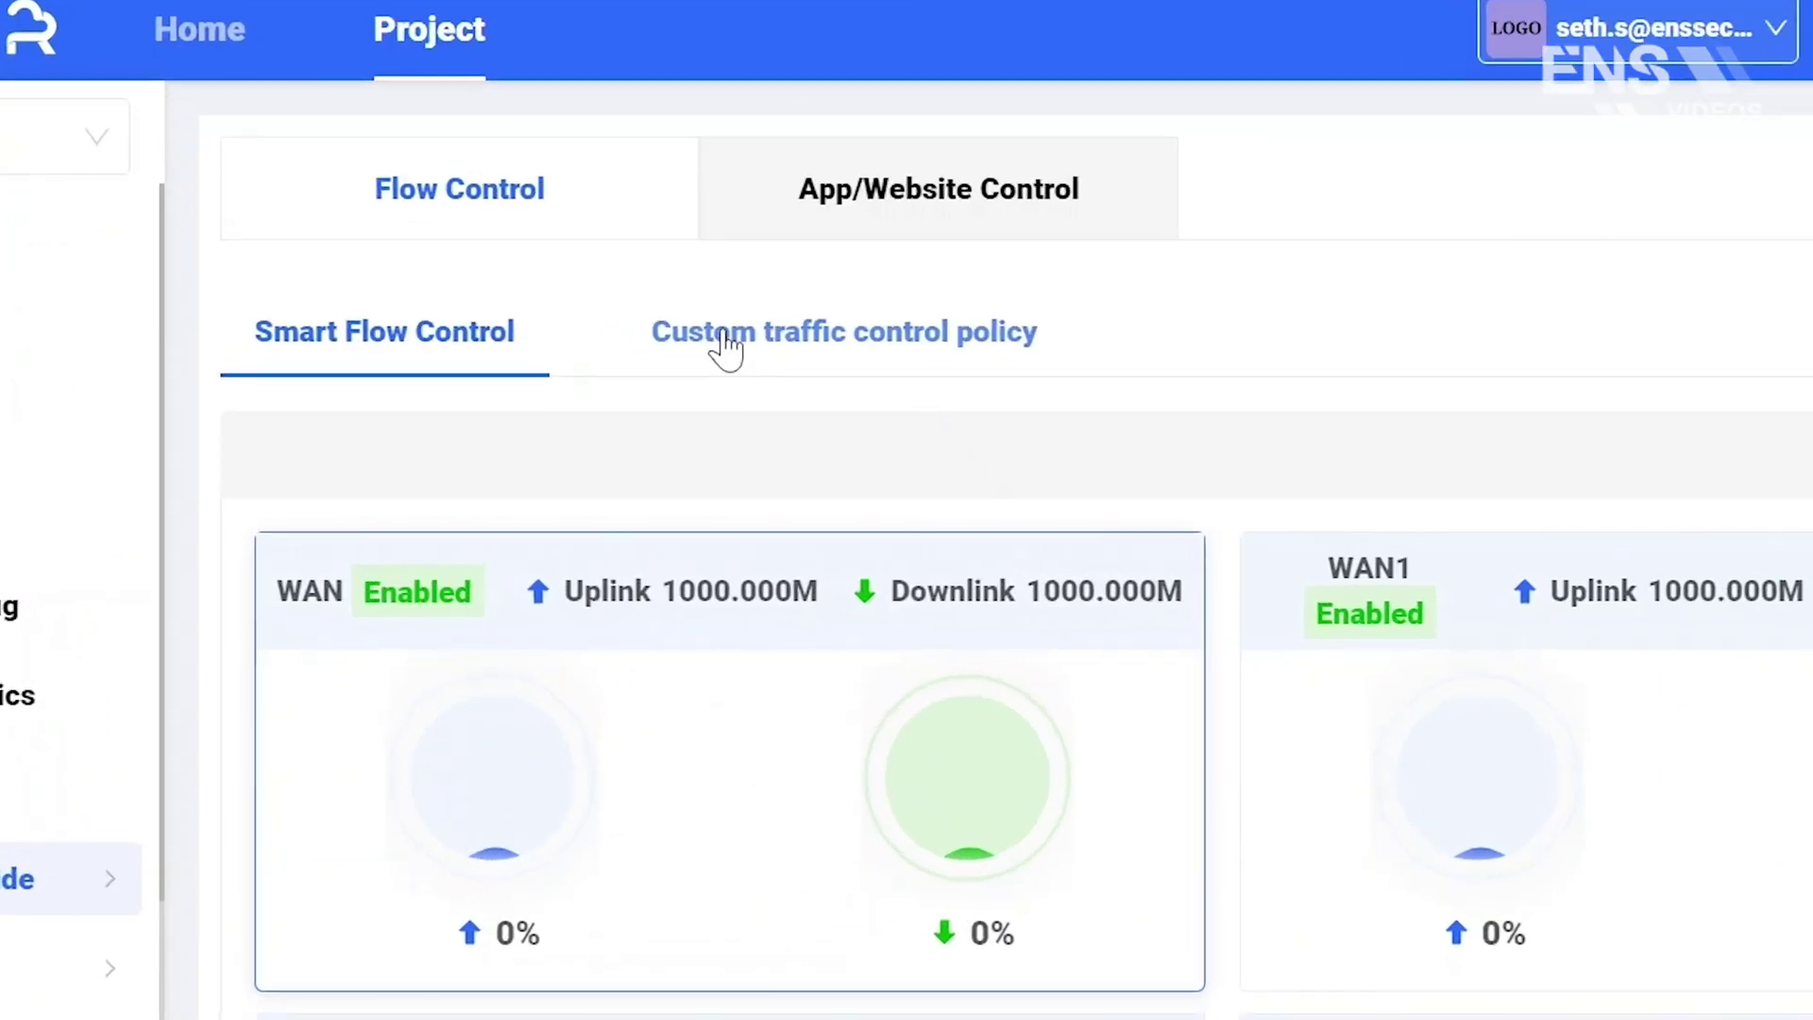
{"action": "left_click", "coordinate": [843, 345]}
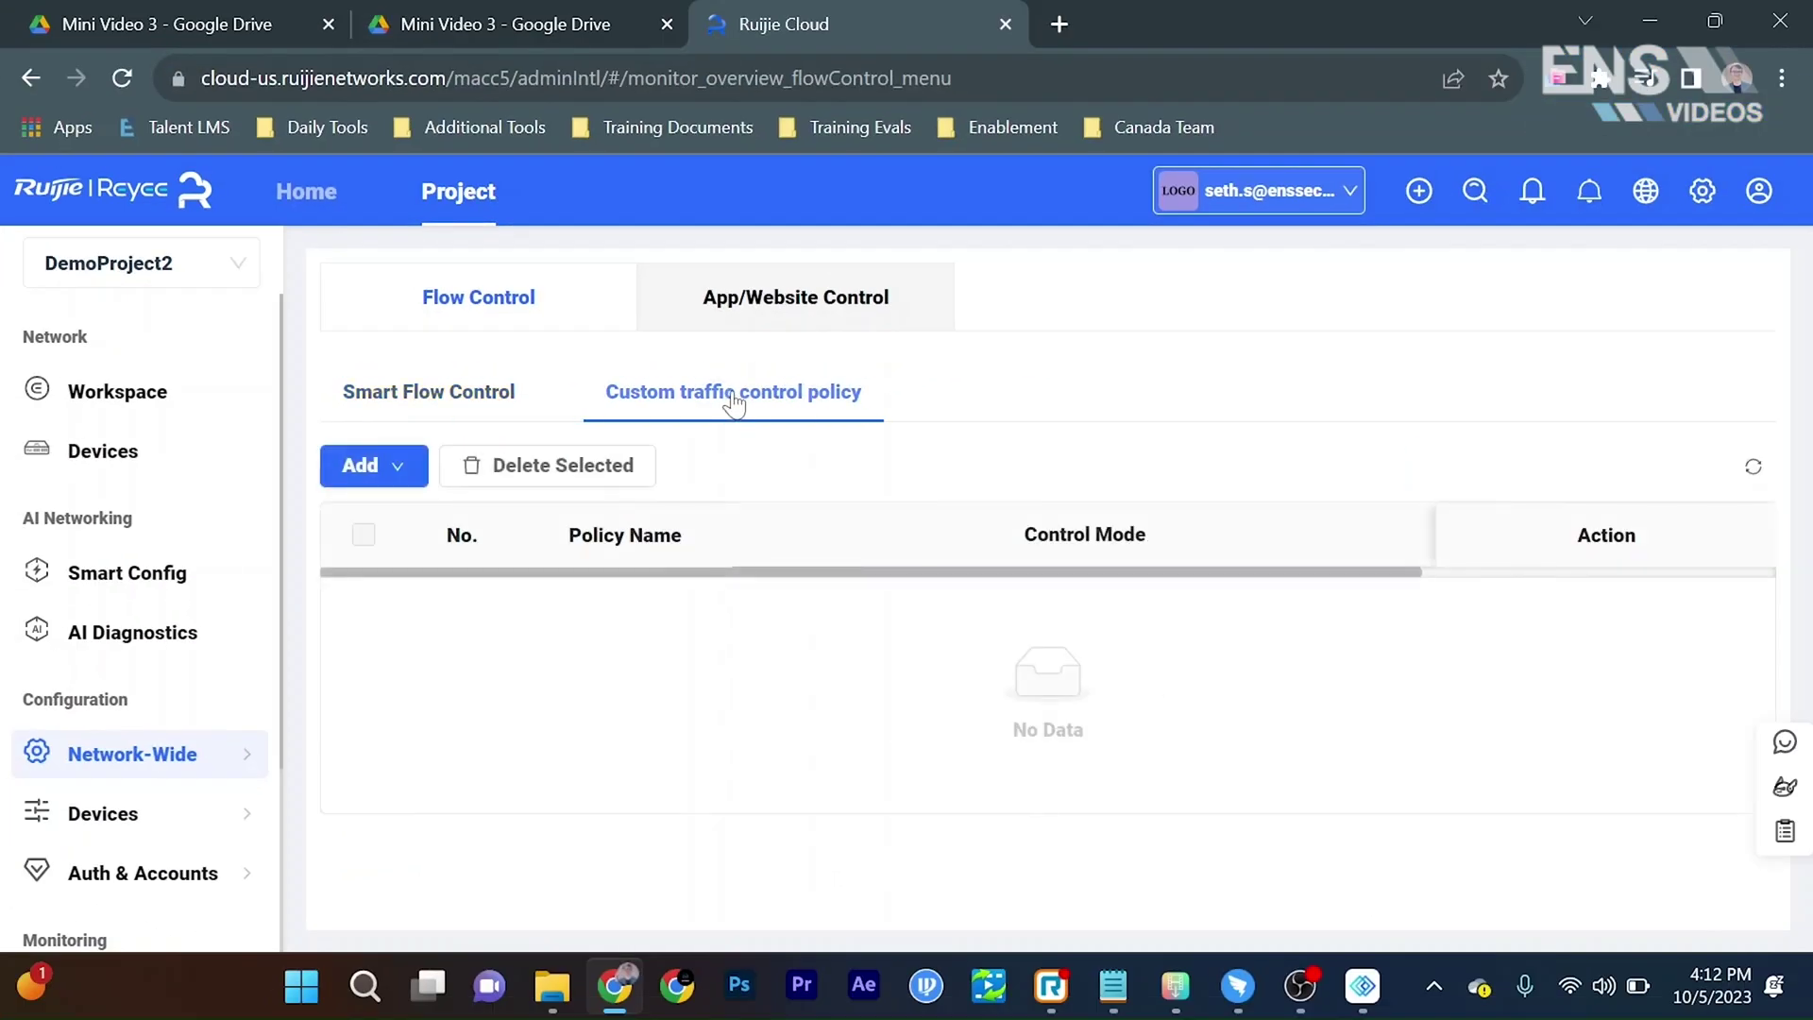
Step: Add an IP Traffic Control policy targeting the custom IP 192.168.1.12
{"action": "left_click", "coordinate": [396, 467]}
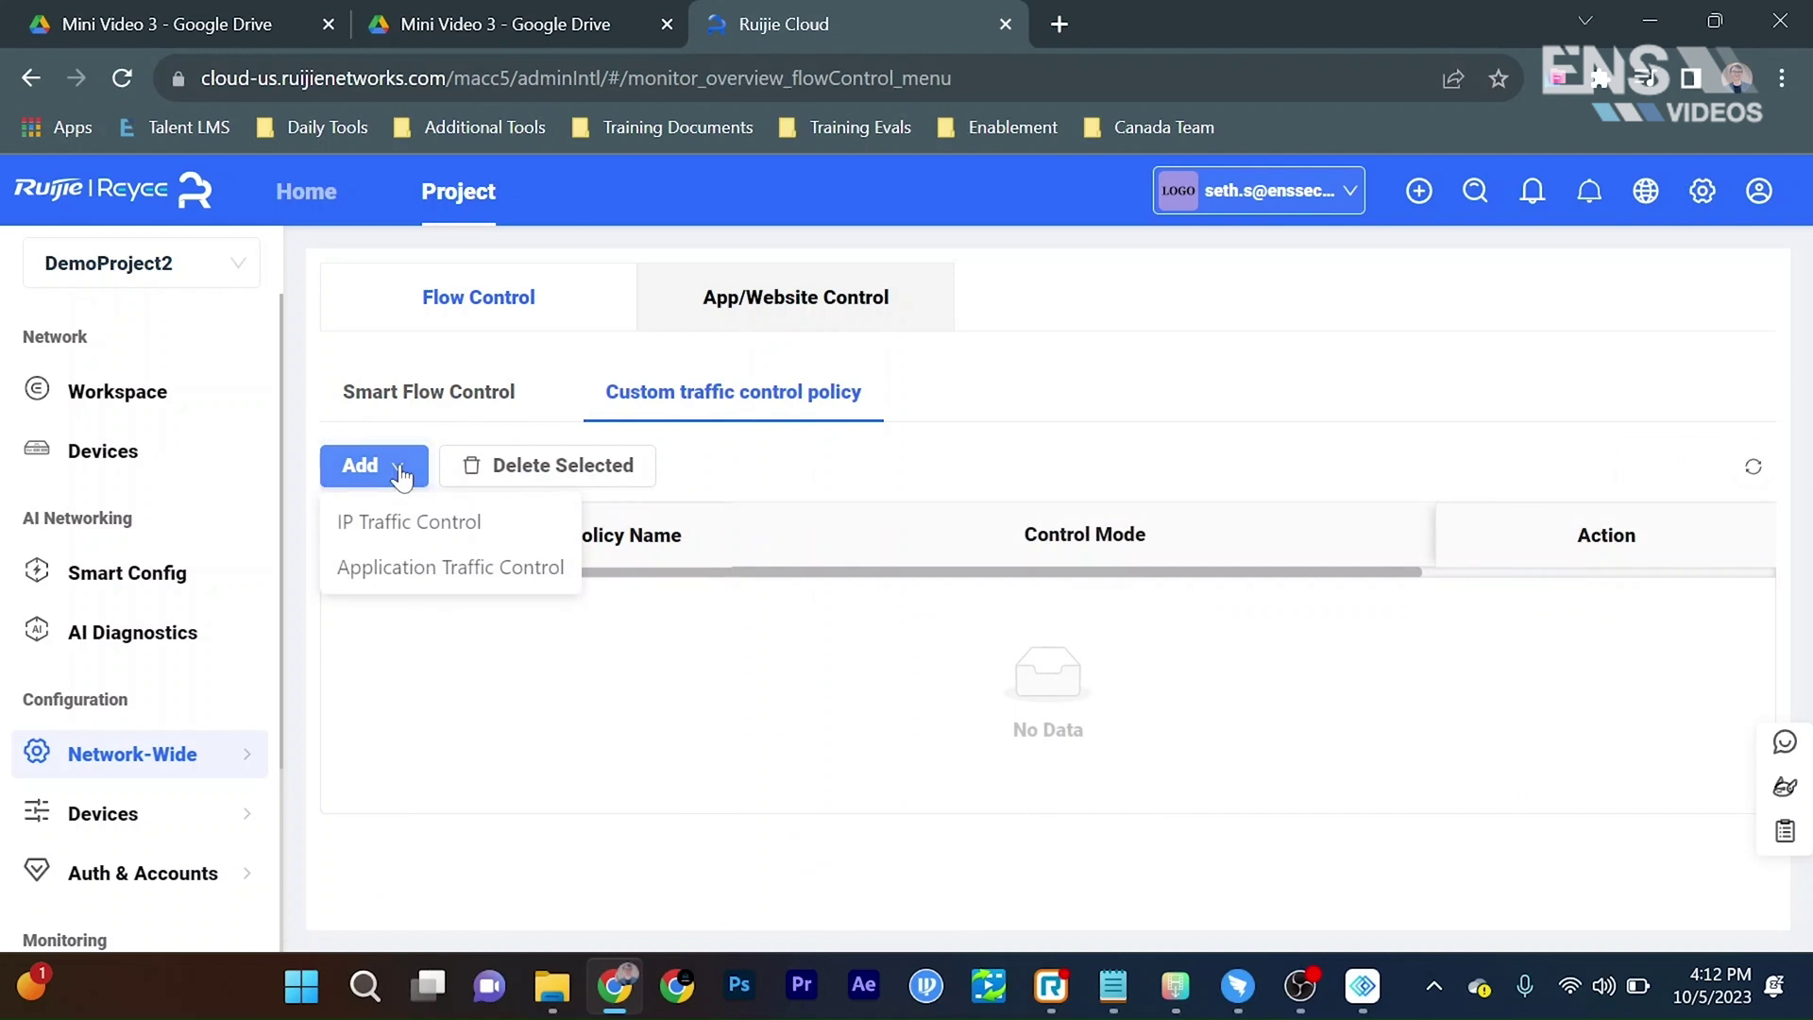
{"action": "left_click", "coordinate": [394, 529]}
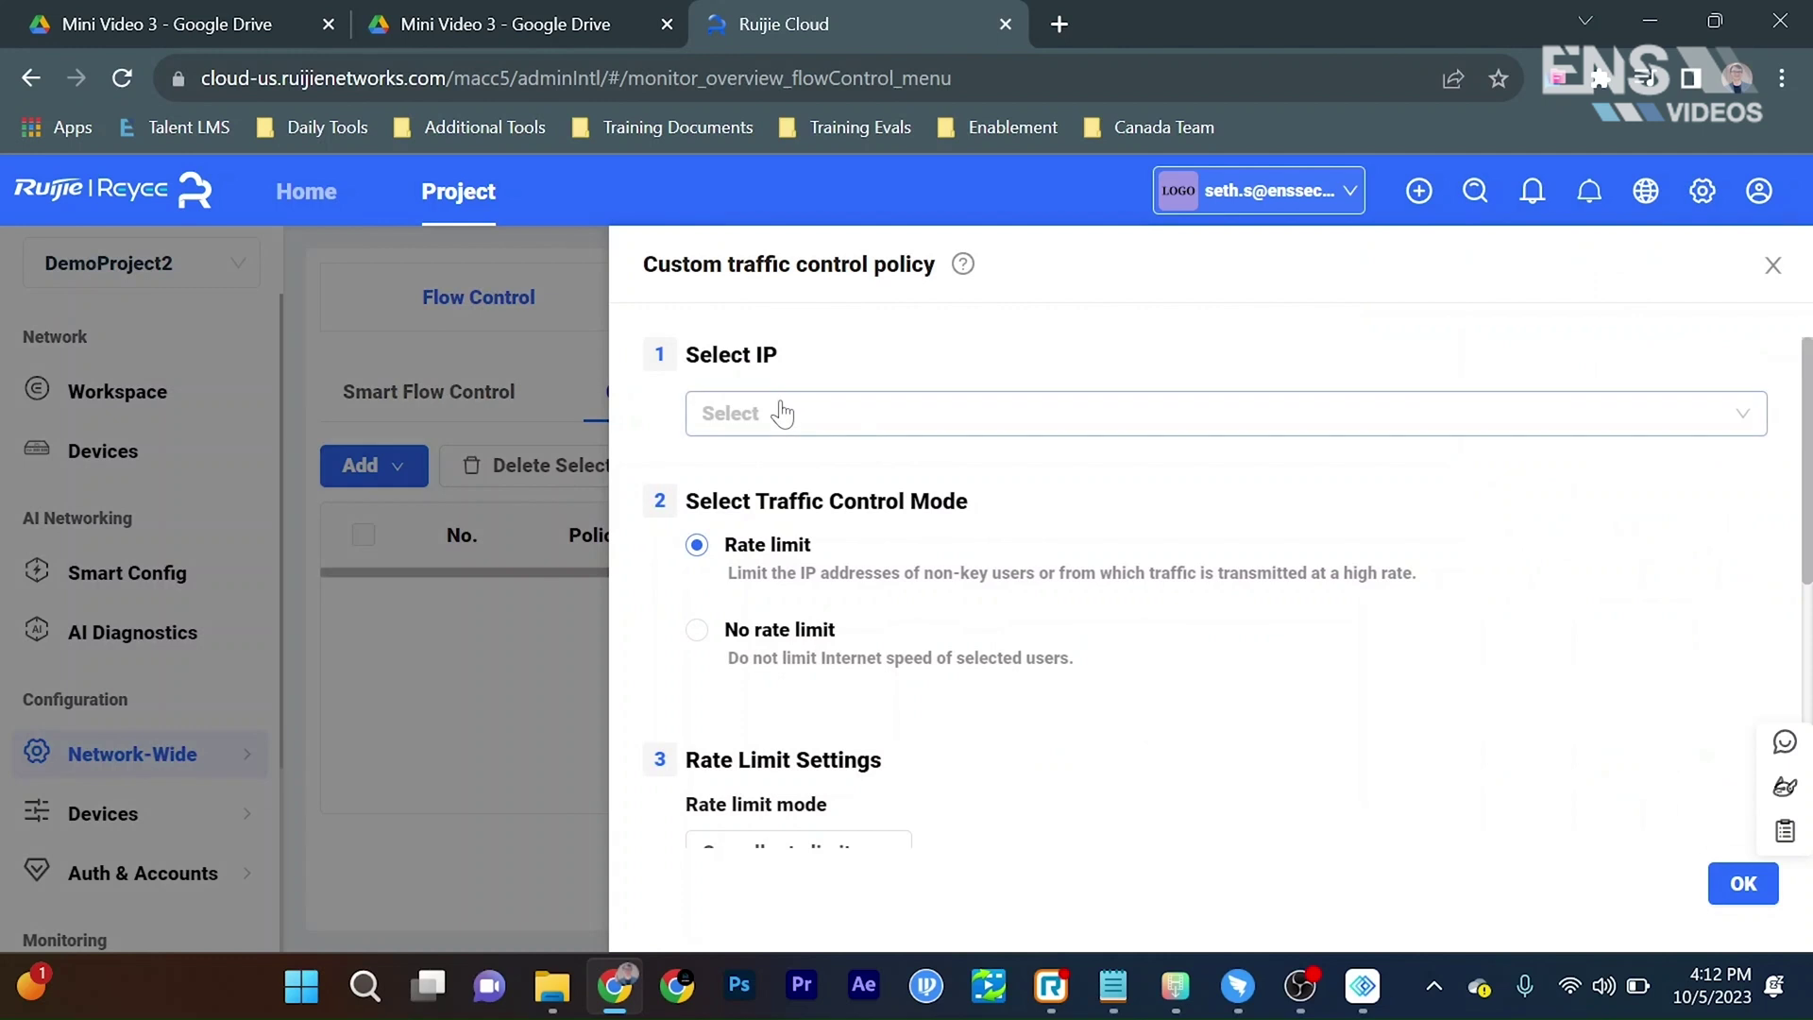
{"action": "left_click", "coordinate": [781, 413]}
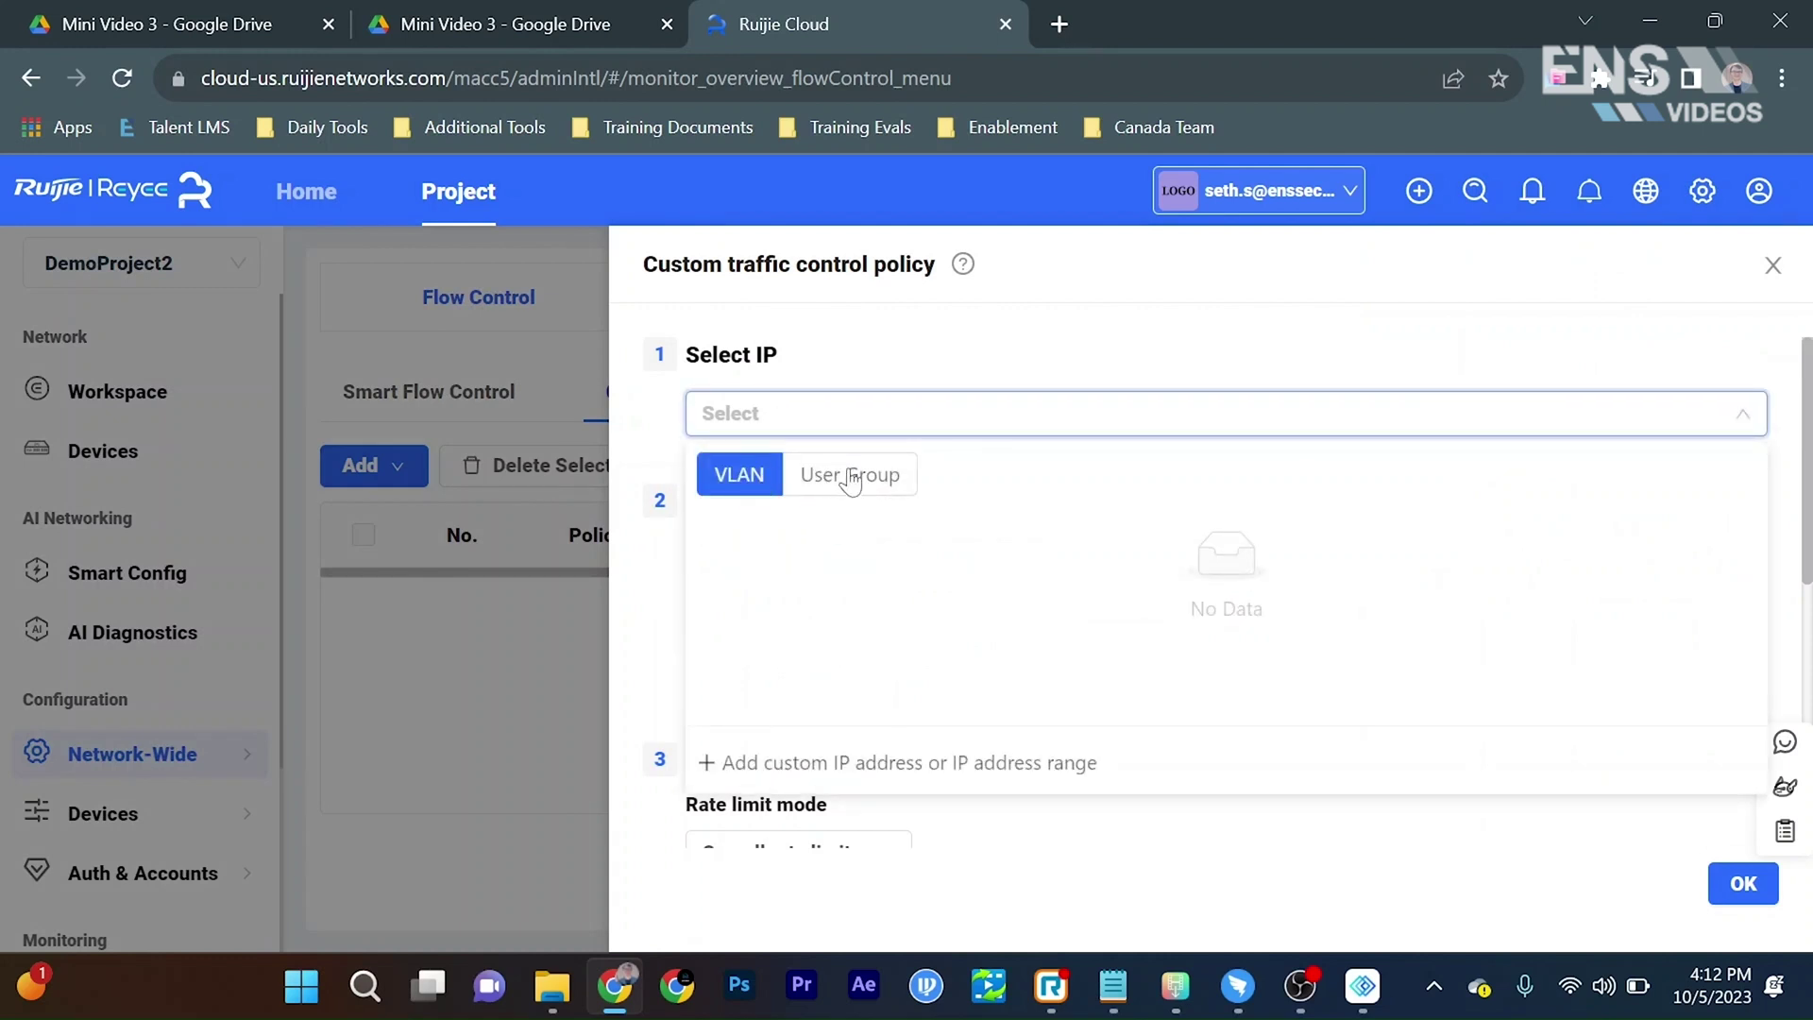
{"action": "left_click", "coordinate": [850, 477]}
{"action": "left_click", "coordinate": [722, 474]}
{"action": "left_click", "coordinate": [753, 766]}
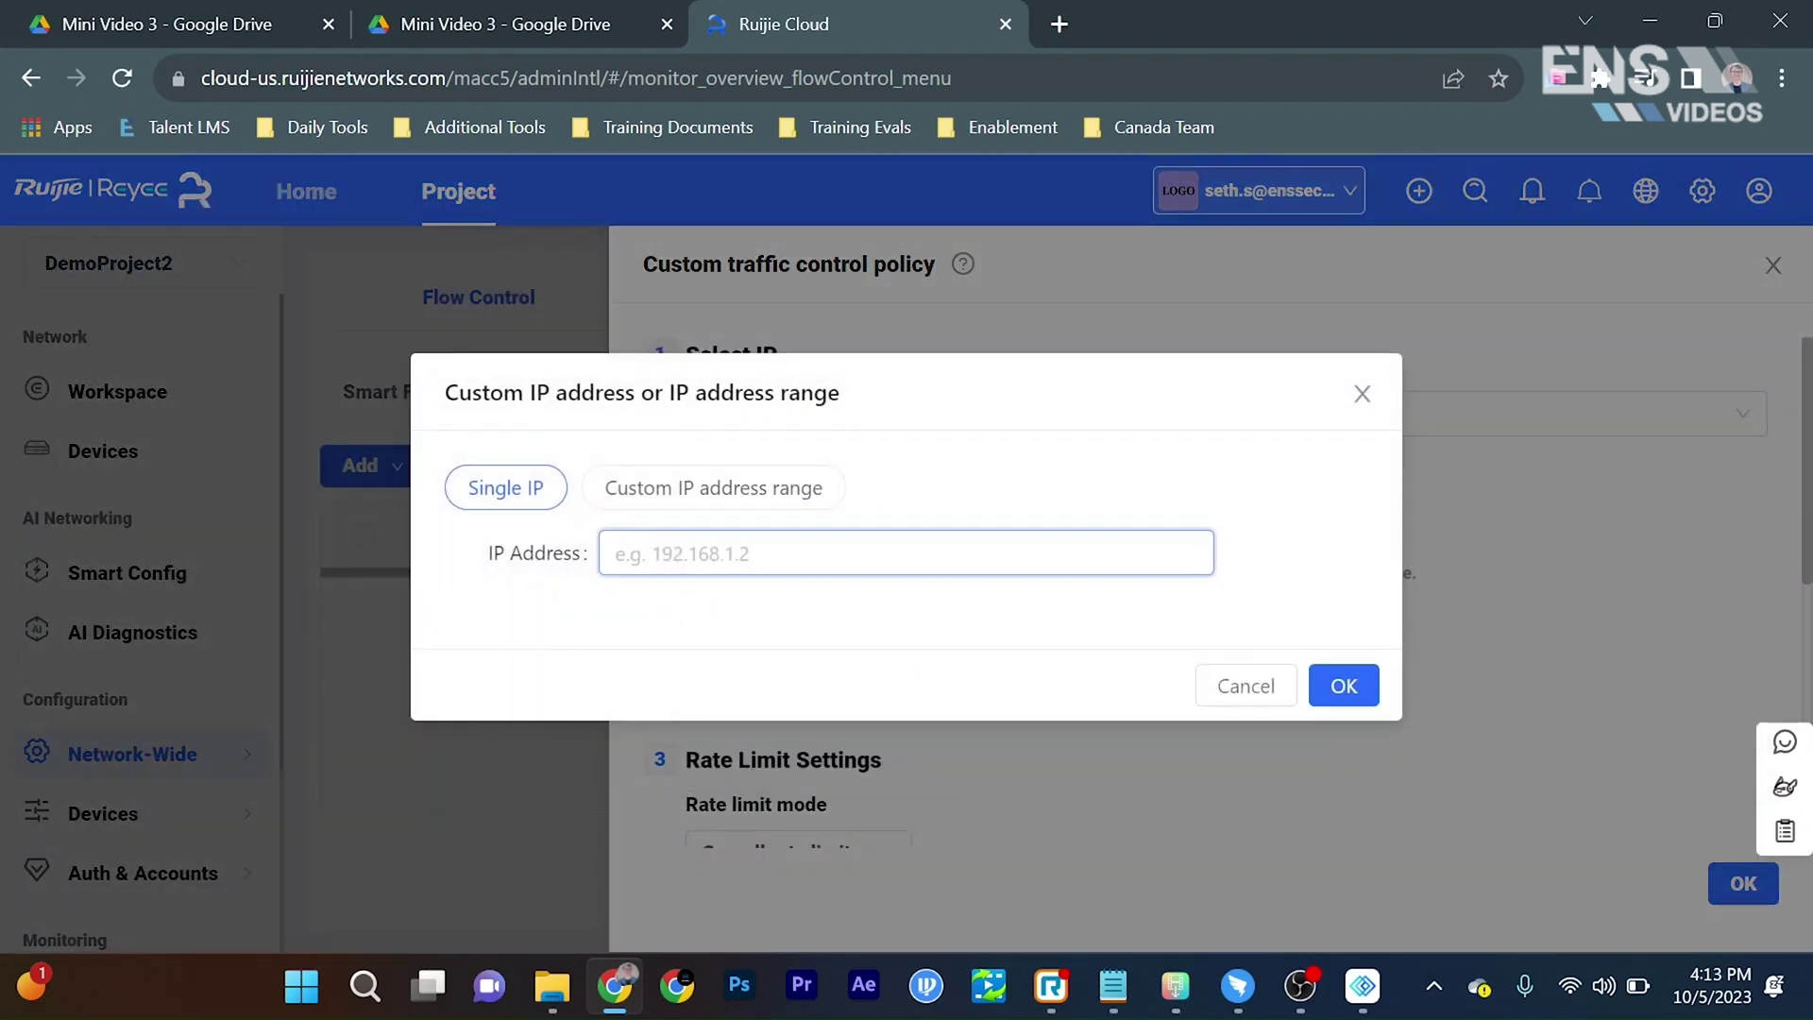
{"action": "type", "text": "192"}
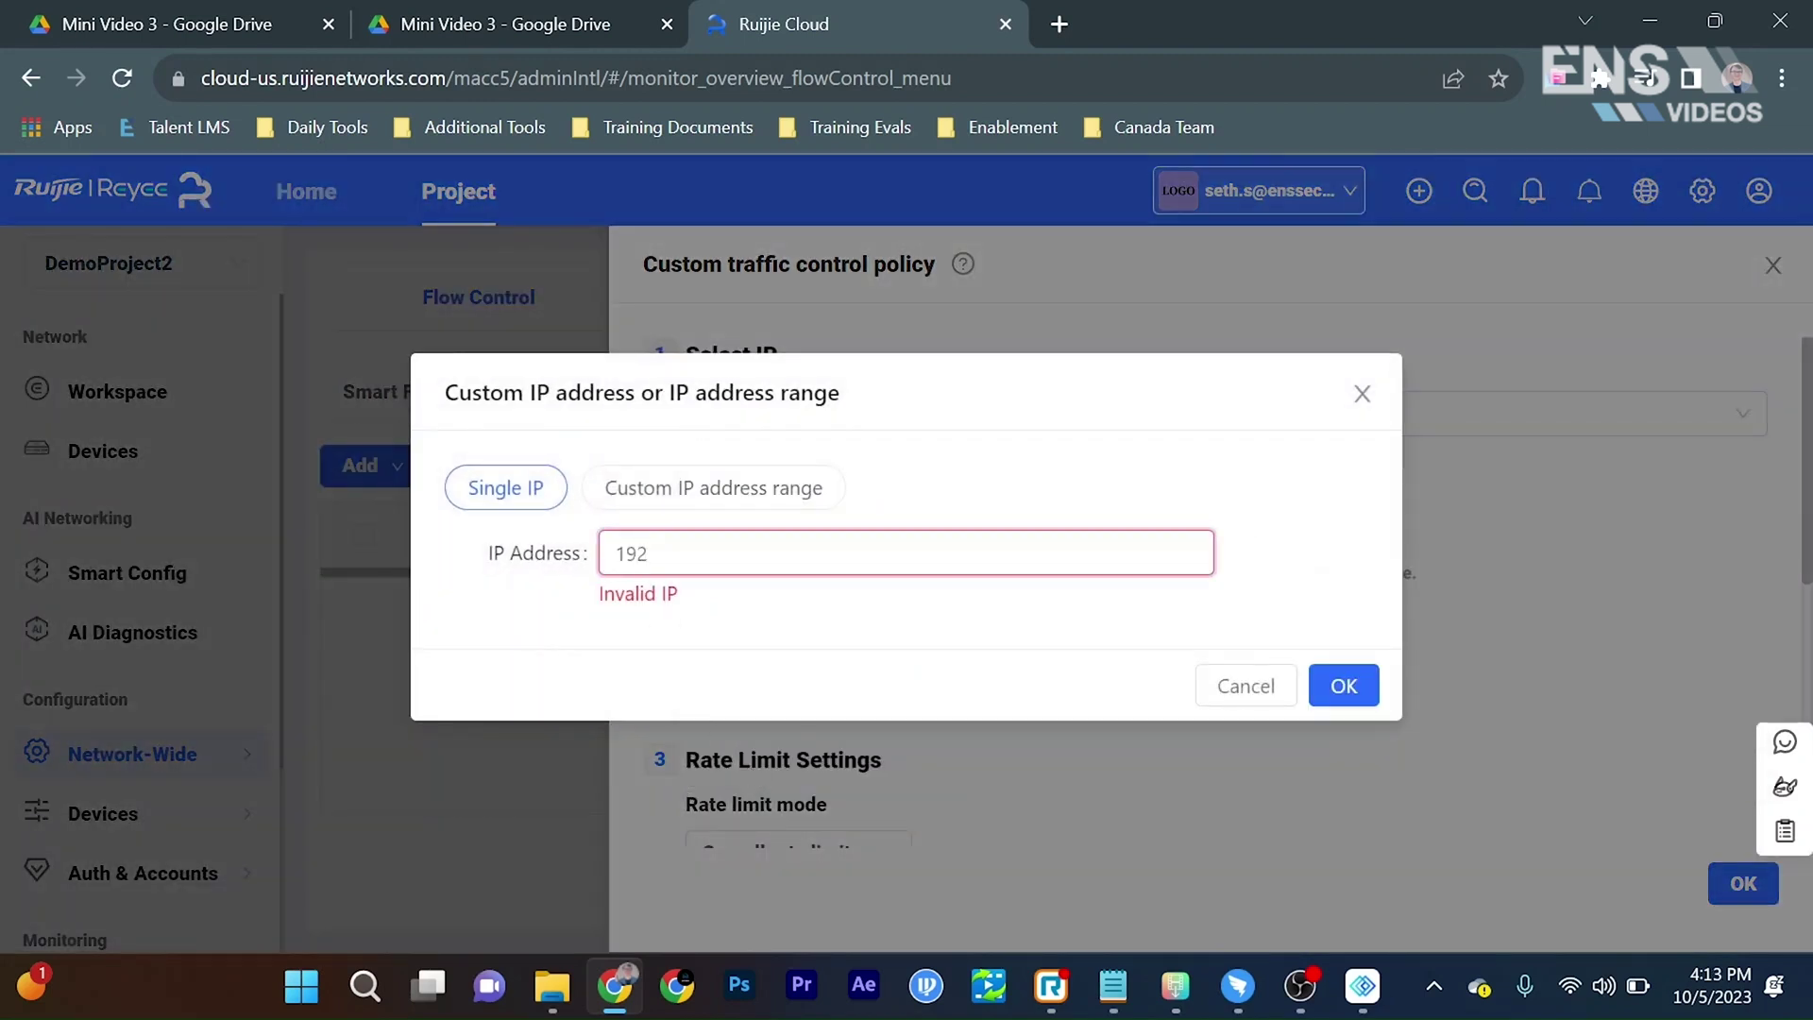
{"action": "type", "text": ".168.1.12"}
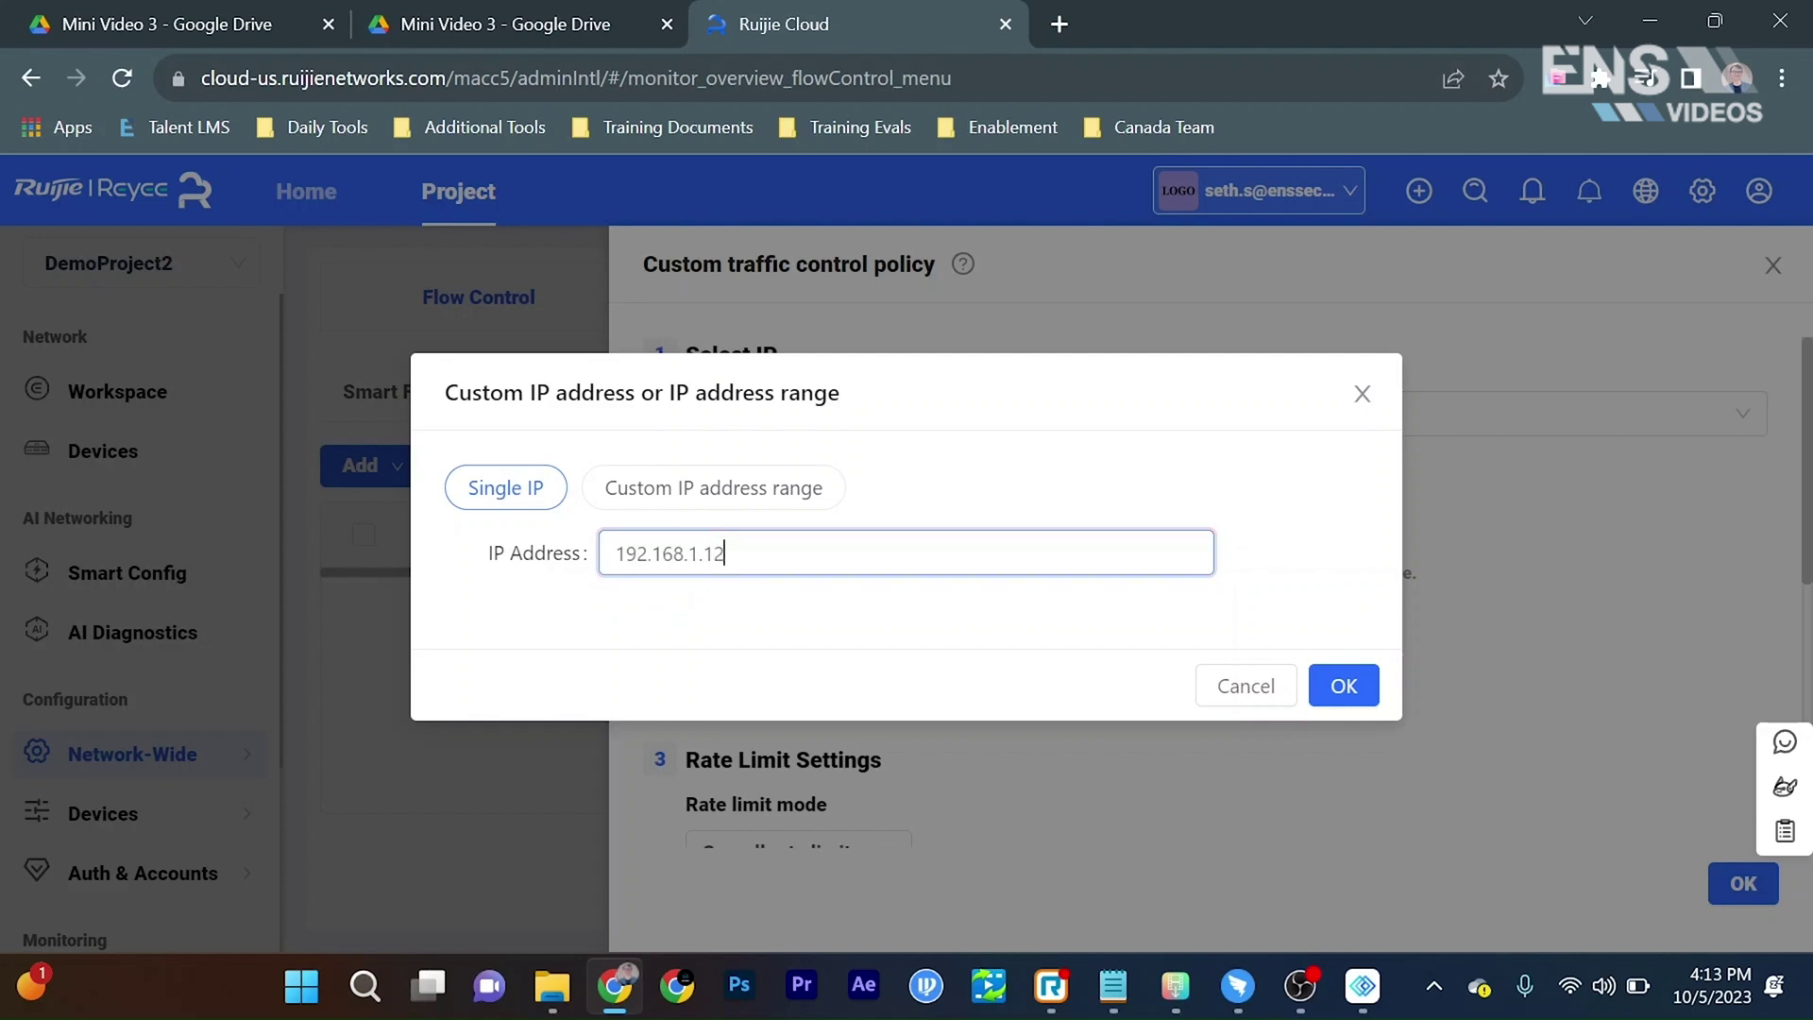
{"action": "left_click", "coordinate": [1341, 685]}
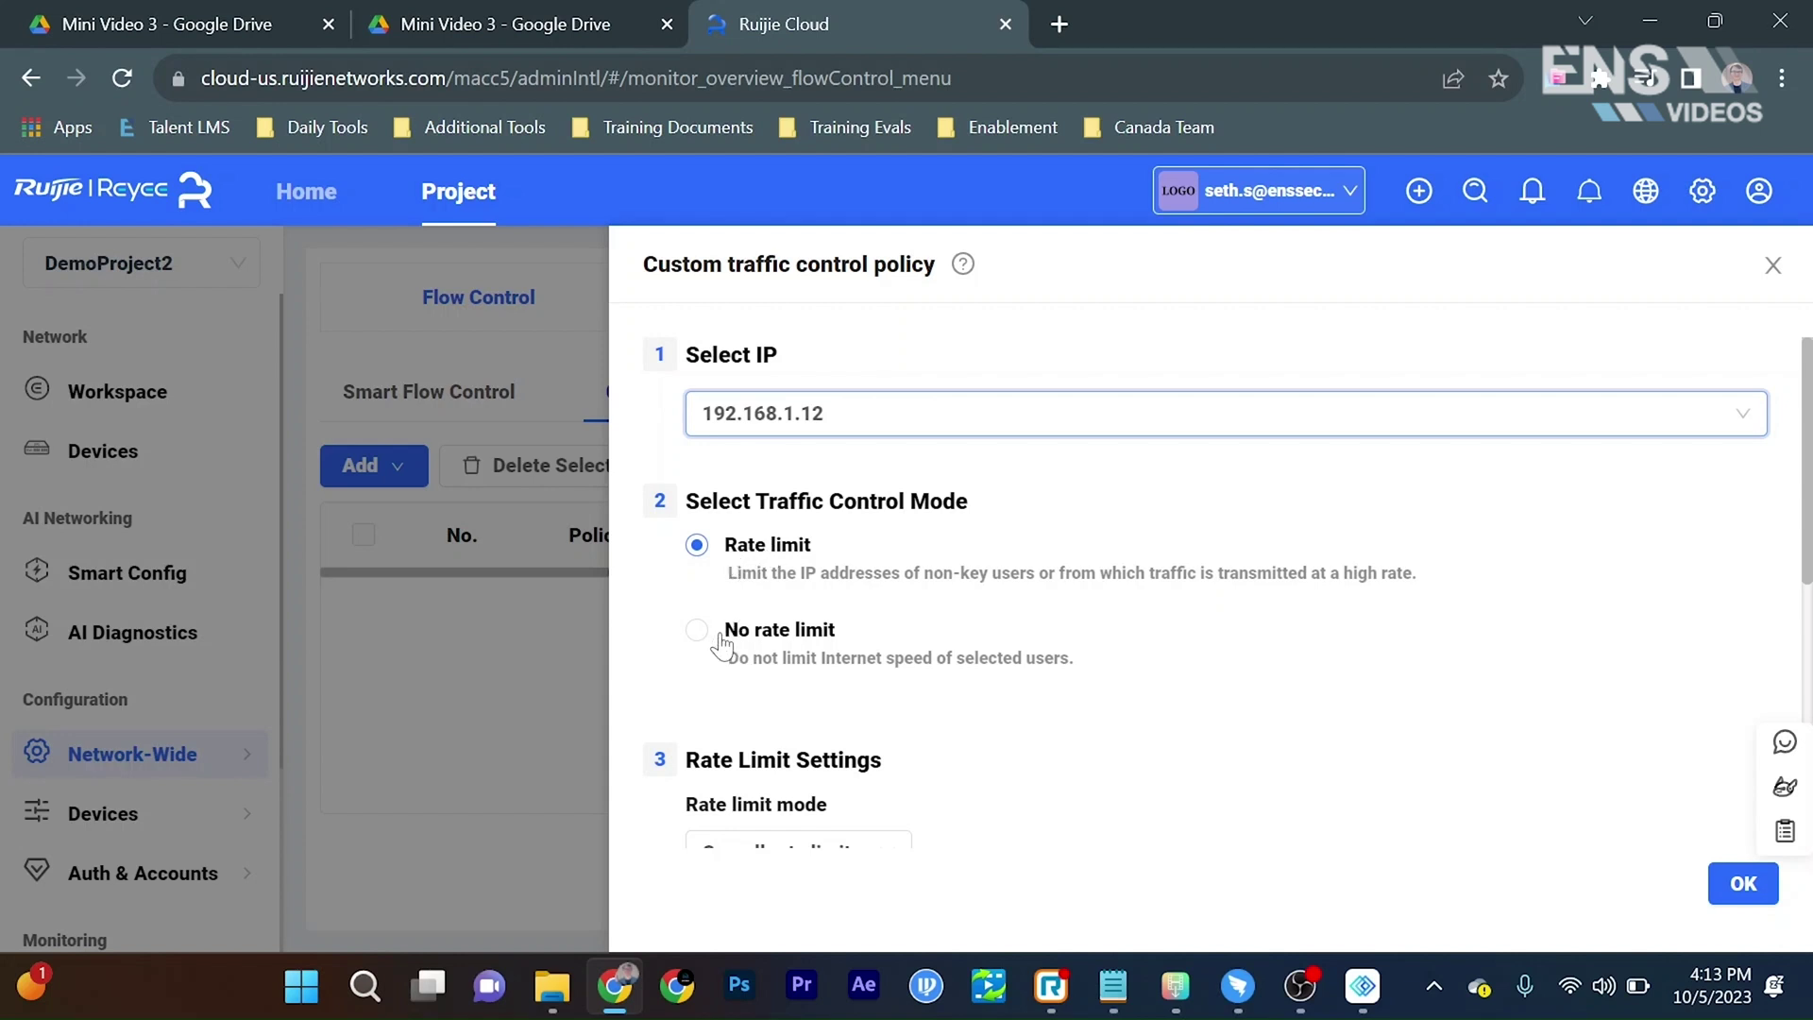
{"action": "scroll", "coordinate": [722, 645], "scroll_direction": "down", "scroll_amount": 3}
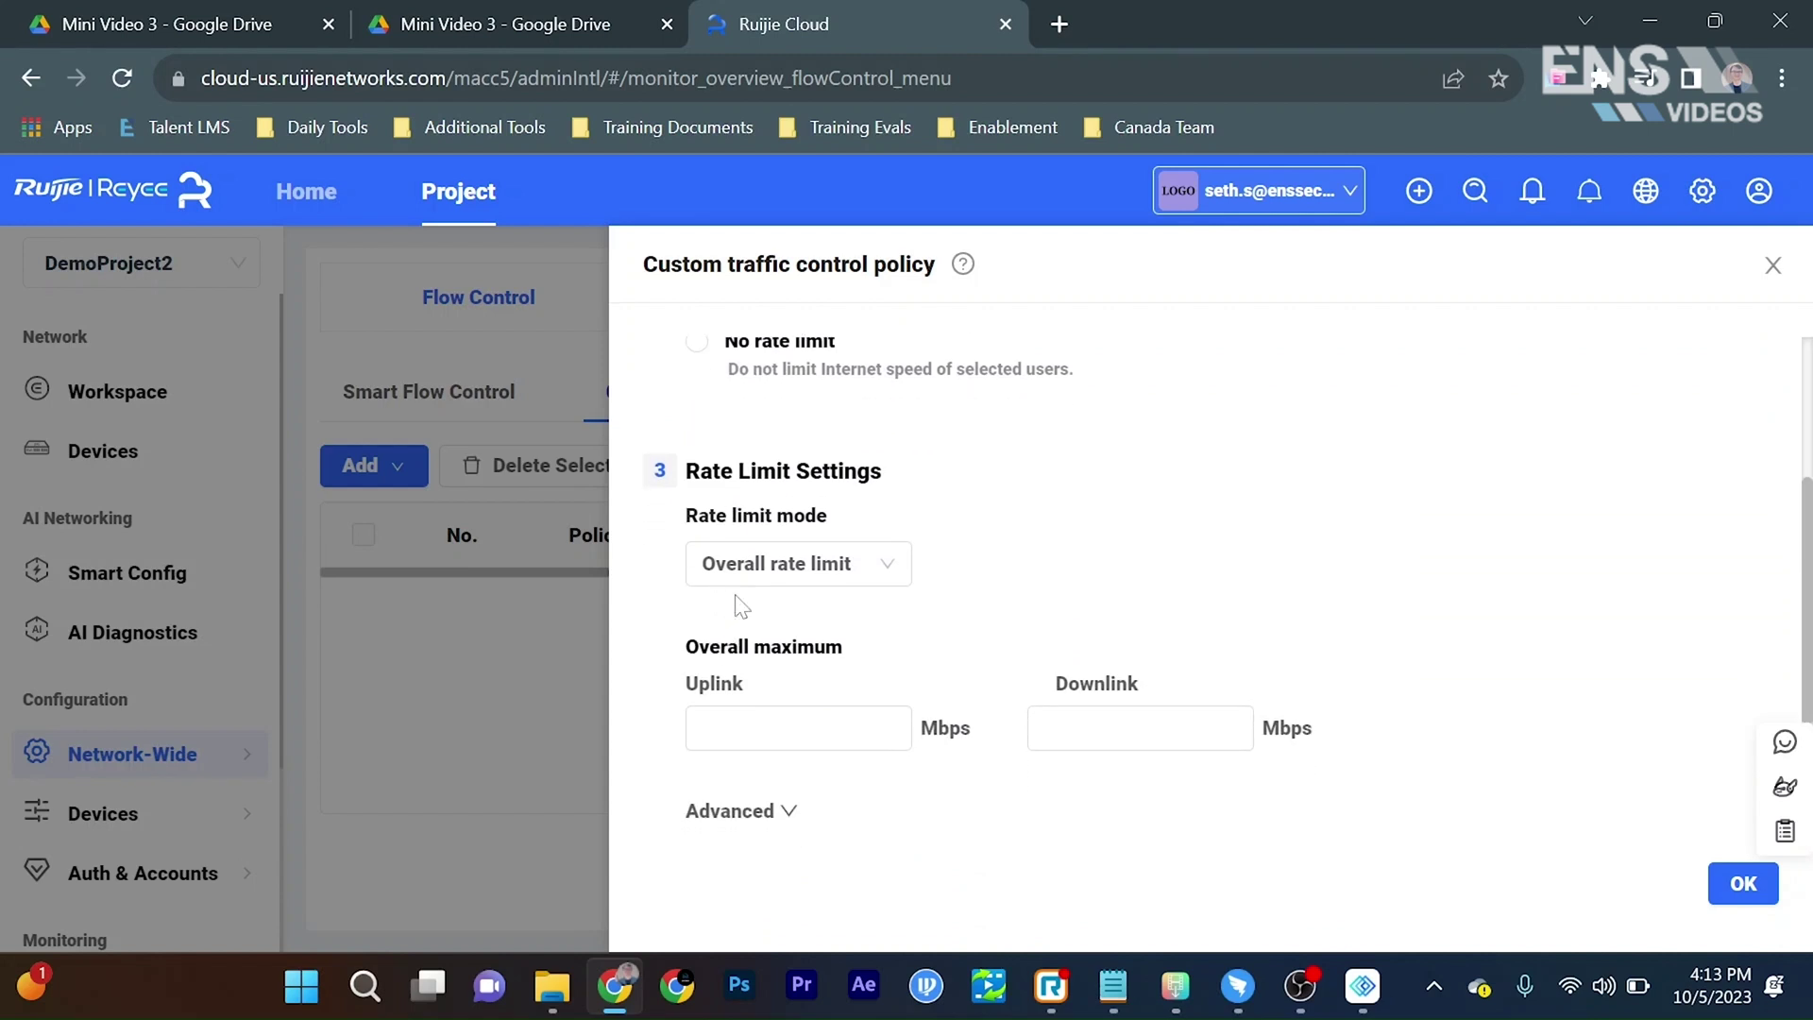
Step: Try per-IP then overall rate limit modes, then close the policy draft without saving
{"action": "left_click", "coordinate": [740, 569]}
{"action": "left_click", "coordinate": [742, 623]}
{"action": "left_click", "coordinate": [770, 571]}
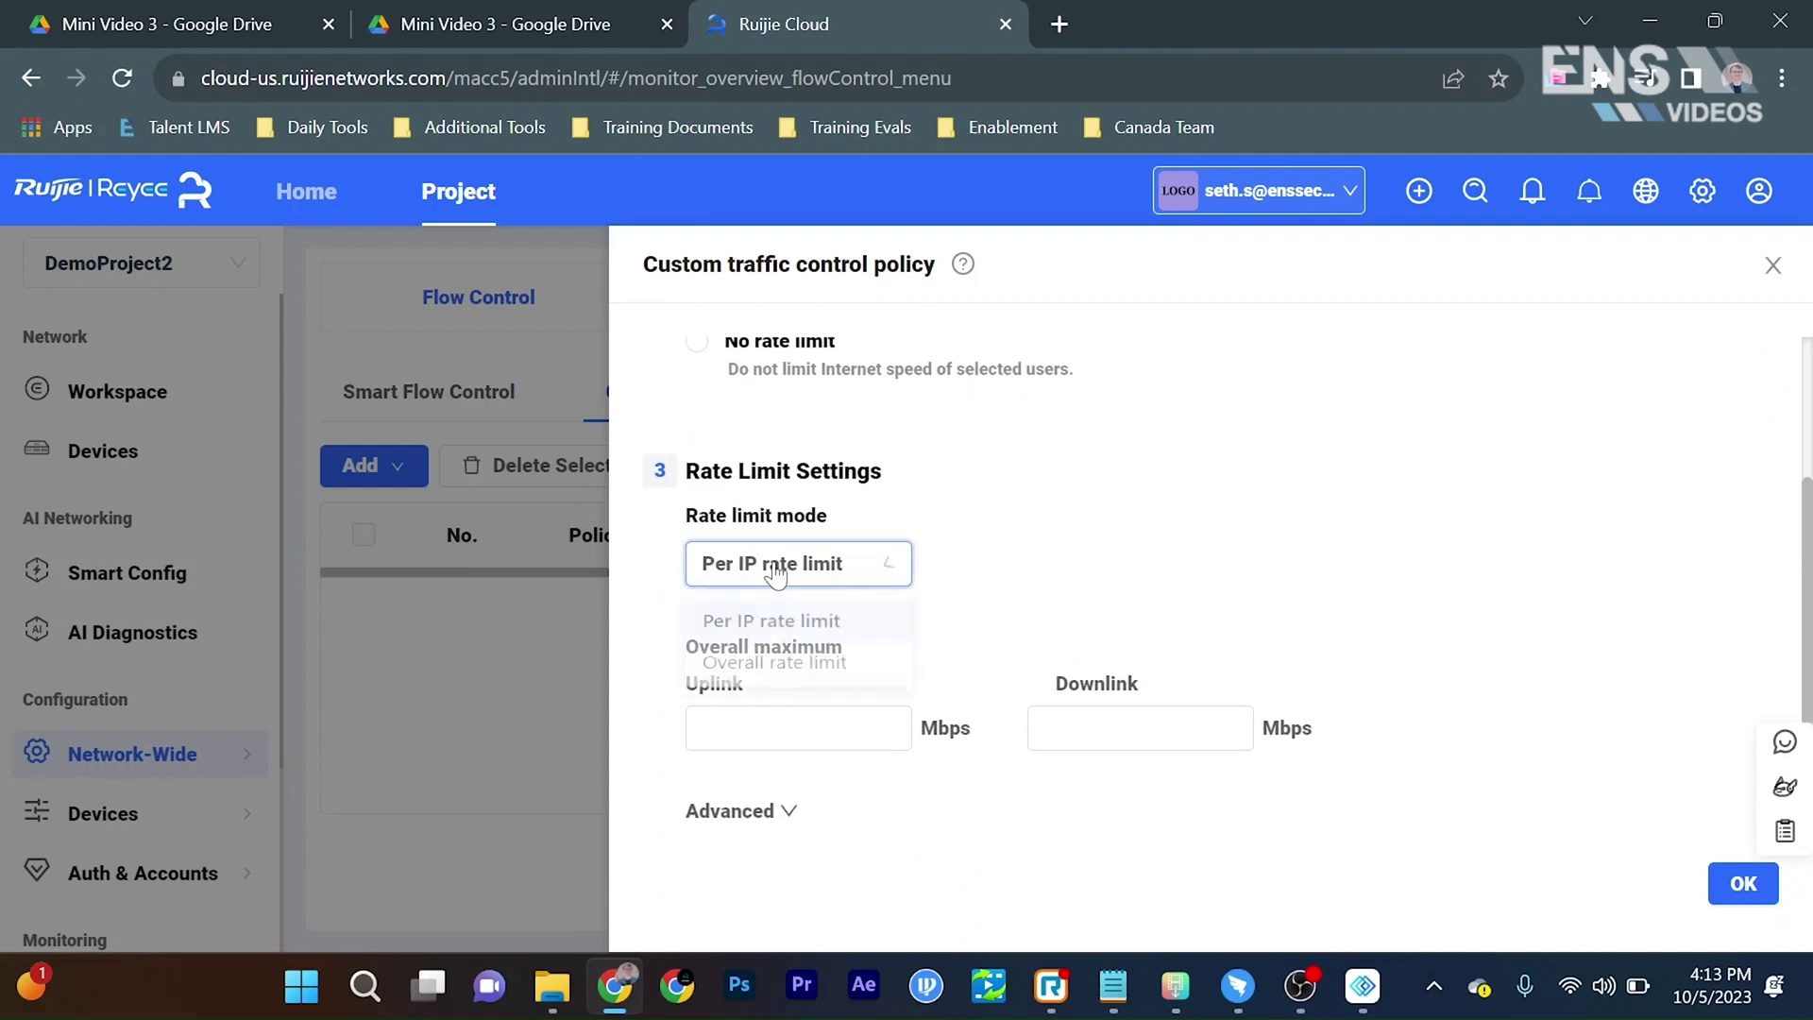
{"action": "left_click", "coordinate": [765, 675]}
{"action": "scroll", "coordinate": [1086, 609], "scroll_direction": "down", "scroll_amount": 2}
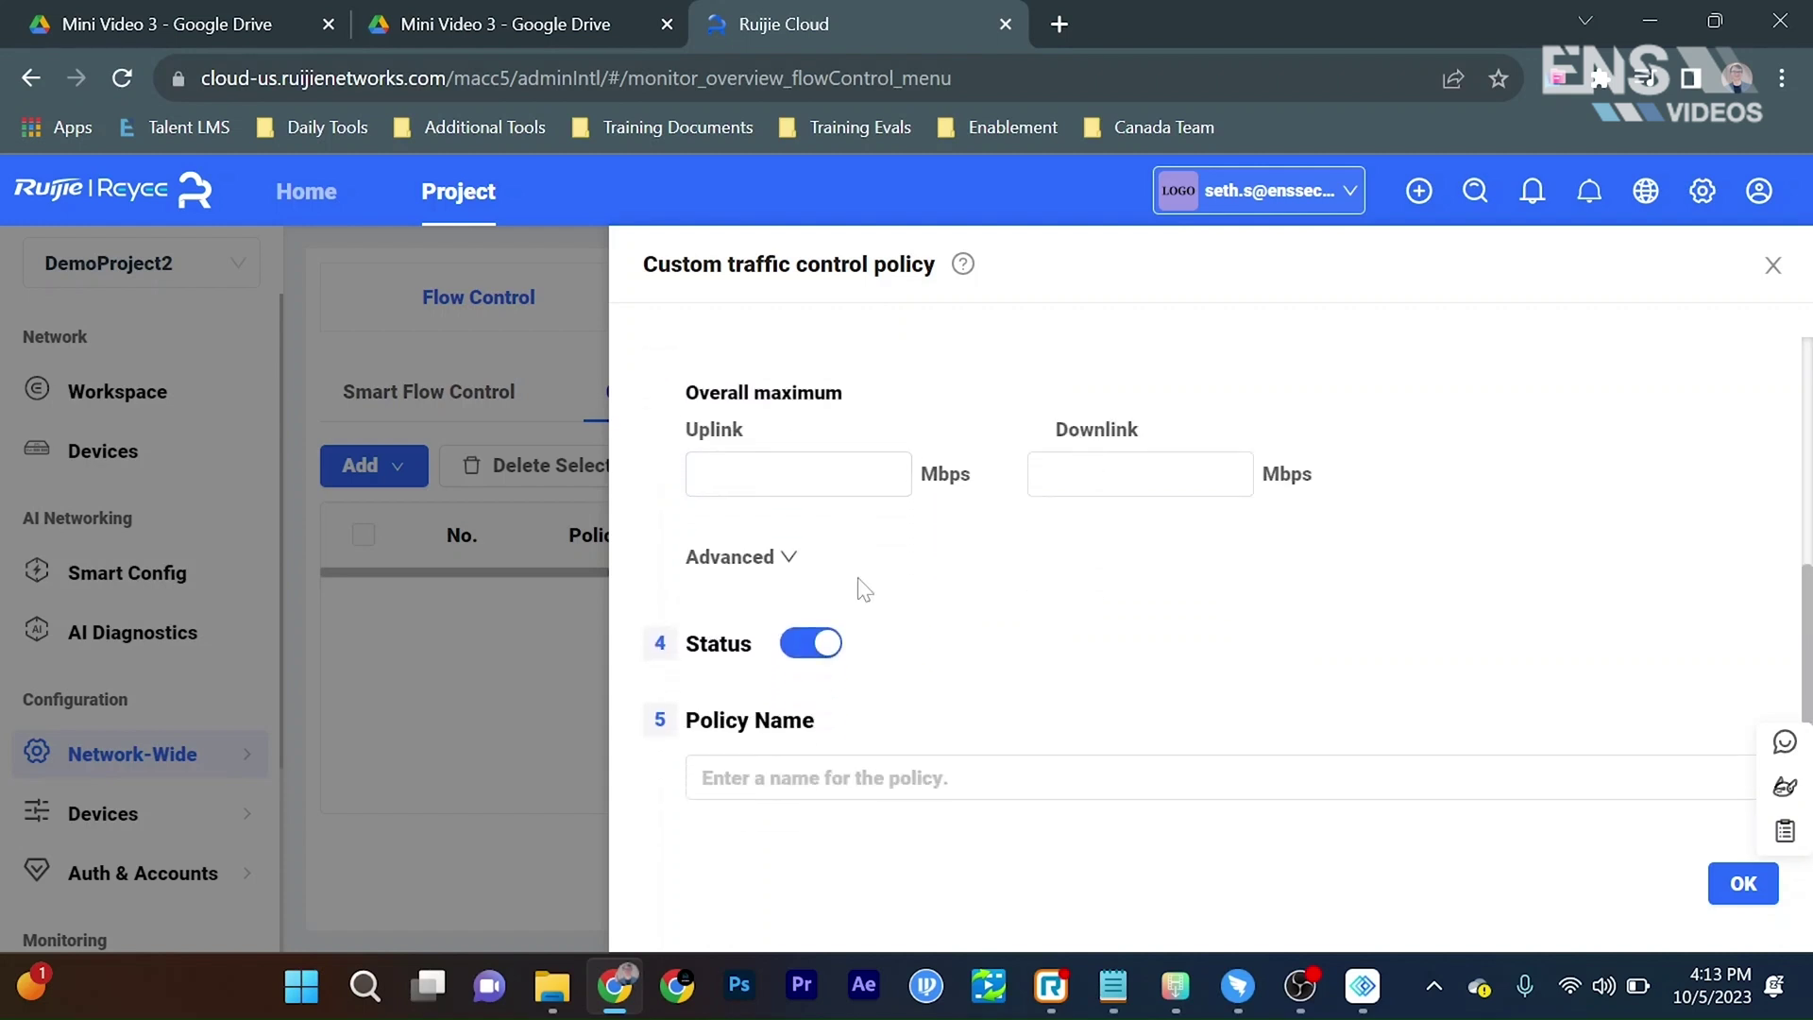
{"action": "left_click", "coordinate": [819, 645]}
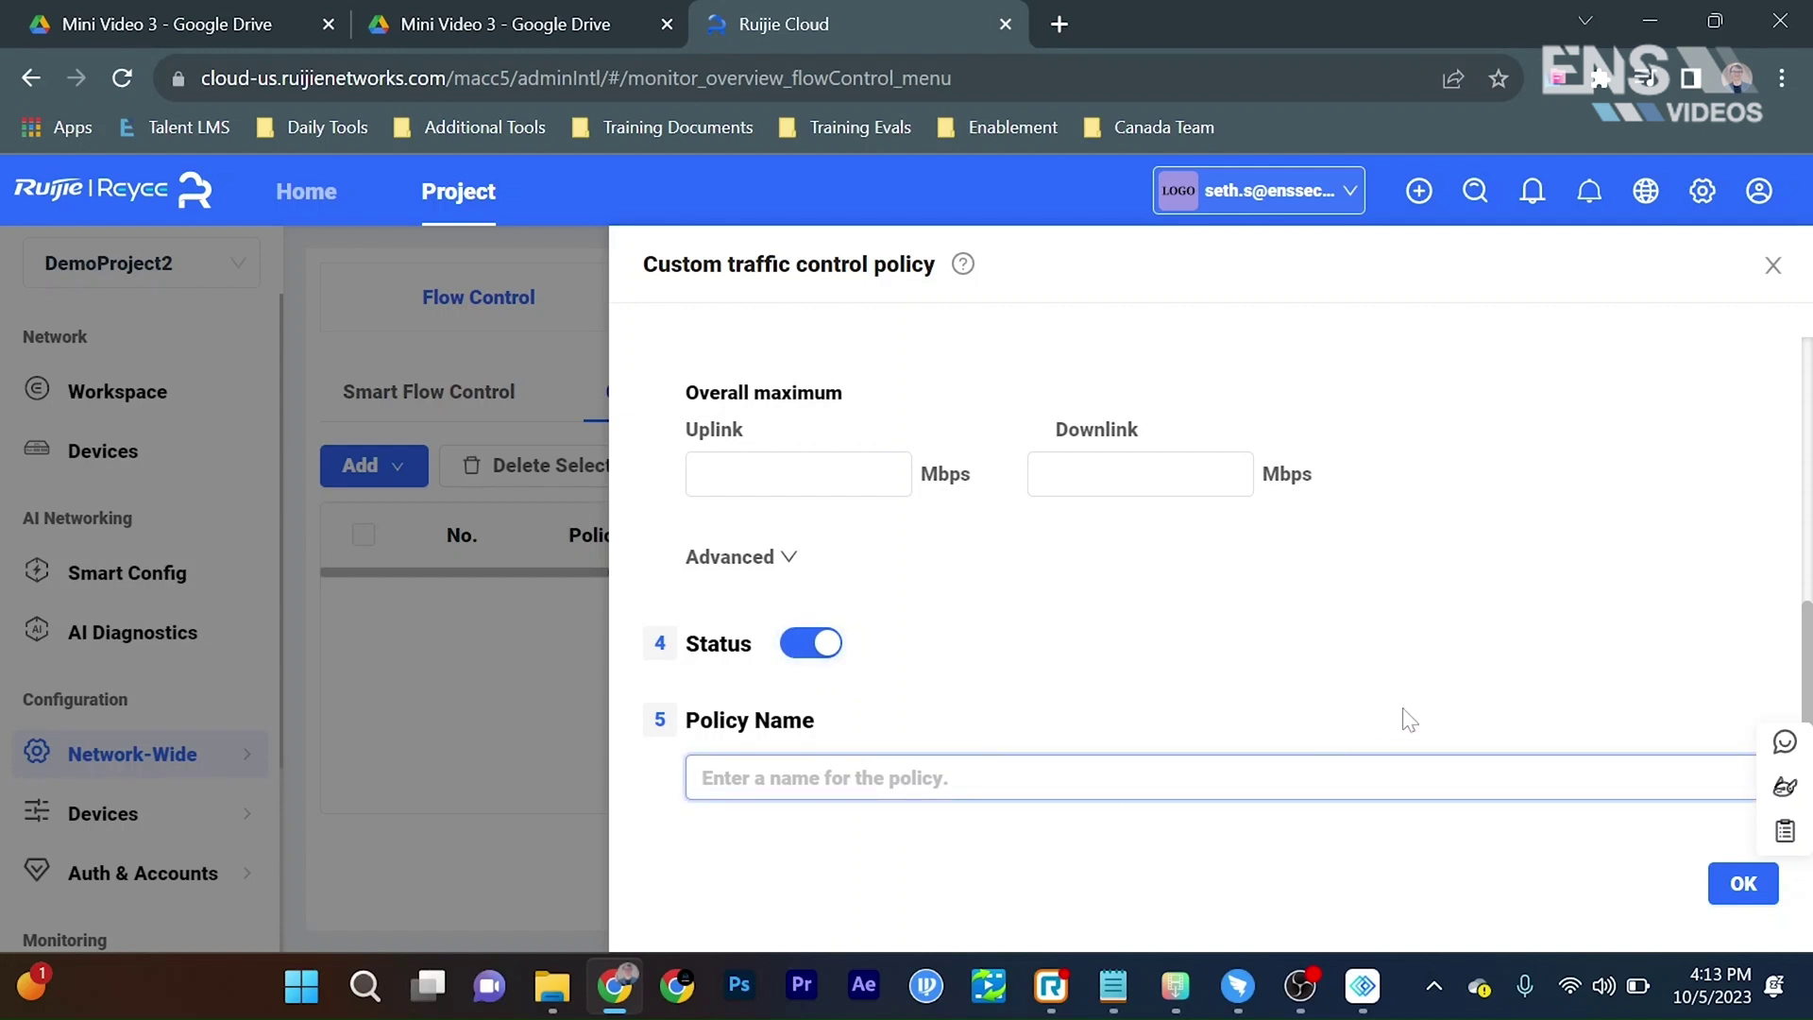
{"action": "left_click", "coordinate": [1773, 266]}
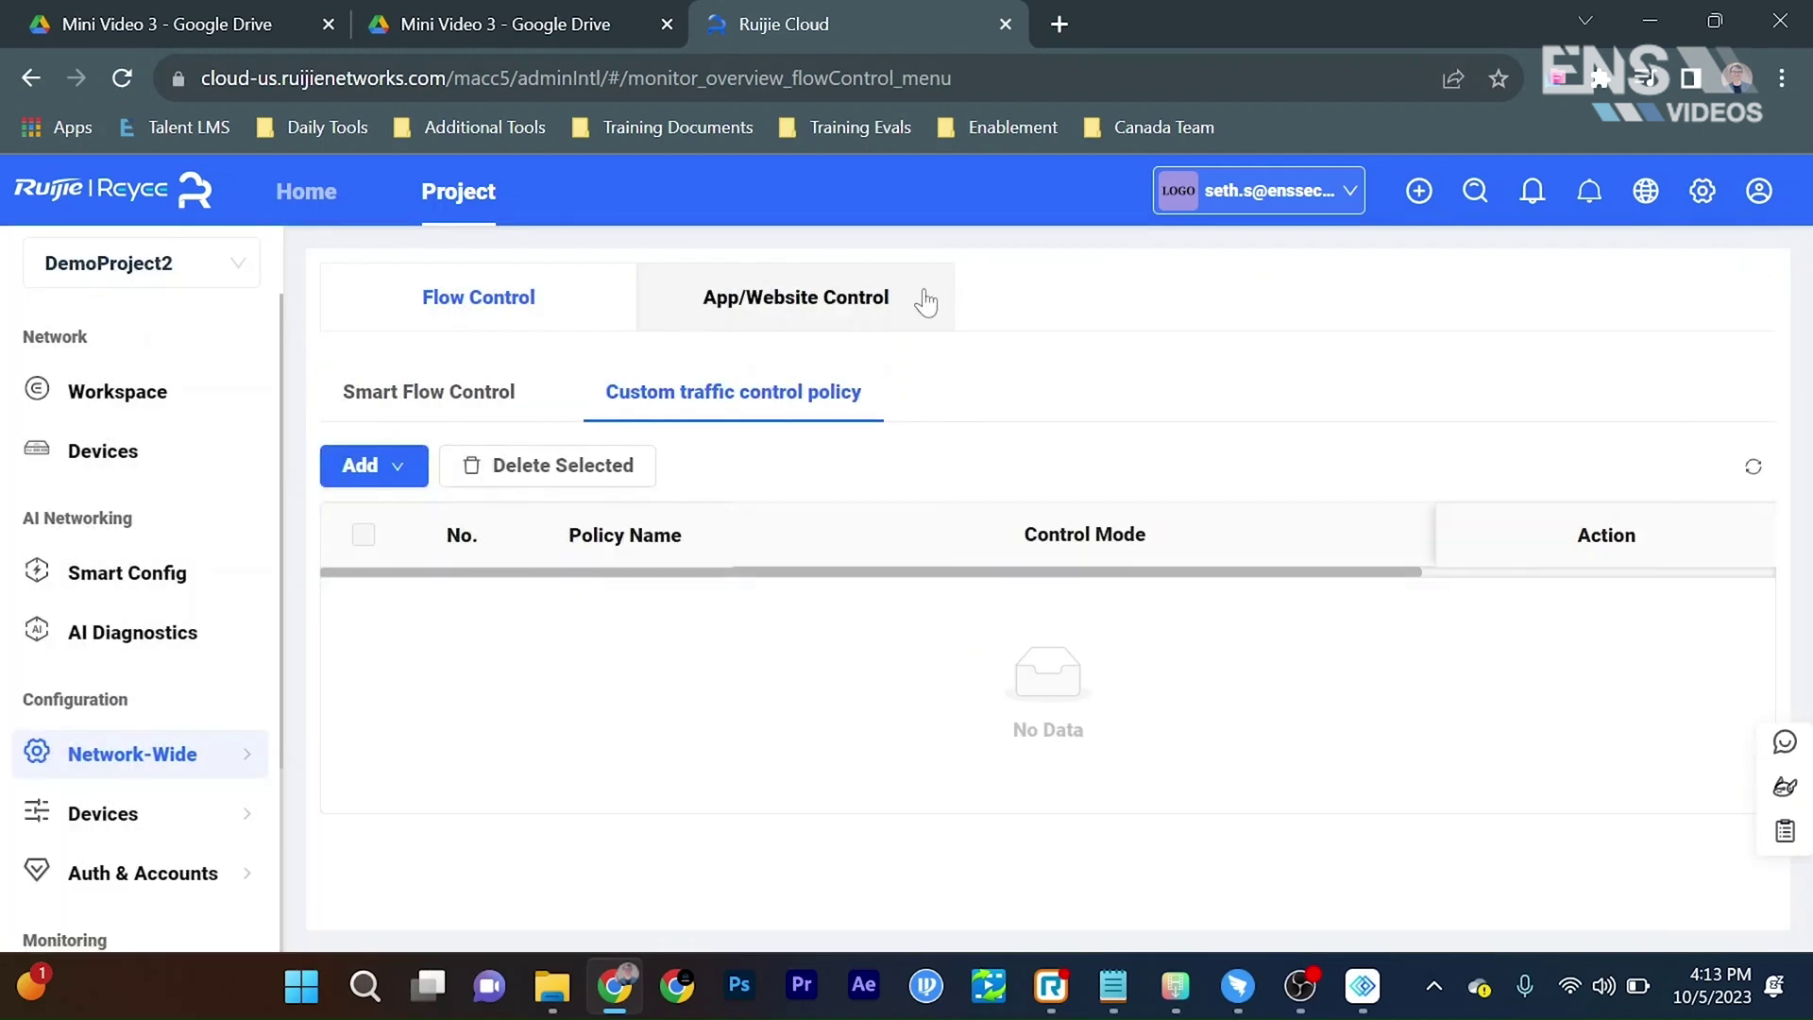
Step: Add a new App/Website Control policy and look through its VLAN and user group targets
{"action": "left_click", "coordinate": [880, 303]}
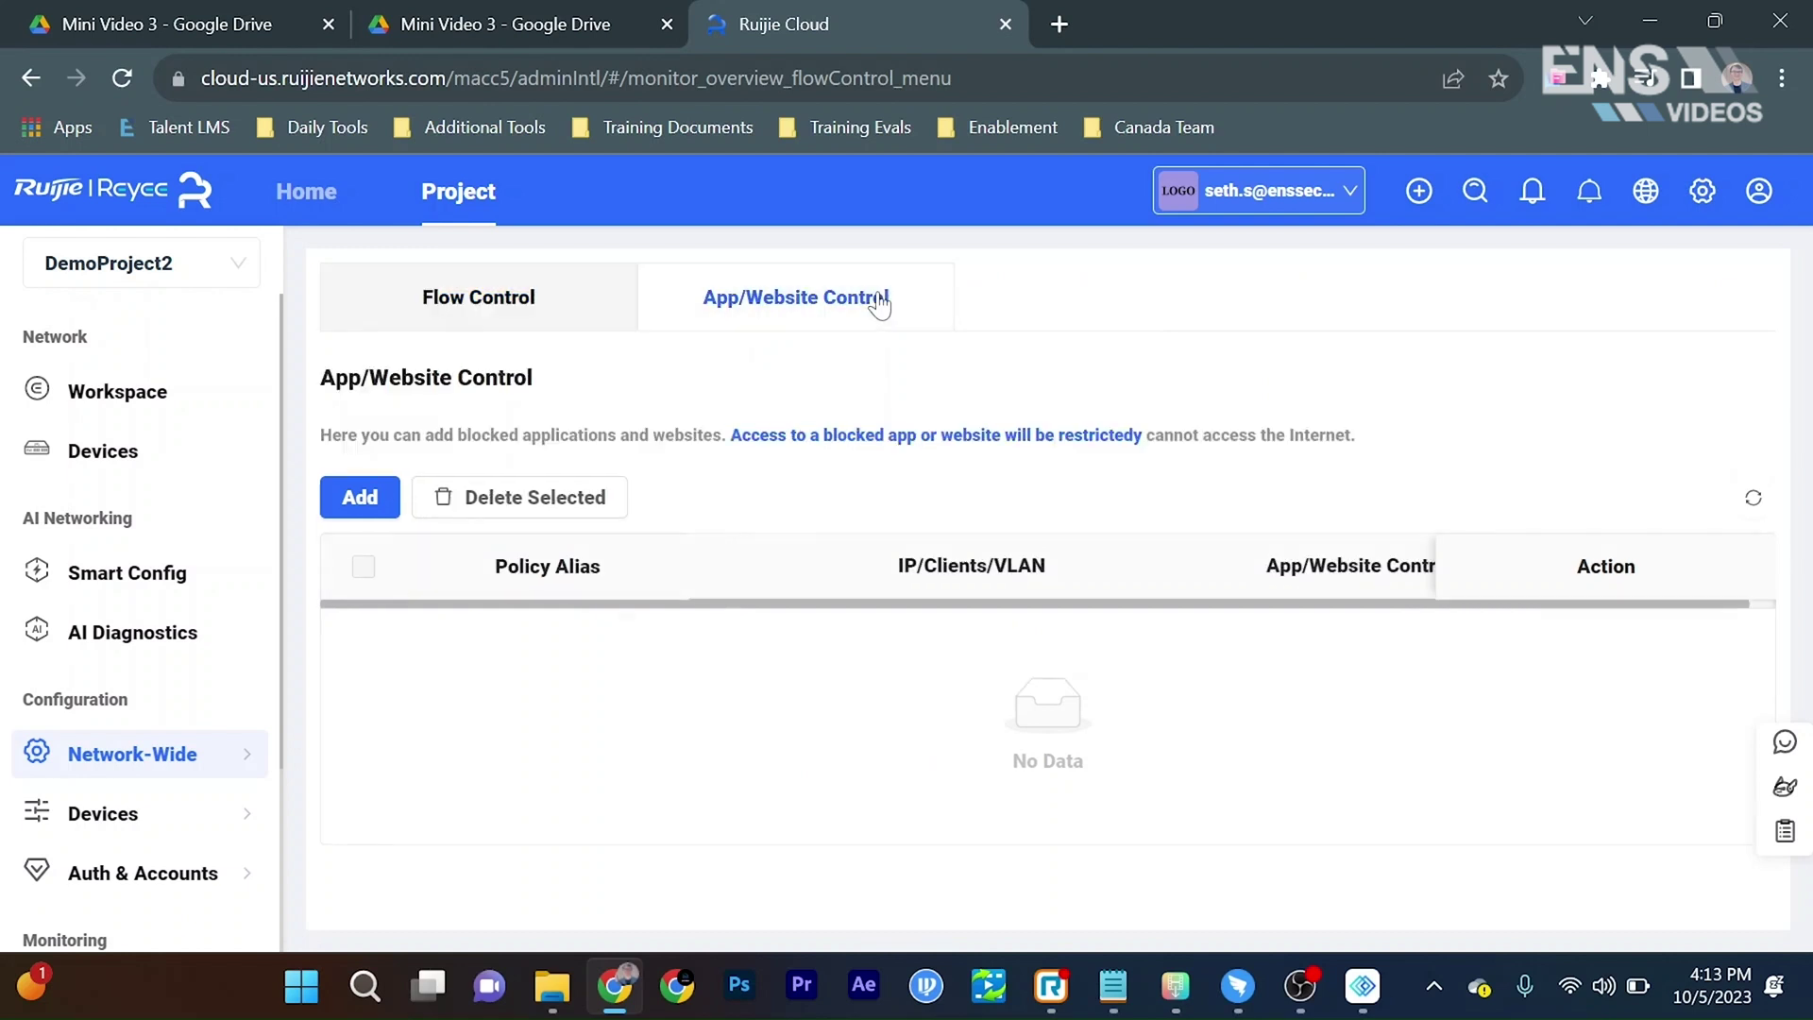
{"action": "left_click", "coordinate": [366, 501]}
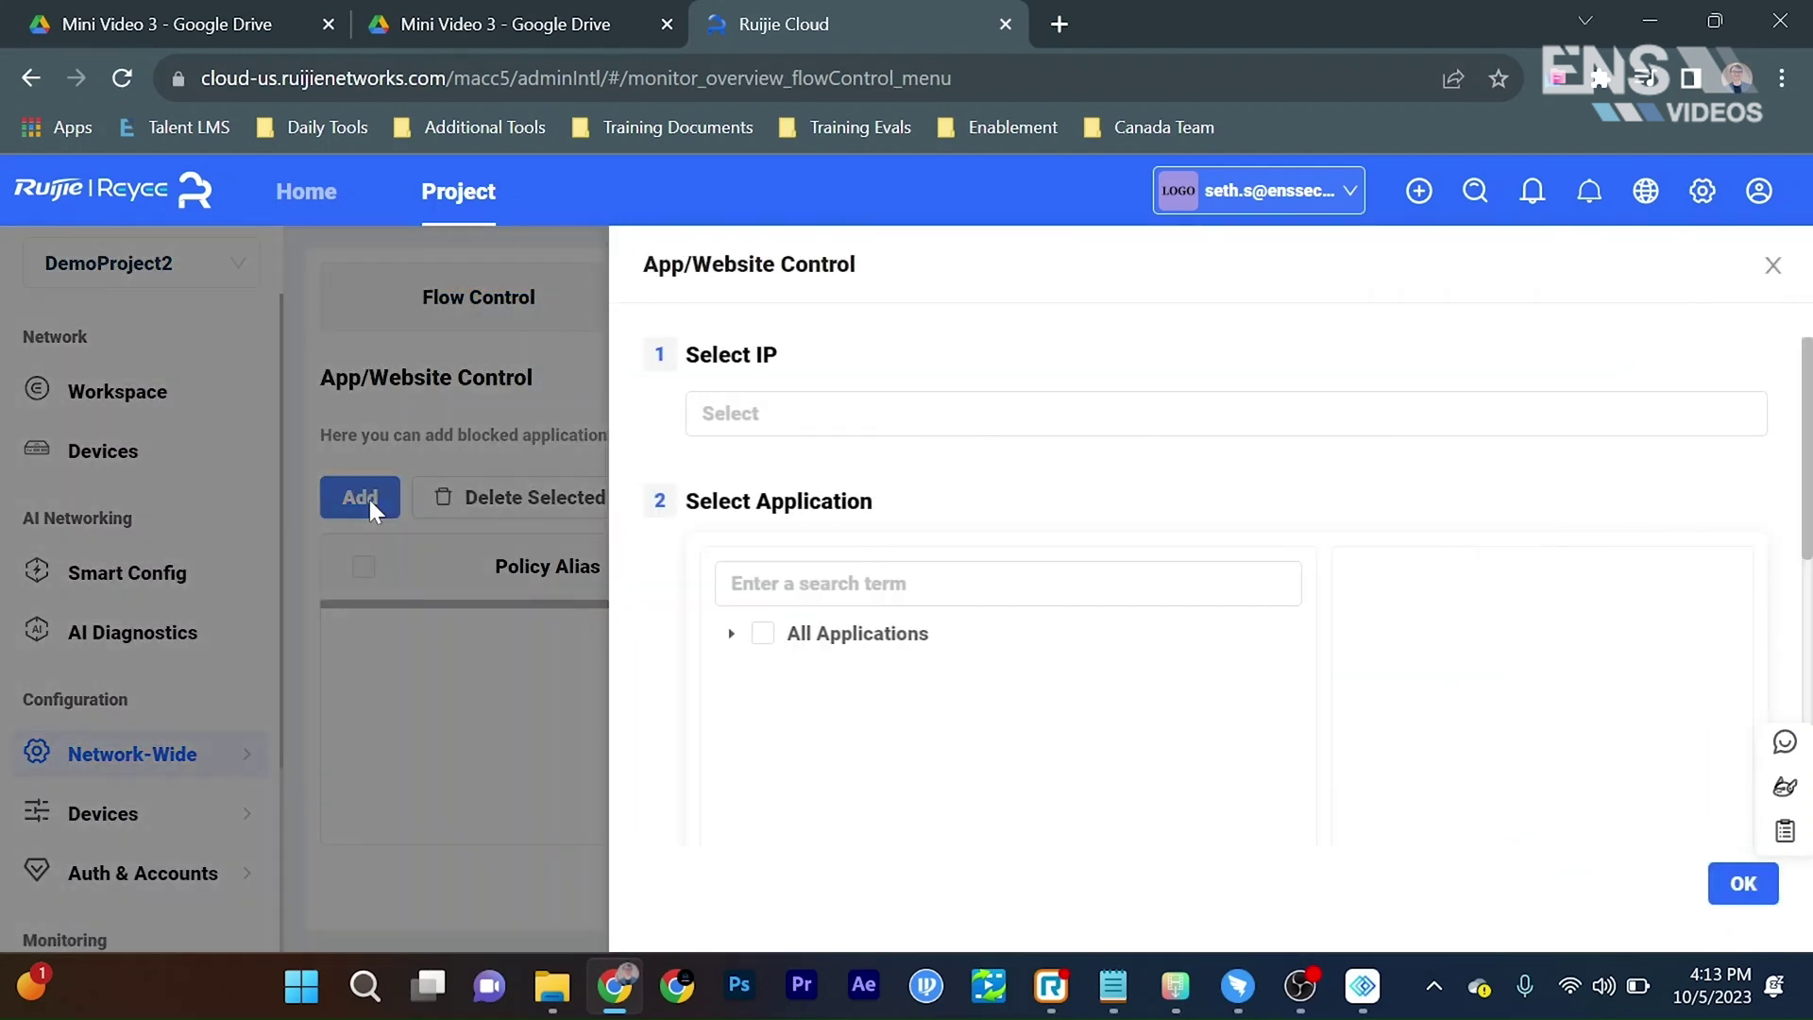
{"action": "left_click", "coordinate": [725, 420]}
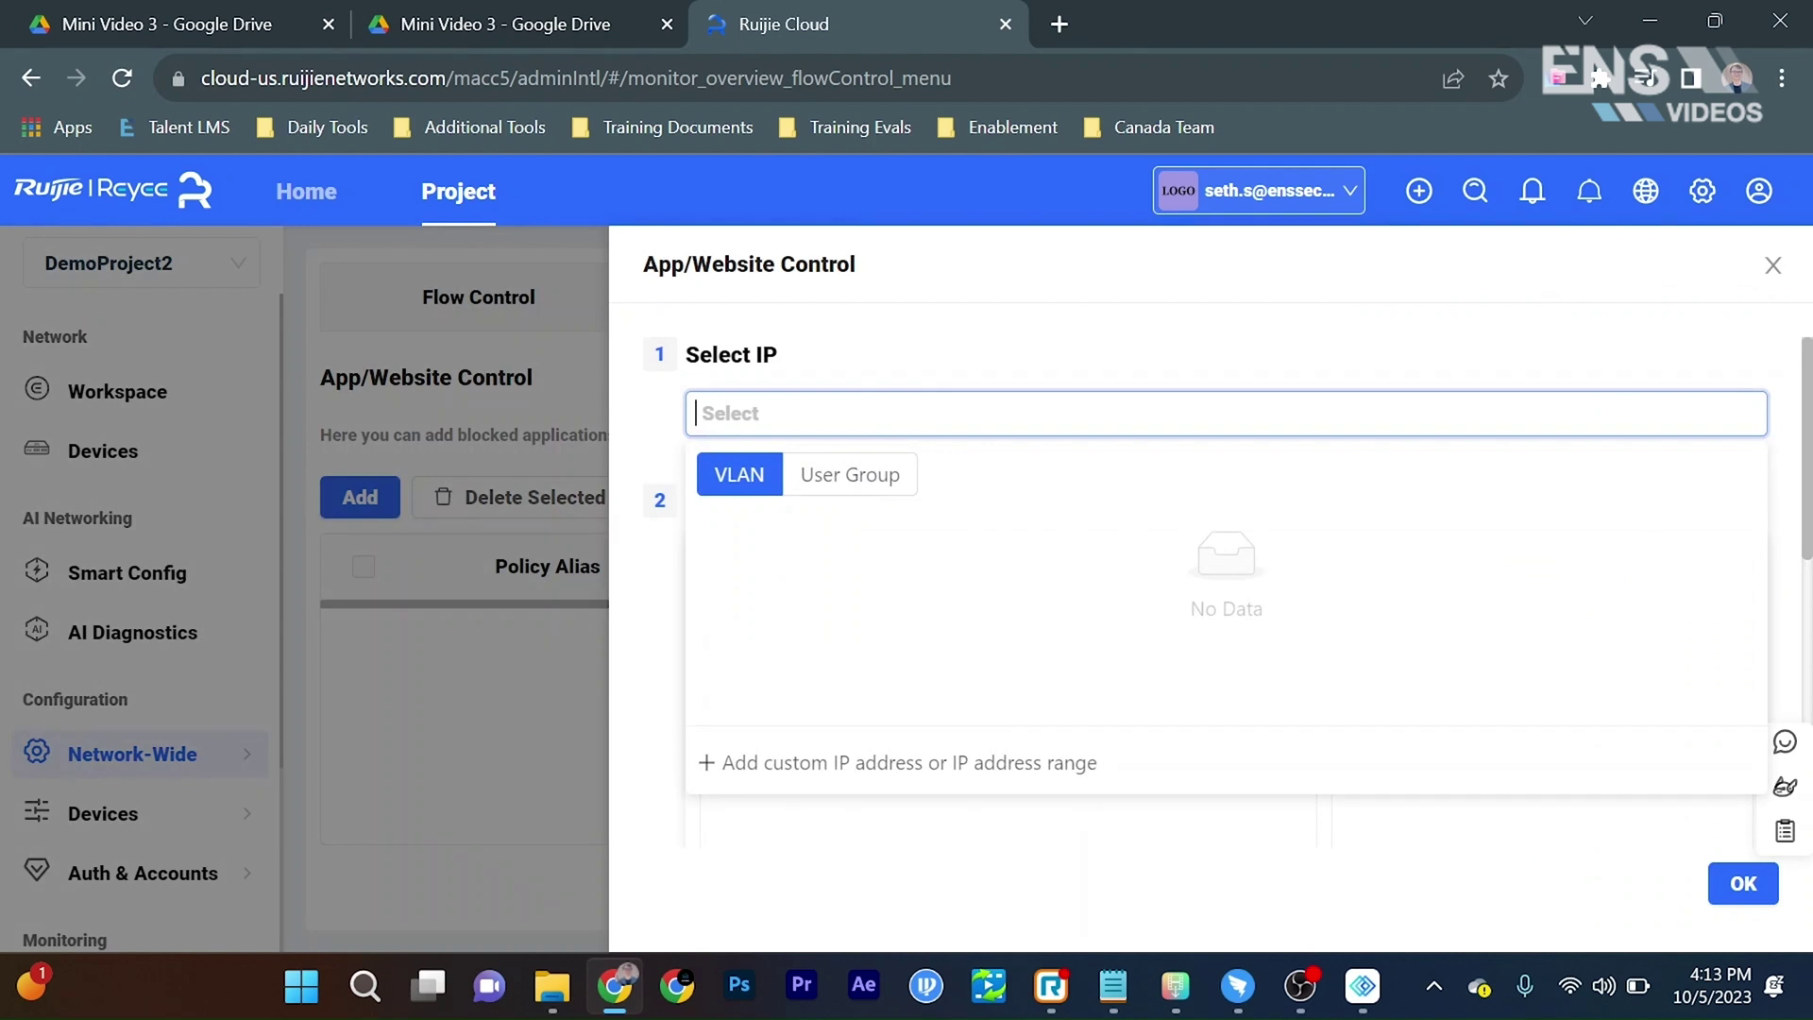
{"action": "left_click", "coordinate": [861, 493]}
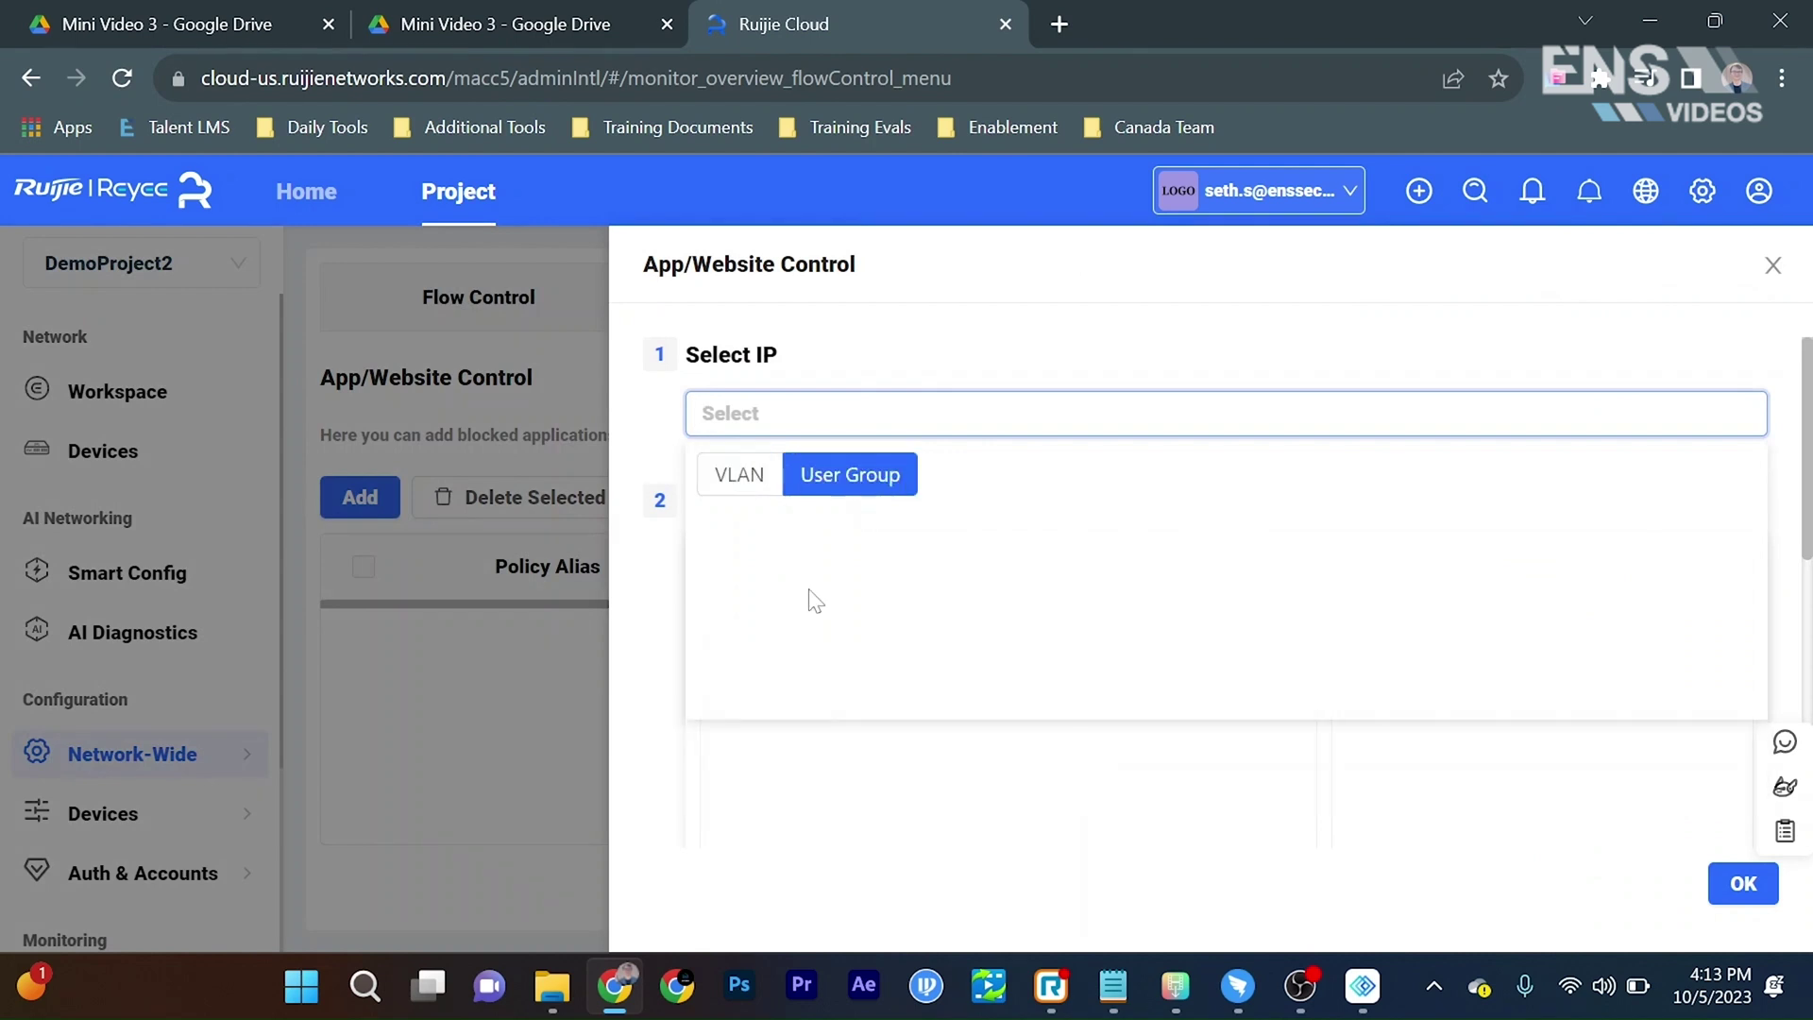
{"action": "left_click", "coordinate": [739, 477]}
Step: Target the policy at the custom IP range 192.168.1.12-192.168.1.15
{"action": "left_click", "coordinate": [743, 767]}
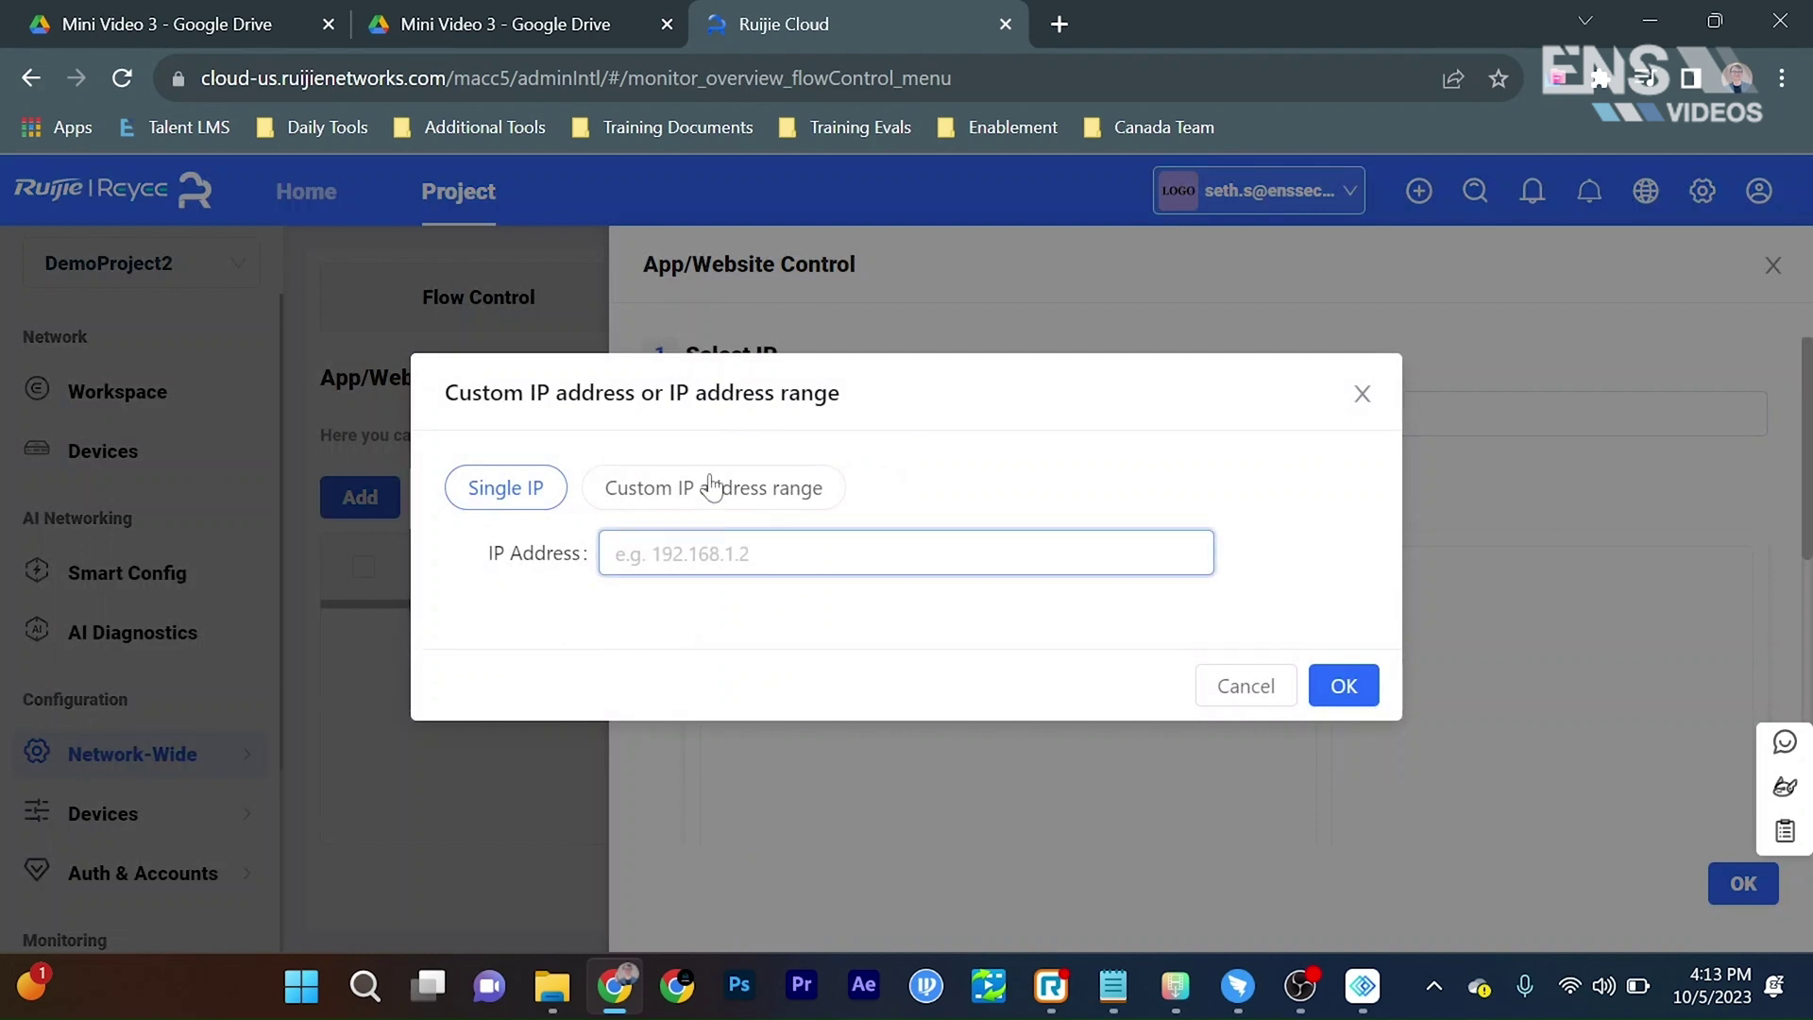
{"action": "left_click", "coordinate": [698, 501]}
{"action": "left_click", "coordinate": [680, 553]}
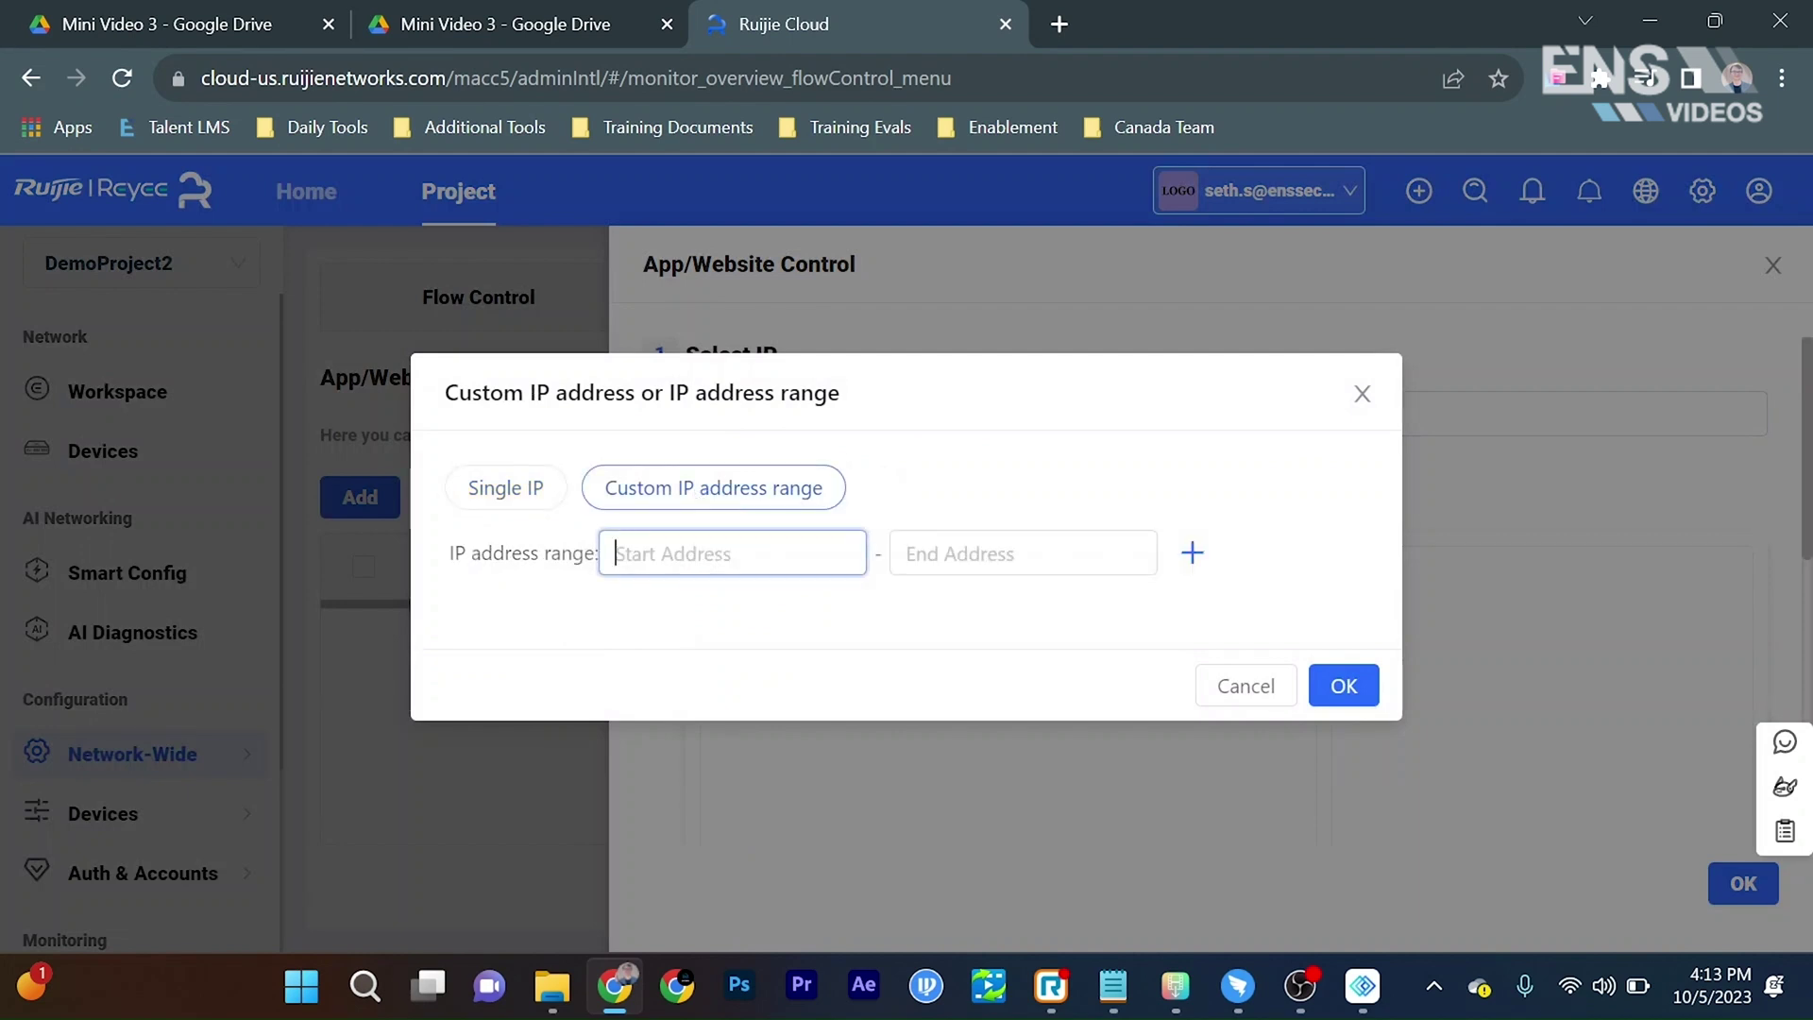
{"action": "type", "text": "192.168.1.12"}
{"action": "key", "text": "ctrl+a"}
{"action": "key", "text": "ctrl+c"}
{"action": "key", "text": "Tab"}
{"action": "key", "text": "ctrl+v"}
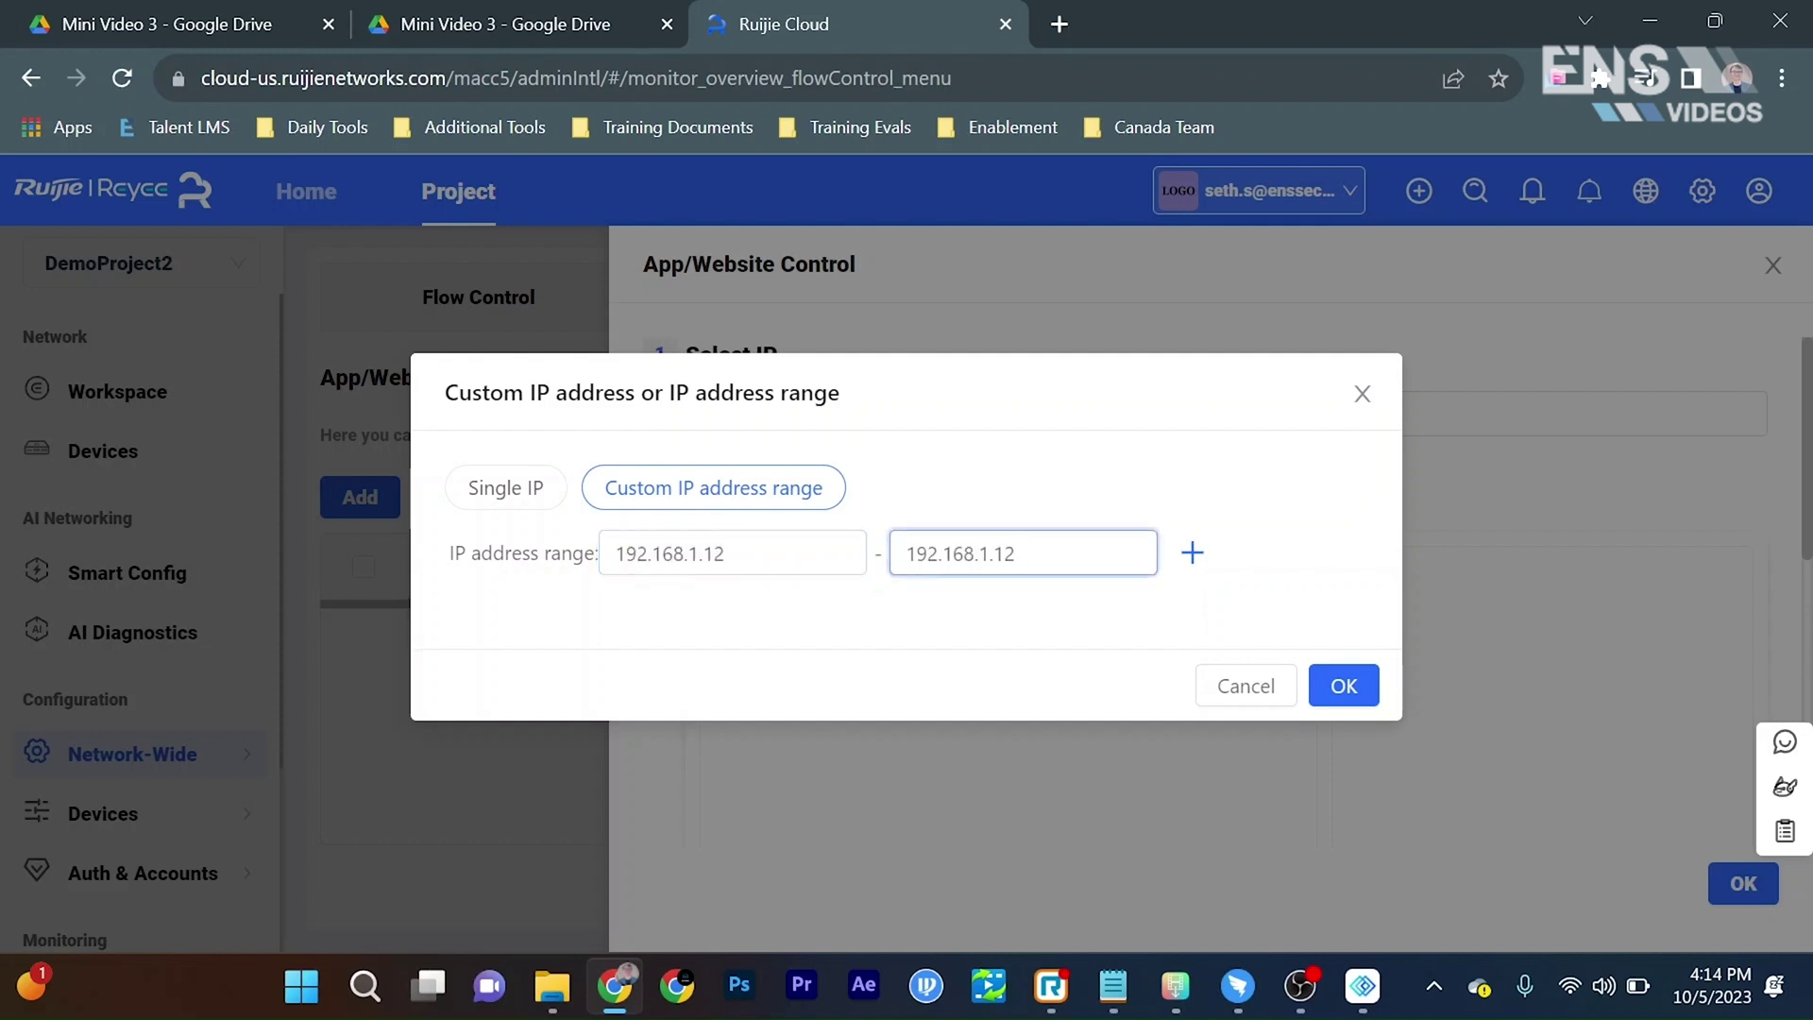
{"action": "left_click", "coordinate": [1342, 685]}
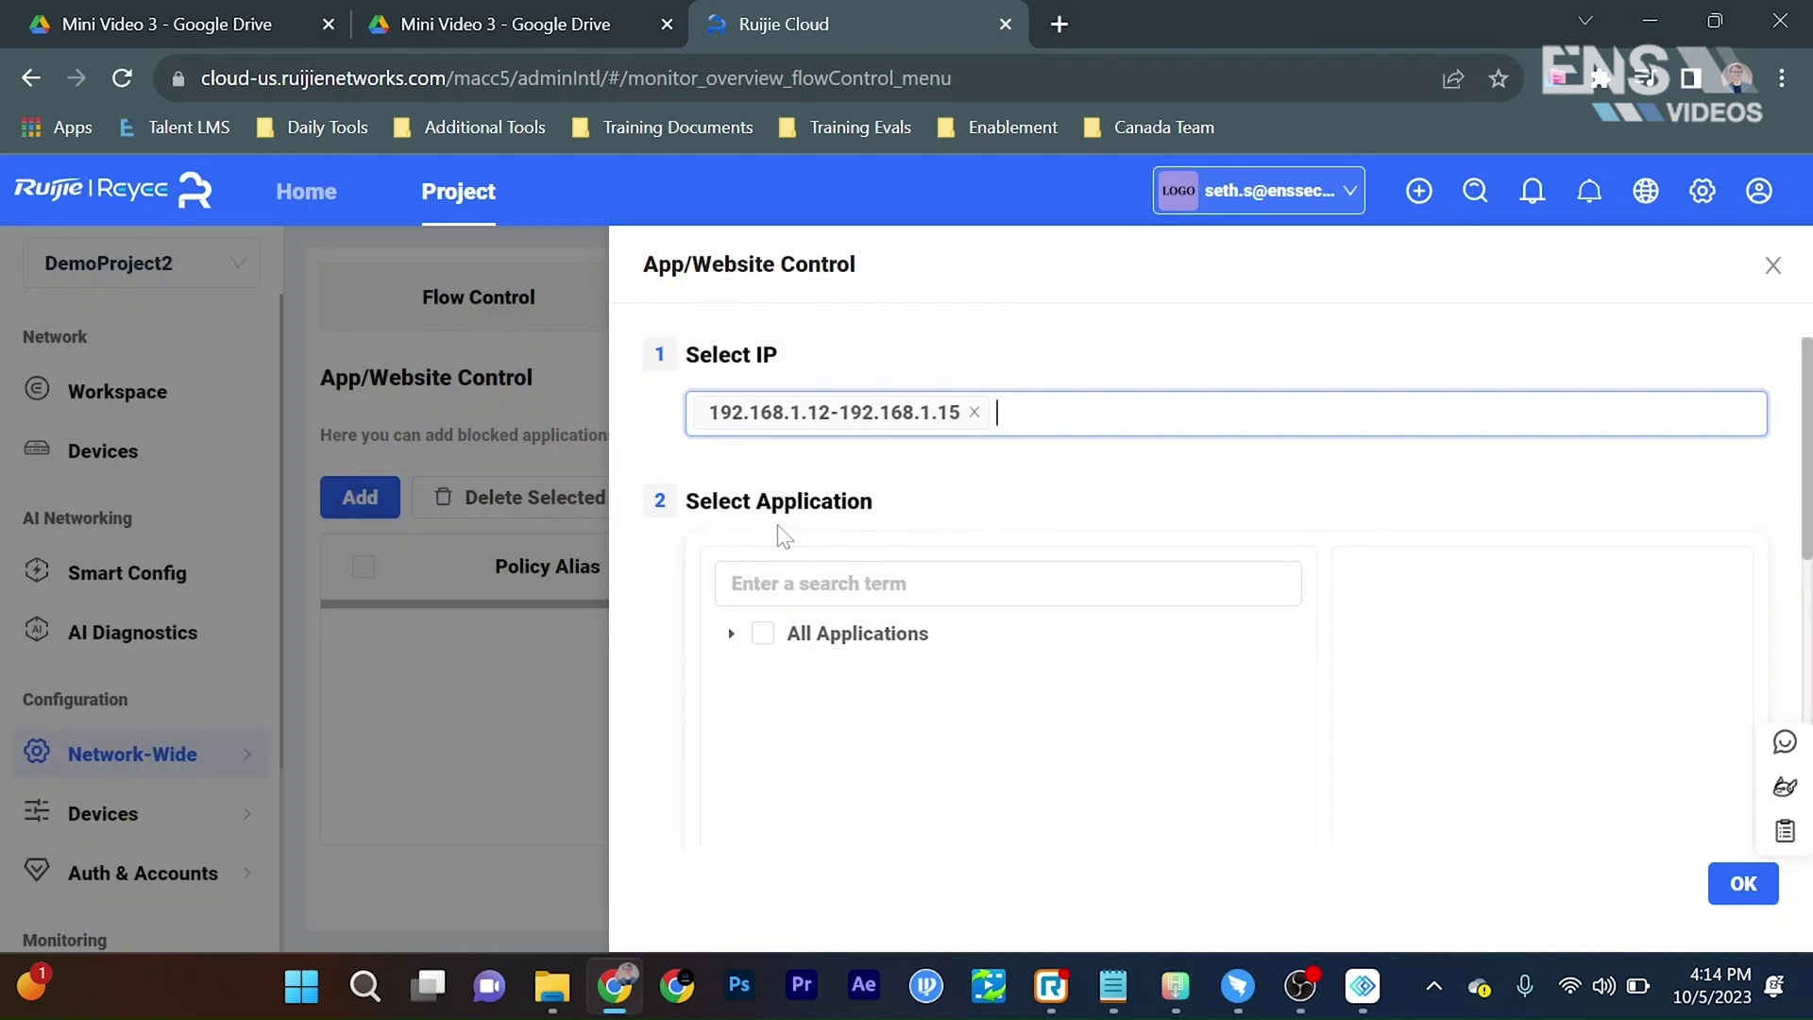
{"action": "scroll", "coordinate": [780, 533], "scroll_direction": "down", "scroll_amount": 1}
Step: Choose GoogleVideo|Youtube and Google in Select Application, found by searching 'youtube' and 'go'
{"action": "left_click", "coordinate": [768, 467]}
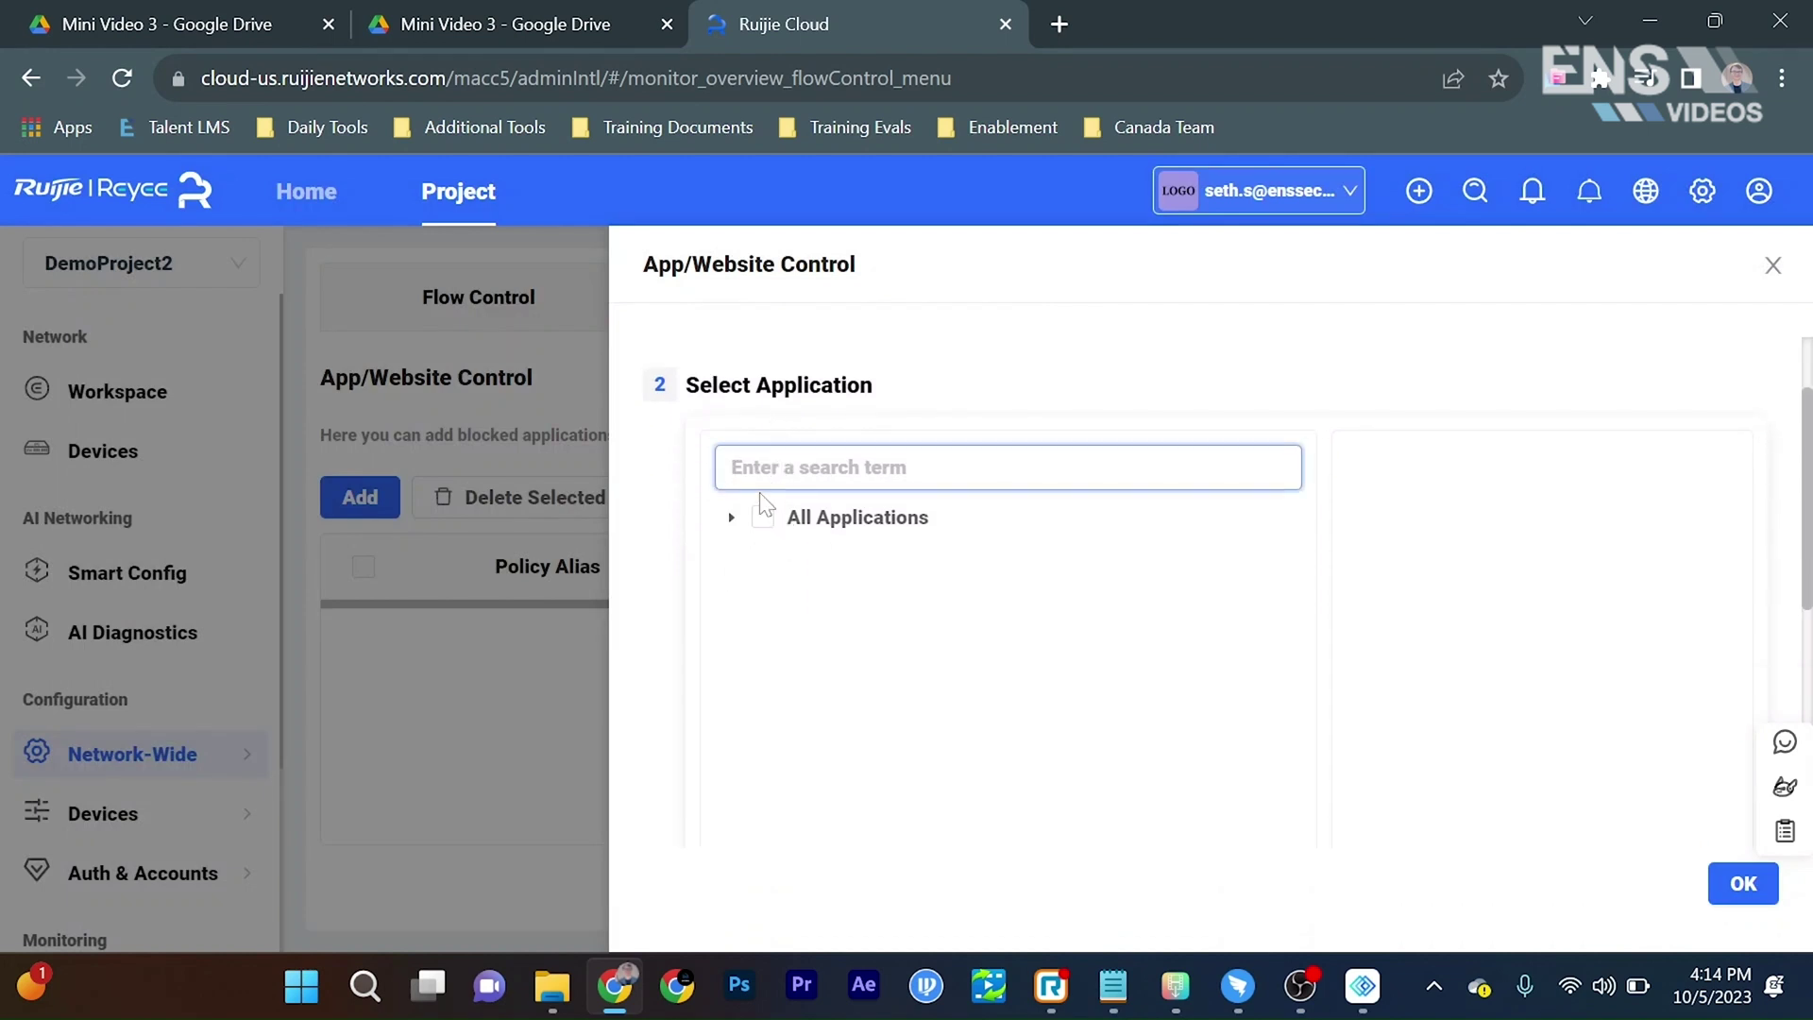
{"action": "type", "text": "youtu"}
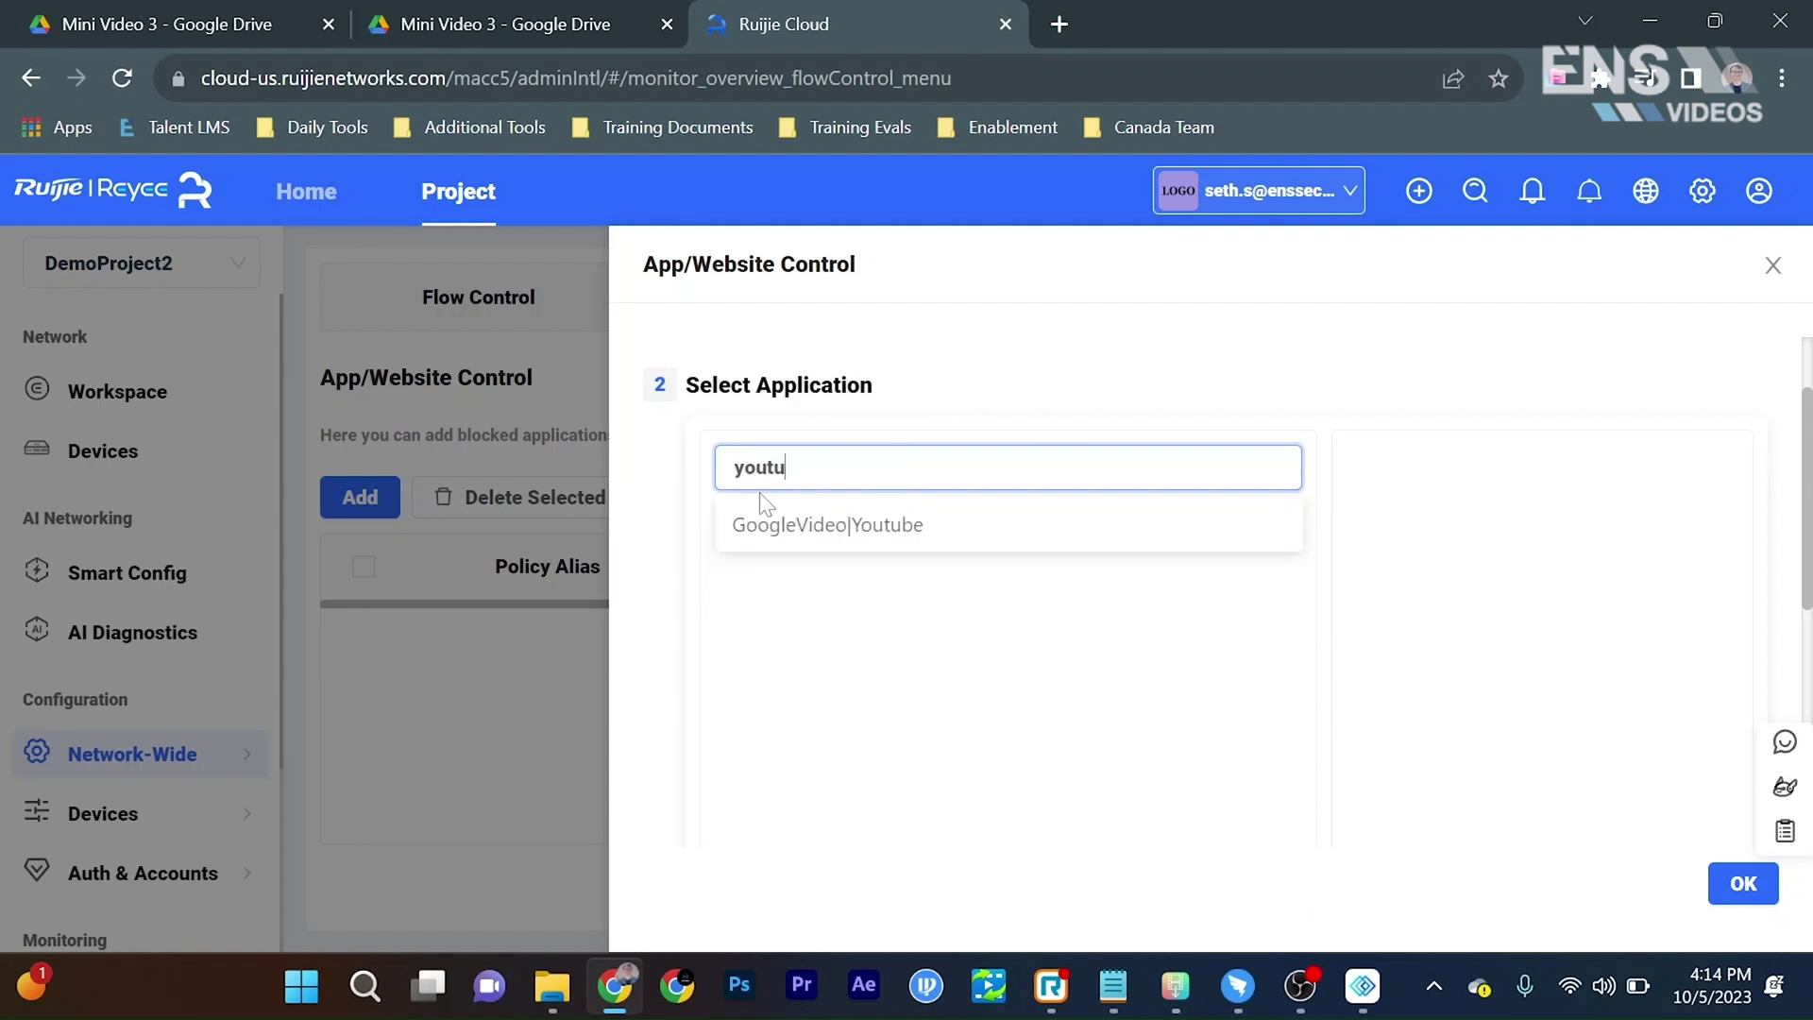
{"action": "type", "text": "be"}
{"action": "left_click", "coordinate": [816, 532]}
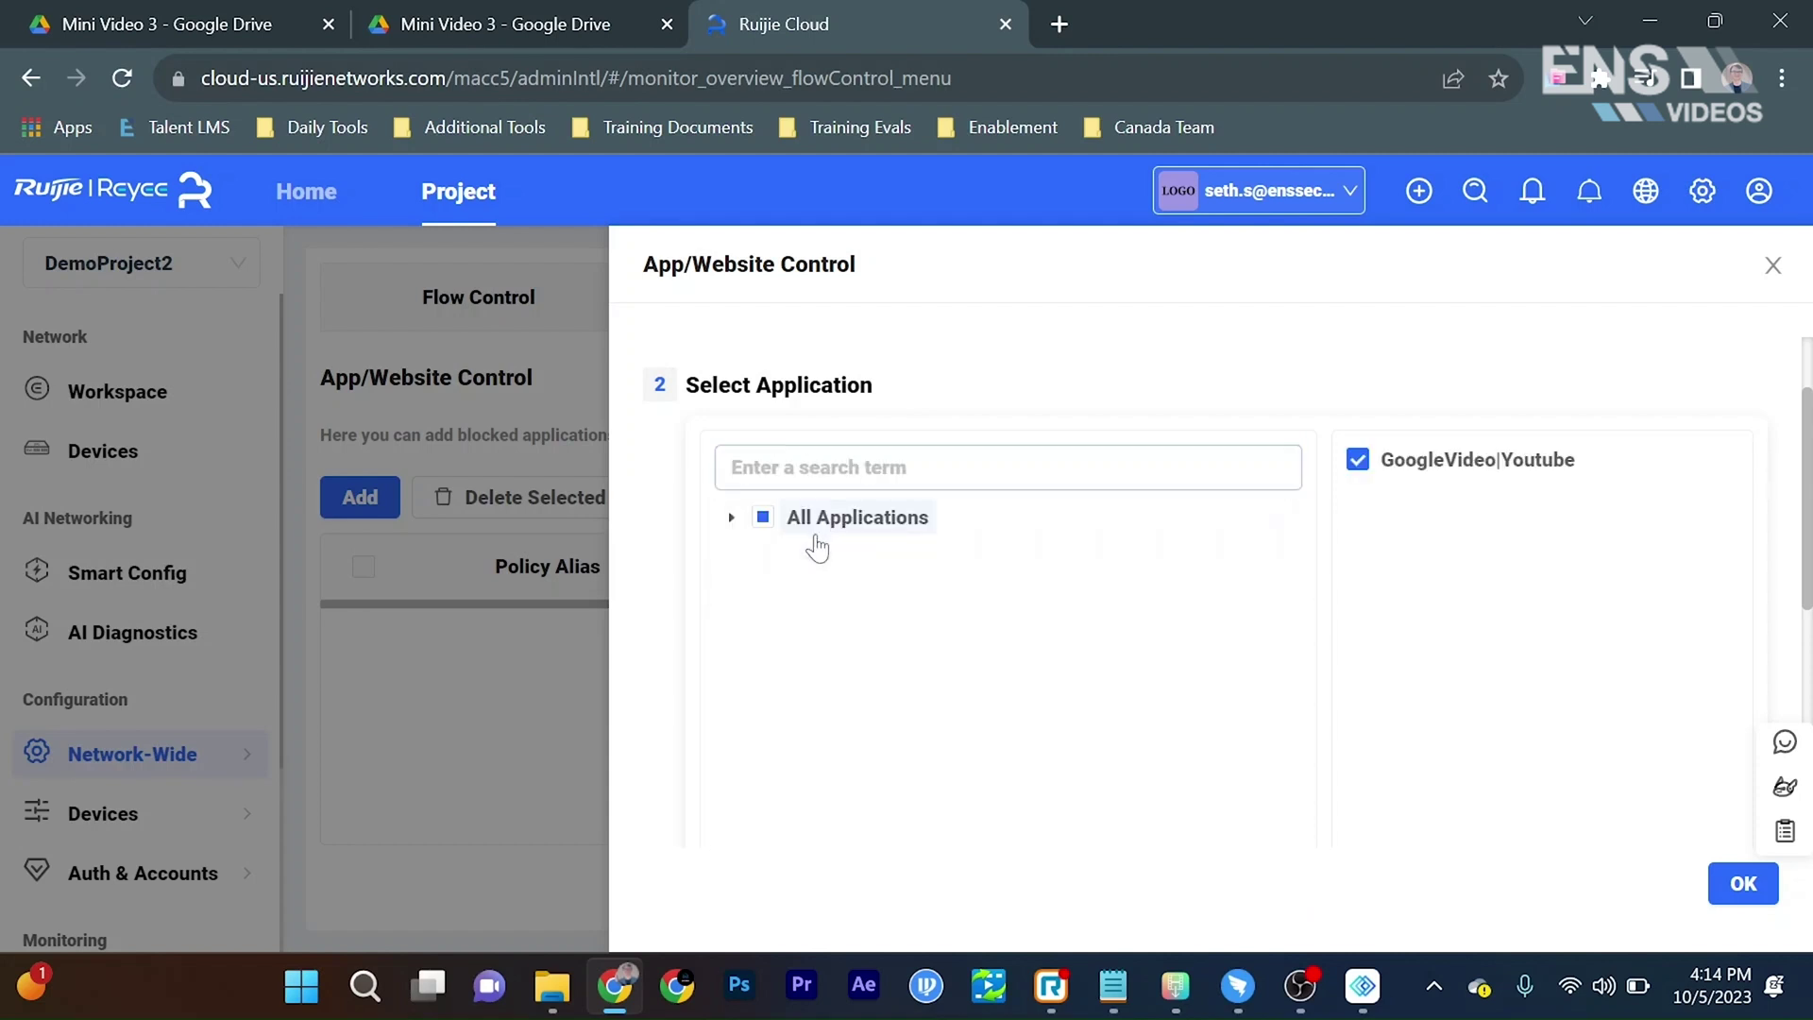
{"action": "left_click", "coordinate": [1041, 472]}
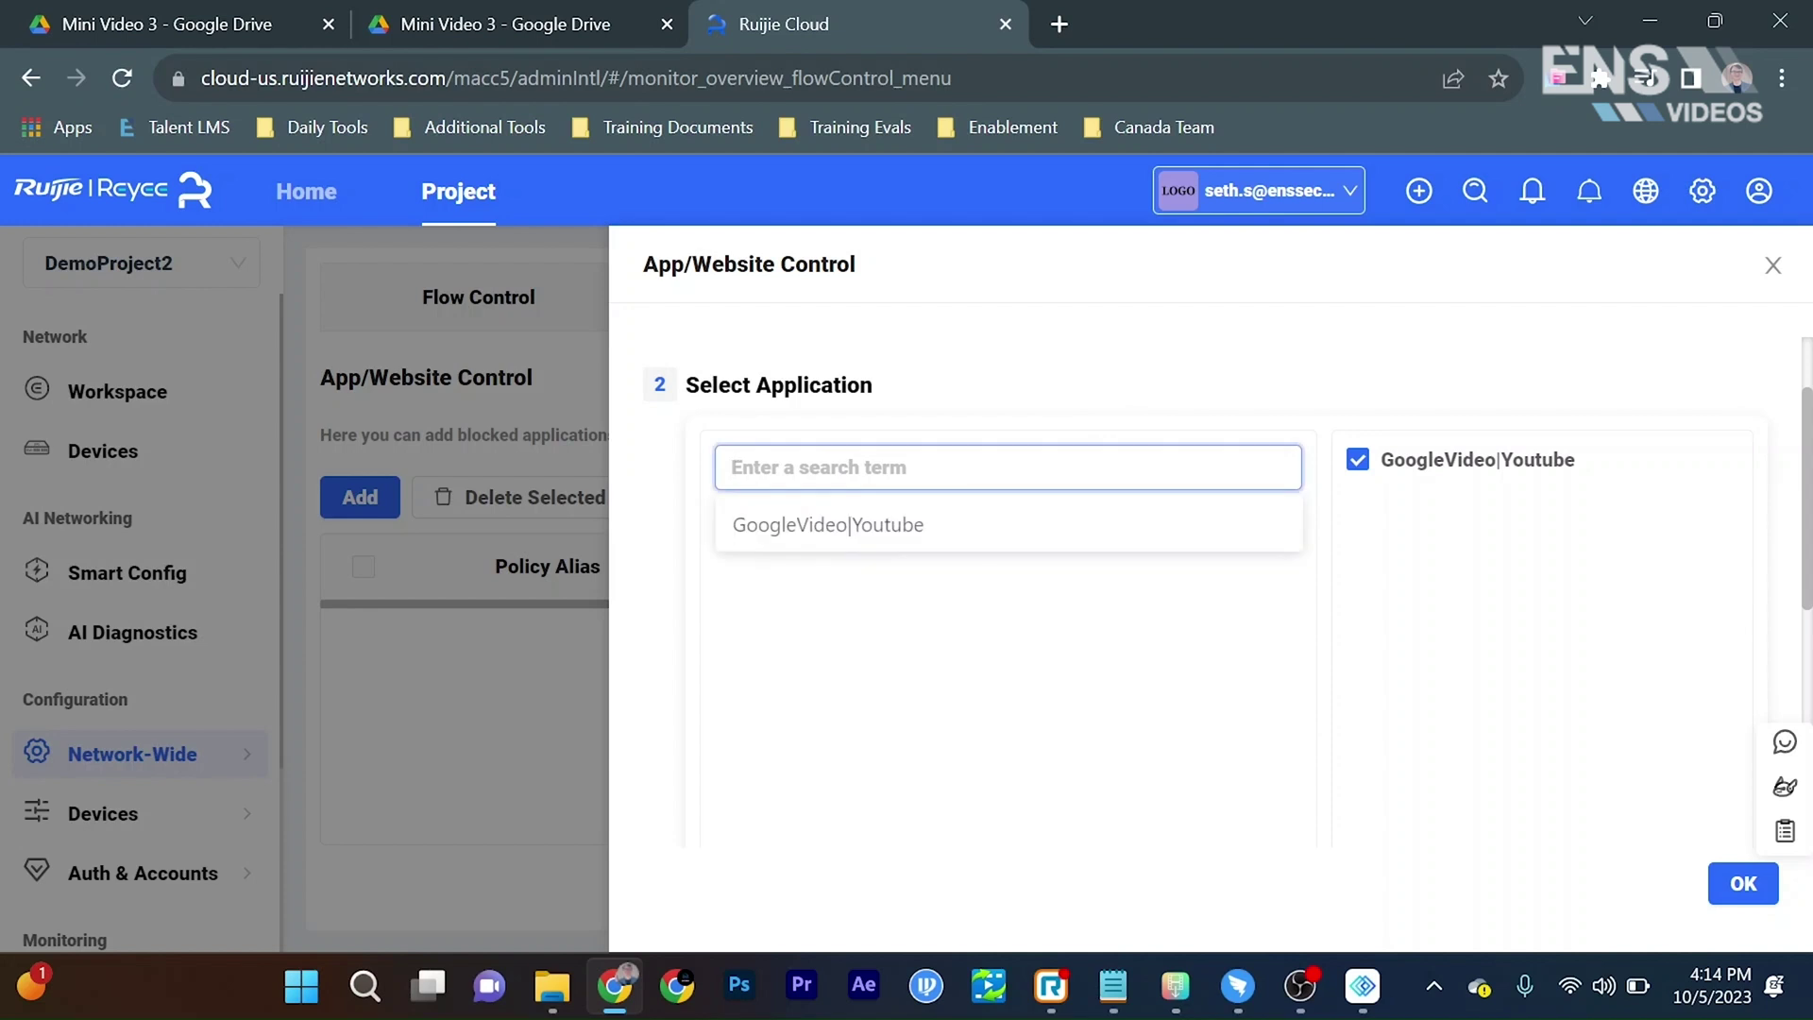
{"action": "type", "text": "gi"}
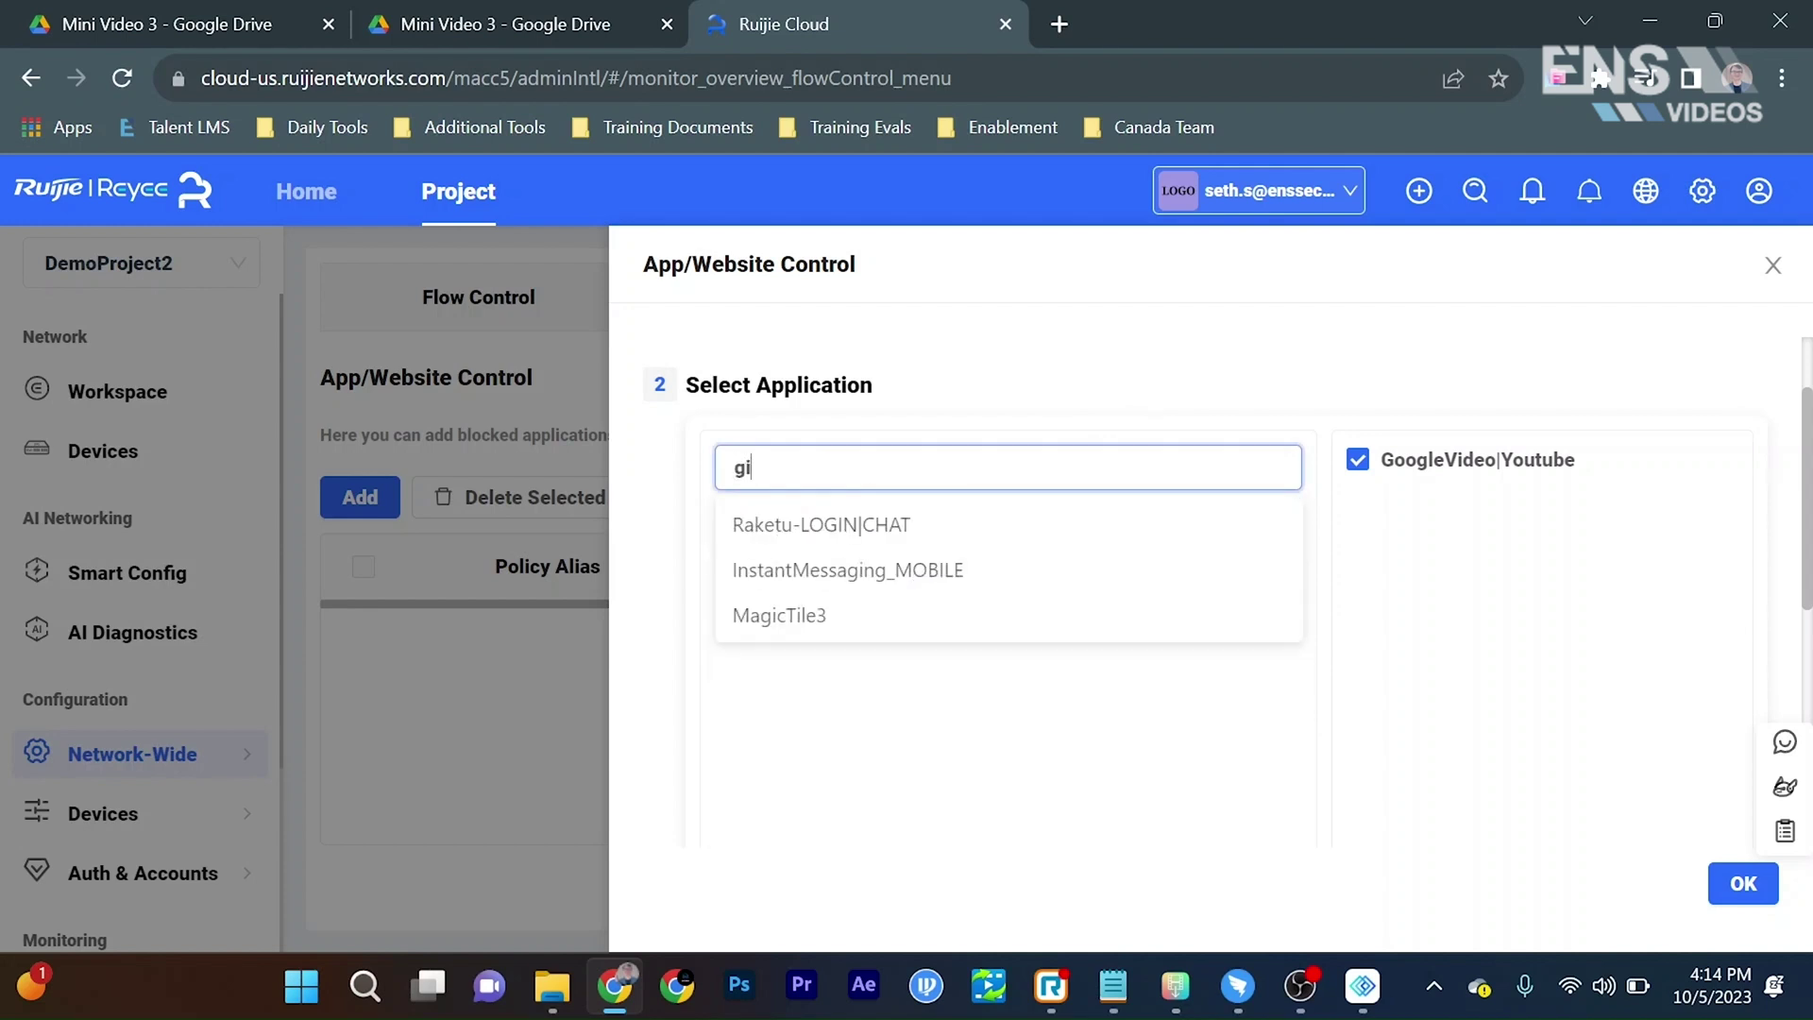
{"action": "key", "text": "BackSpace"}
{"action": "type", "text": "o"}
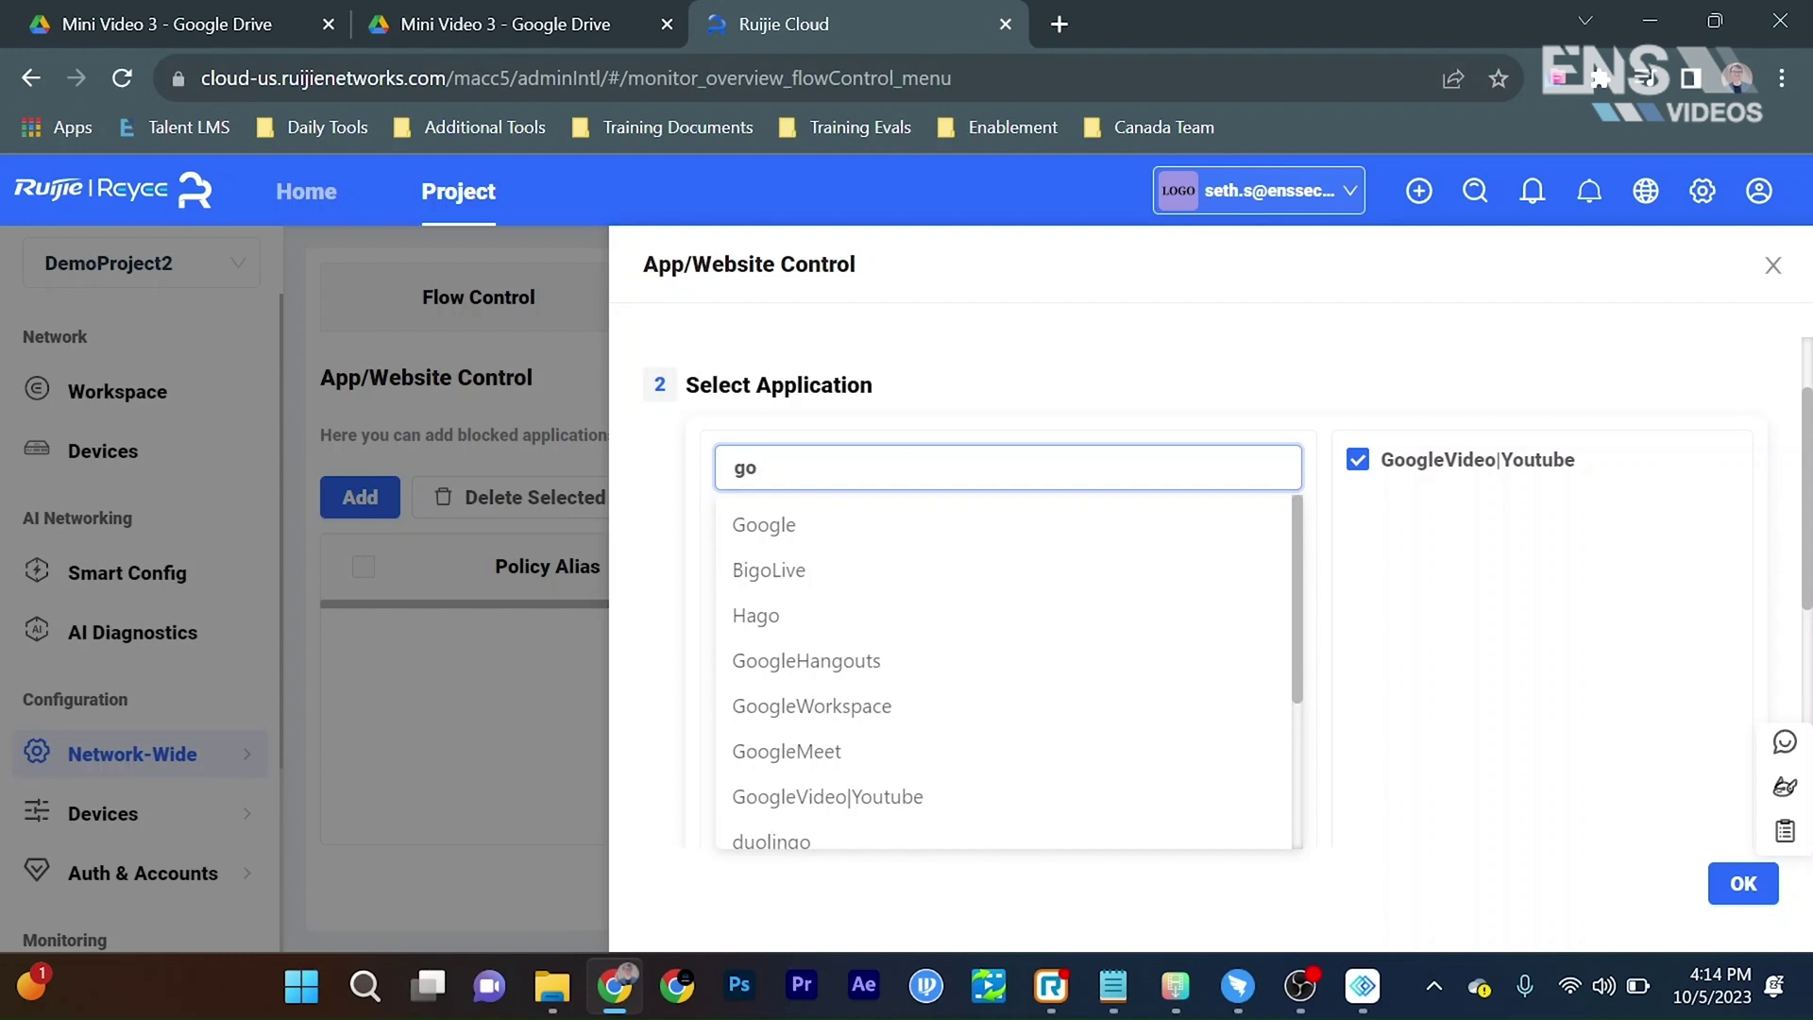
{"action": "left_click", "coordinate": [1035, 520]}
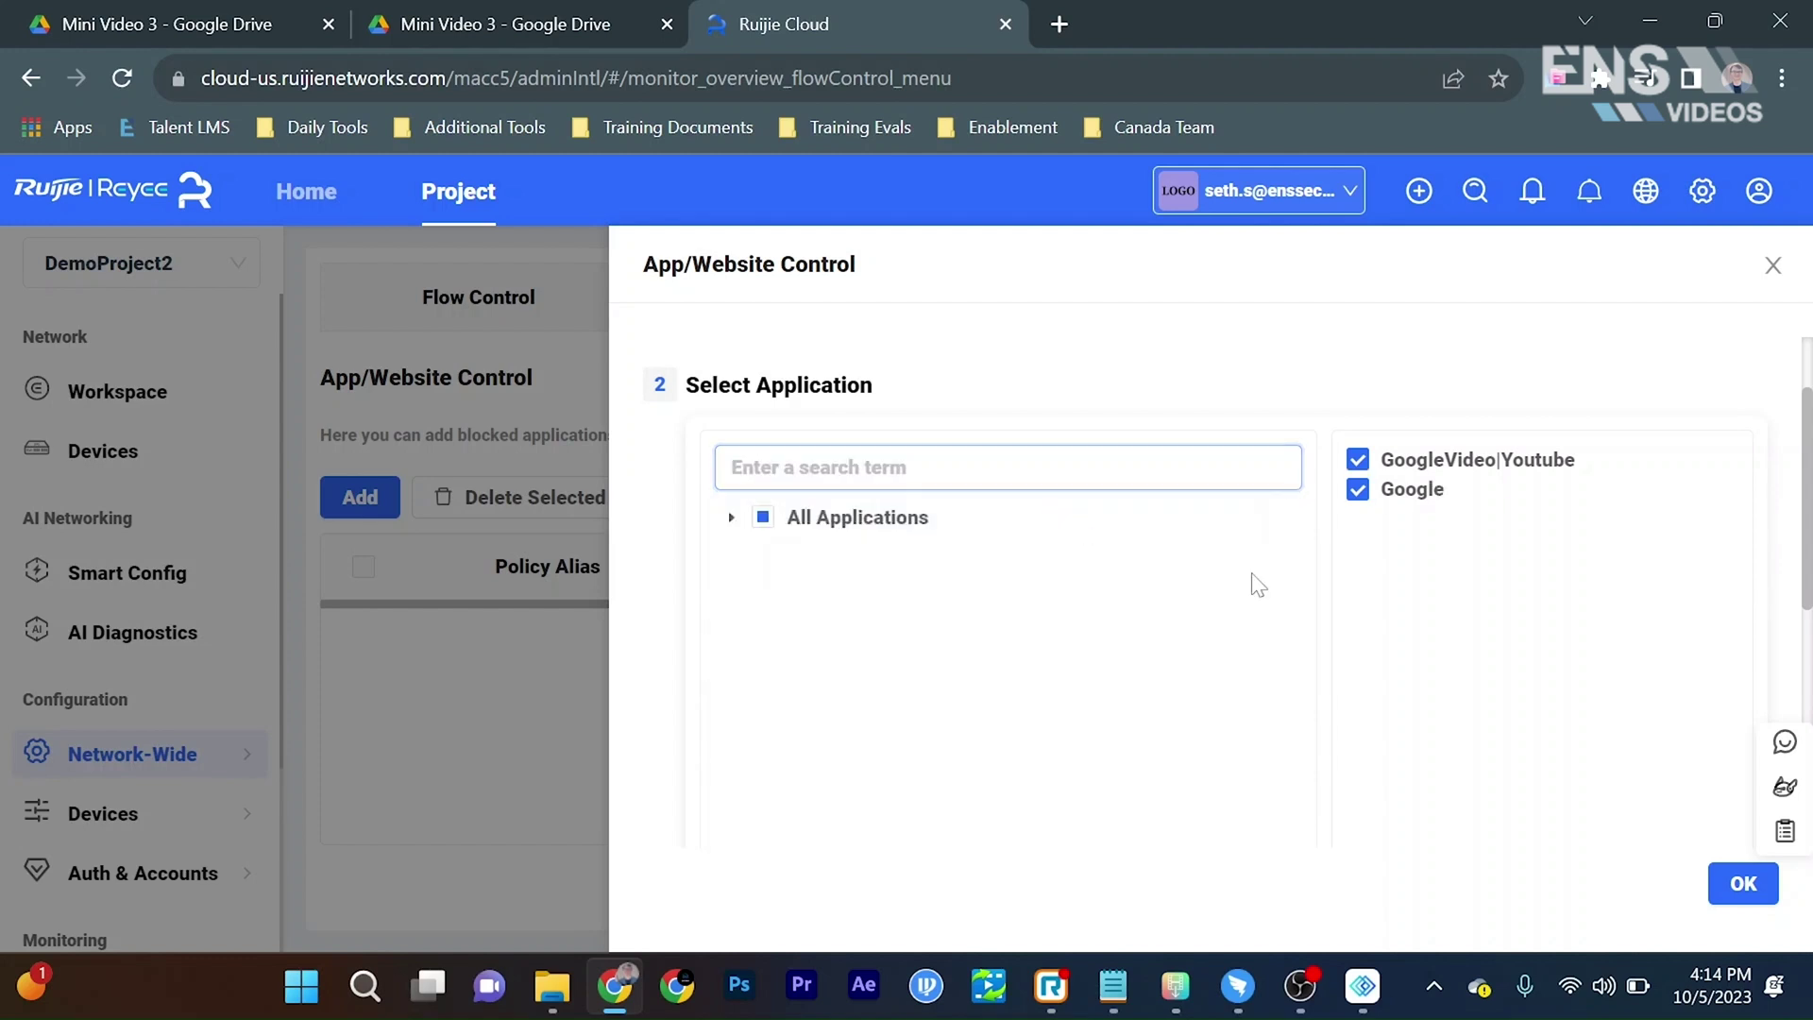
{"action": "scroll", "coordinate": [1539, 694], "scroll_direction": "down", "scroll_amount": 4}
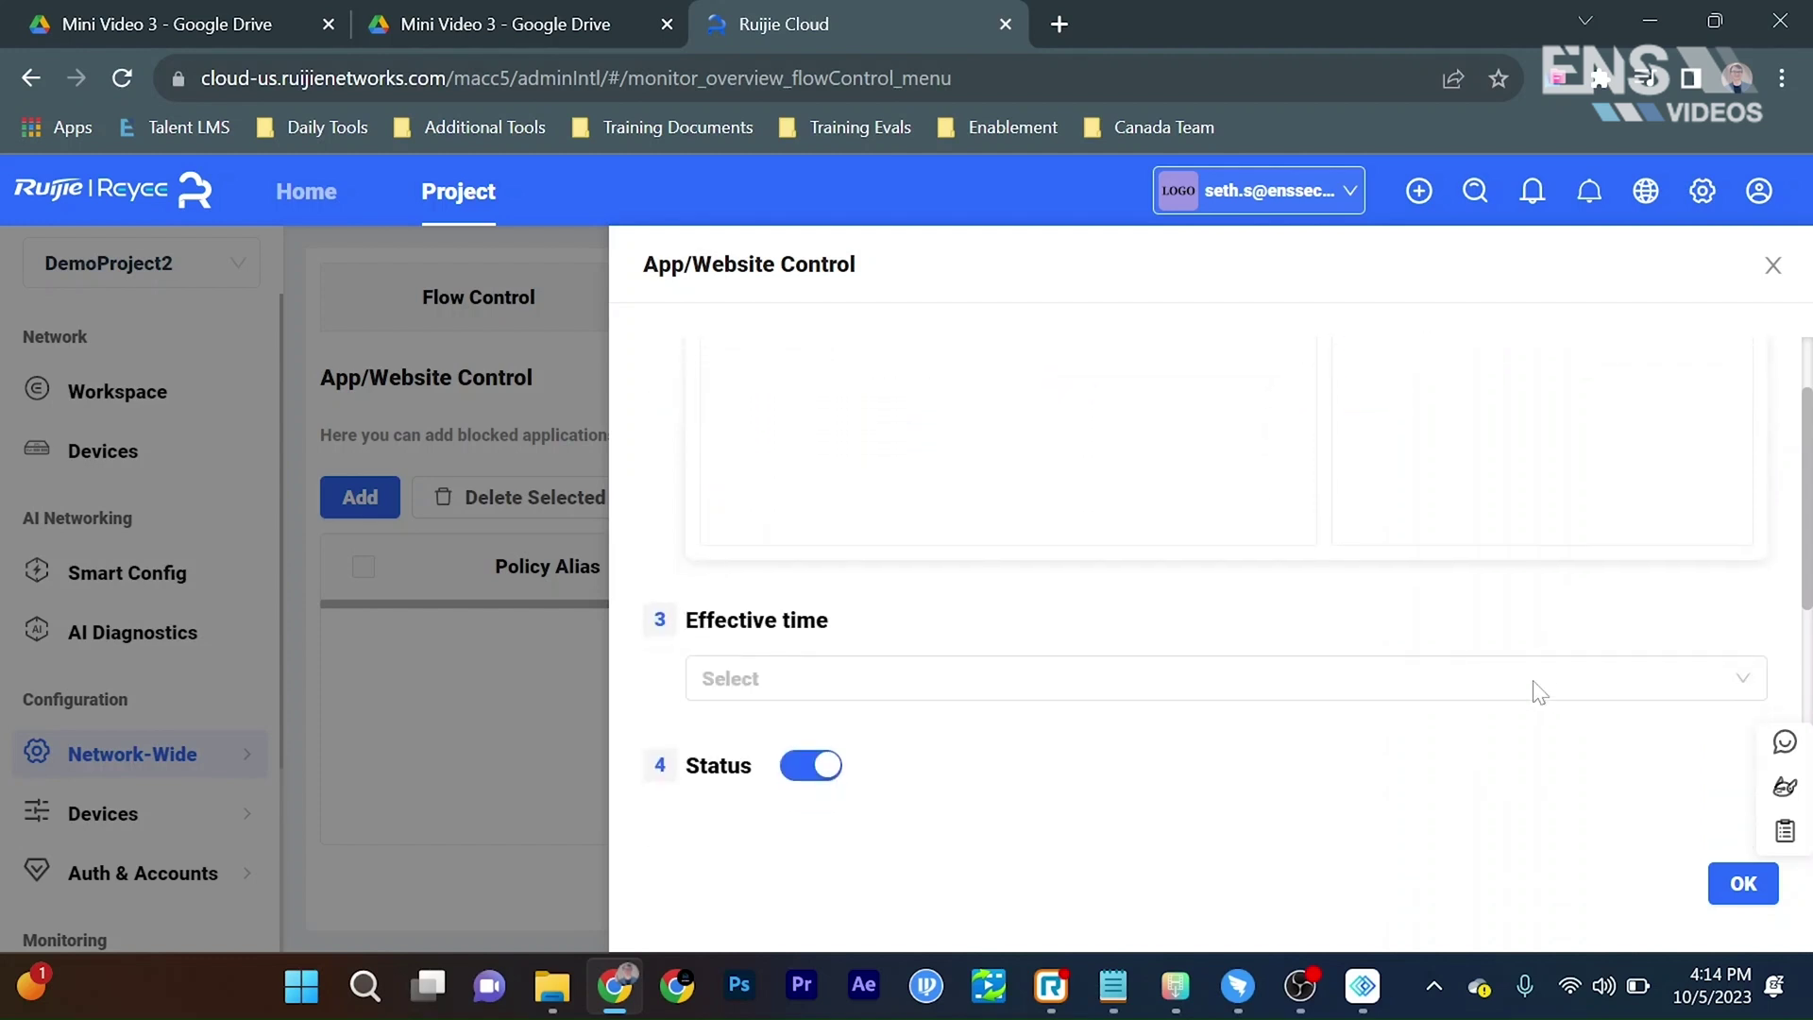
{"action": "left_click", "coordinate": [1510, 687]}
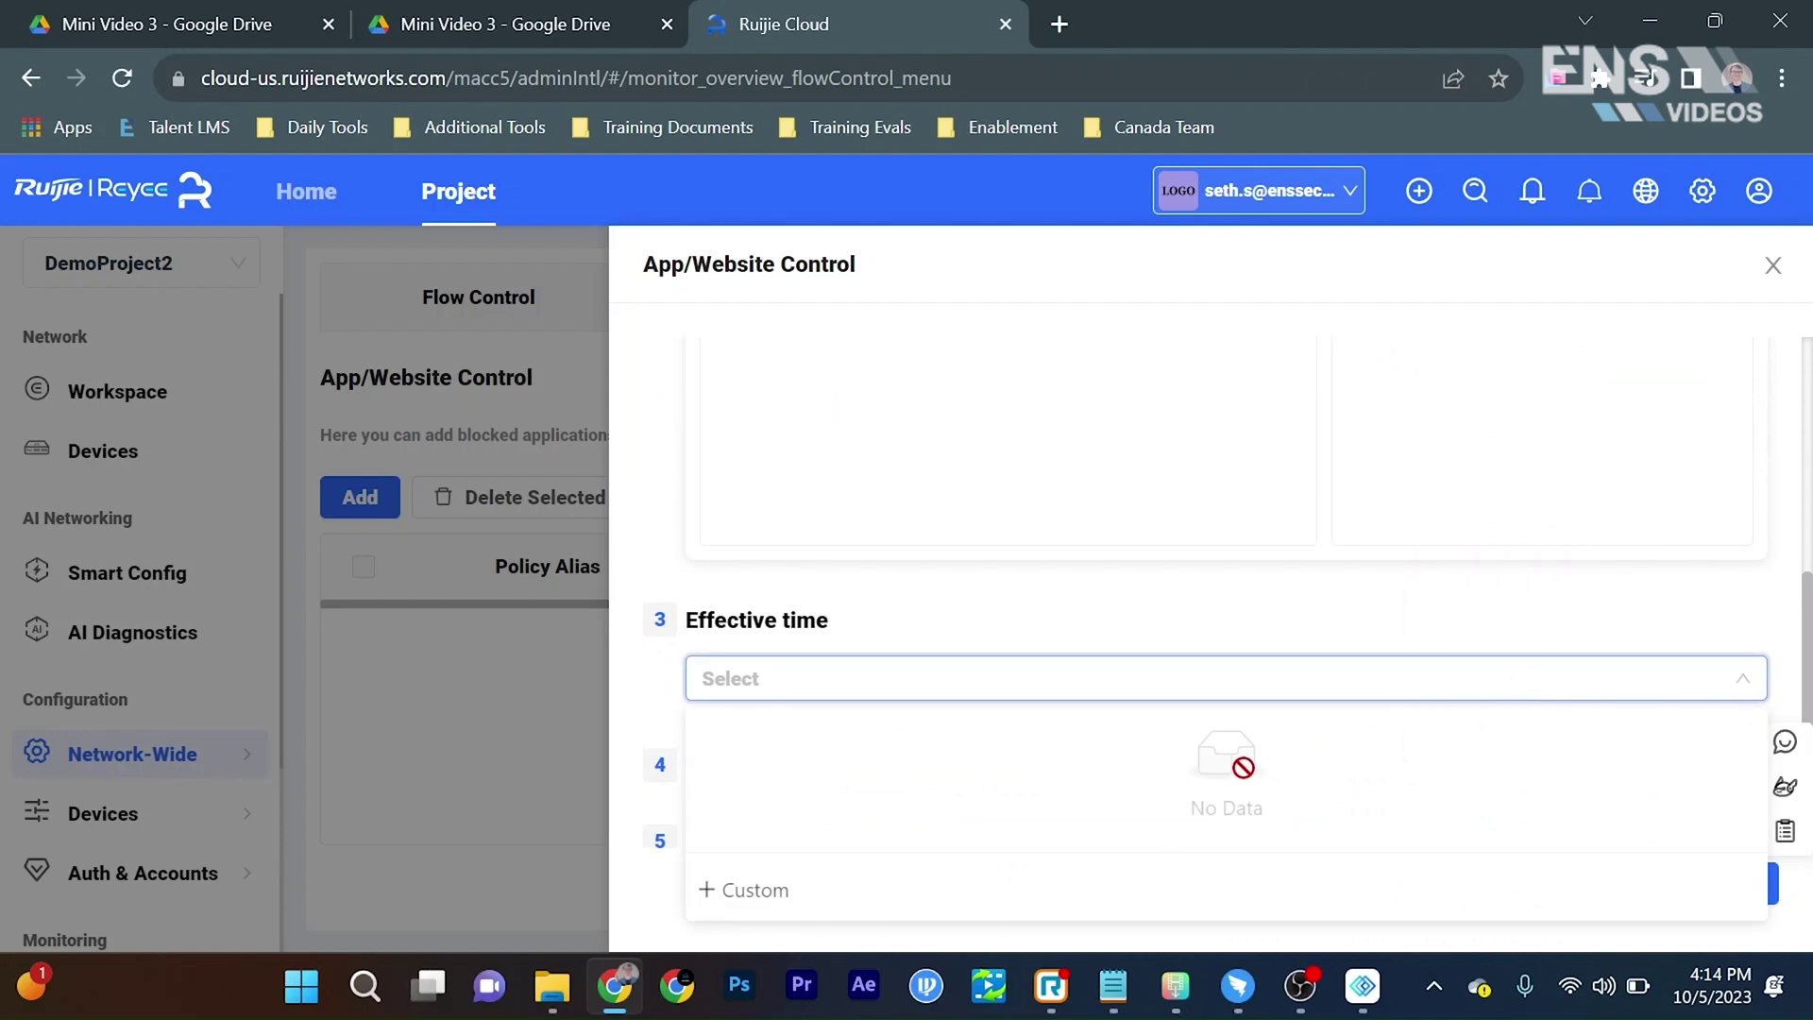
{"action": "left_click", "coordinate": [756, 890]}
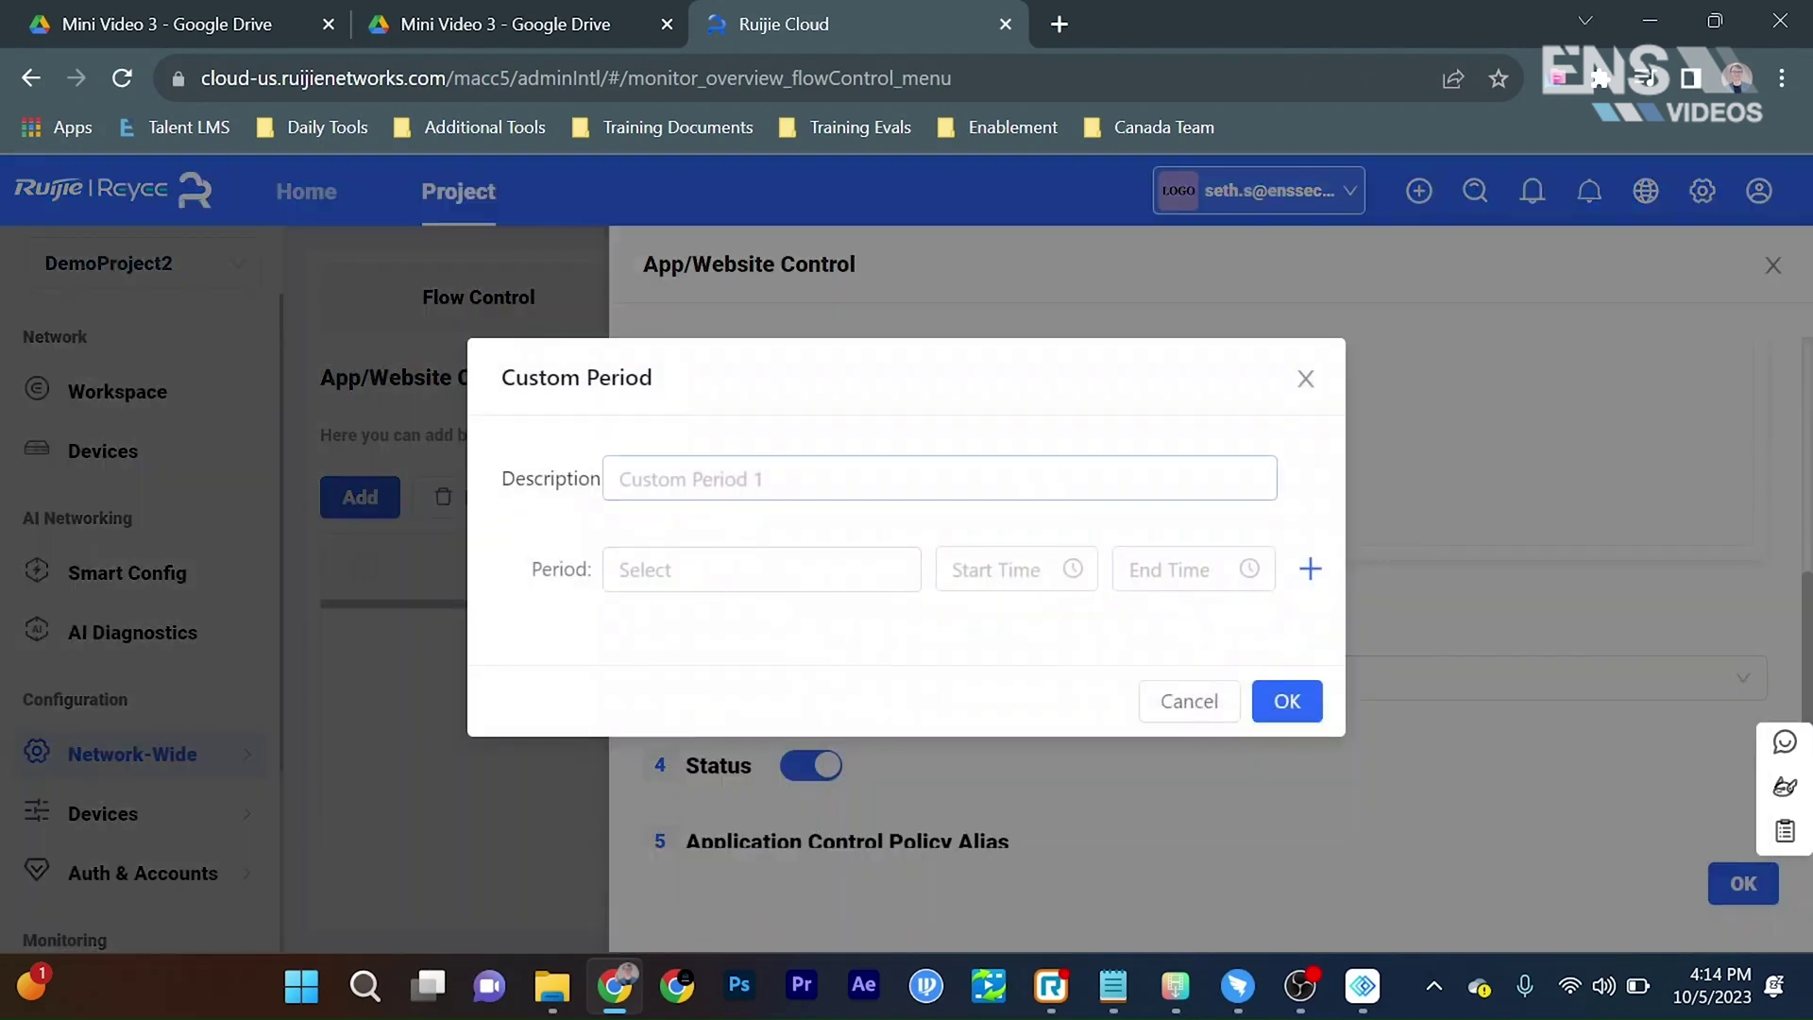
{"action": "left_click", "coordinate": [761, 570]}
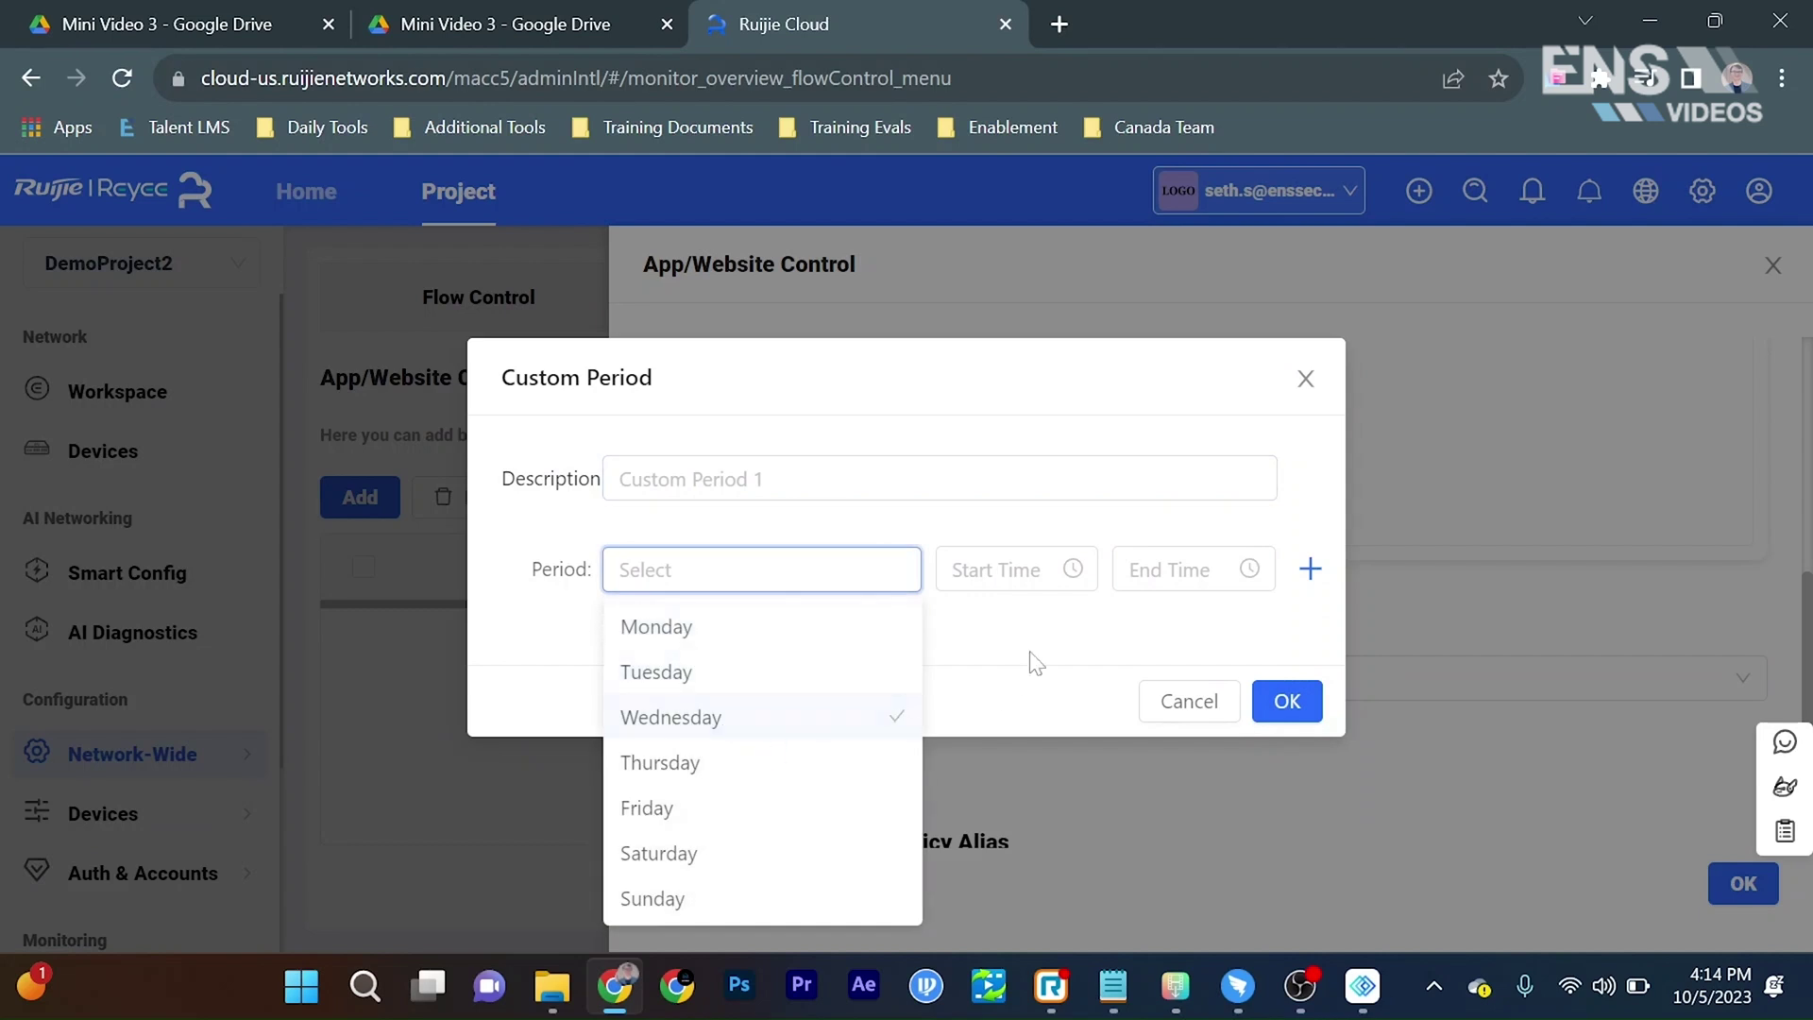
{"action": "left_click", "coordinate": [1106, 639]}
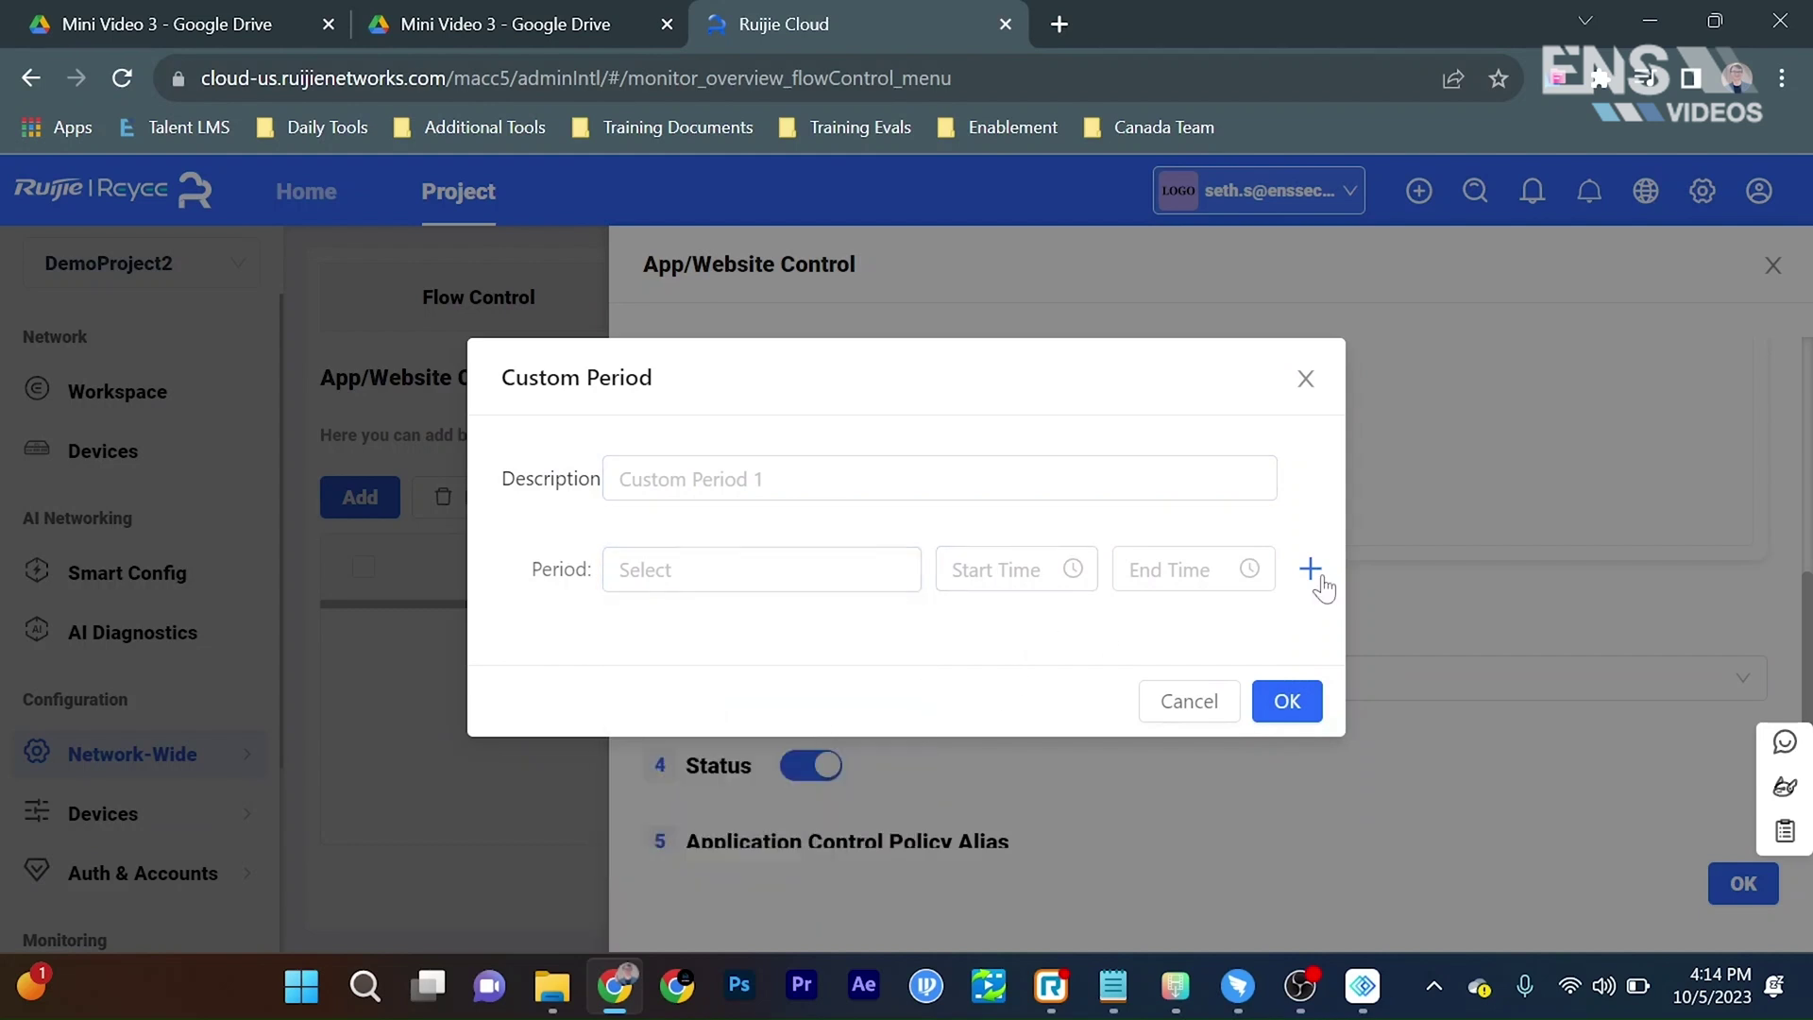
{"action": "left_click", "coordinate": [1310, 569]}
{"action": "left_click", "coordinate": [1311, 525]}
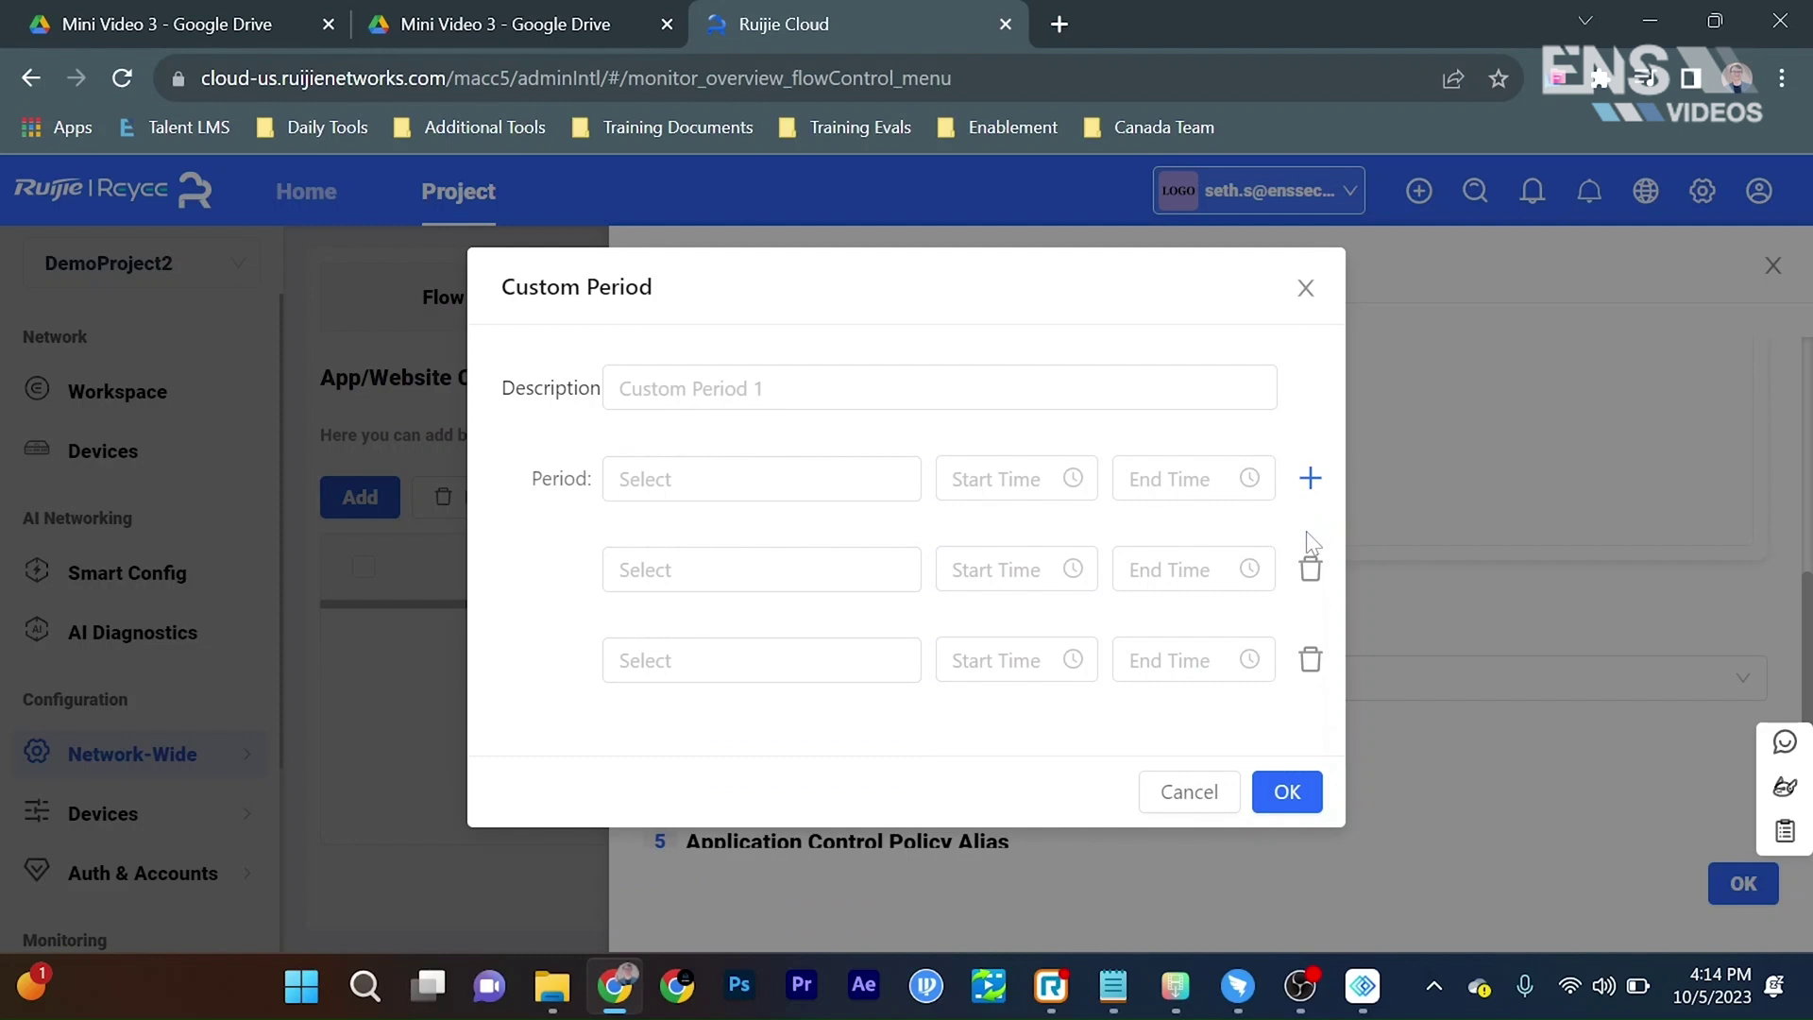
{"action": "left_click", "coordinate": [1221, 799]}
{"action": "scroll", "coordinate": [1183, 796], "scroll_direction": "down", "scroll_amount": 2}
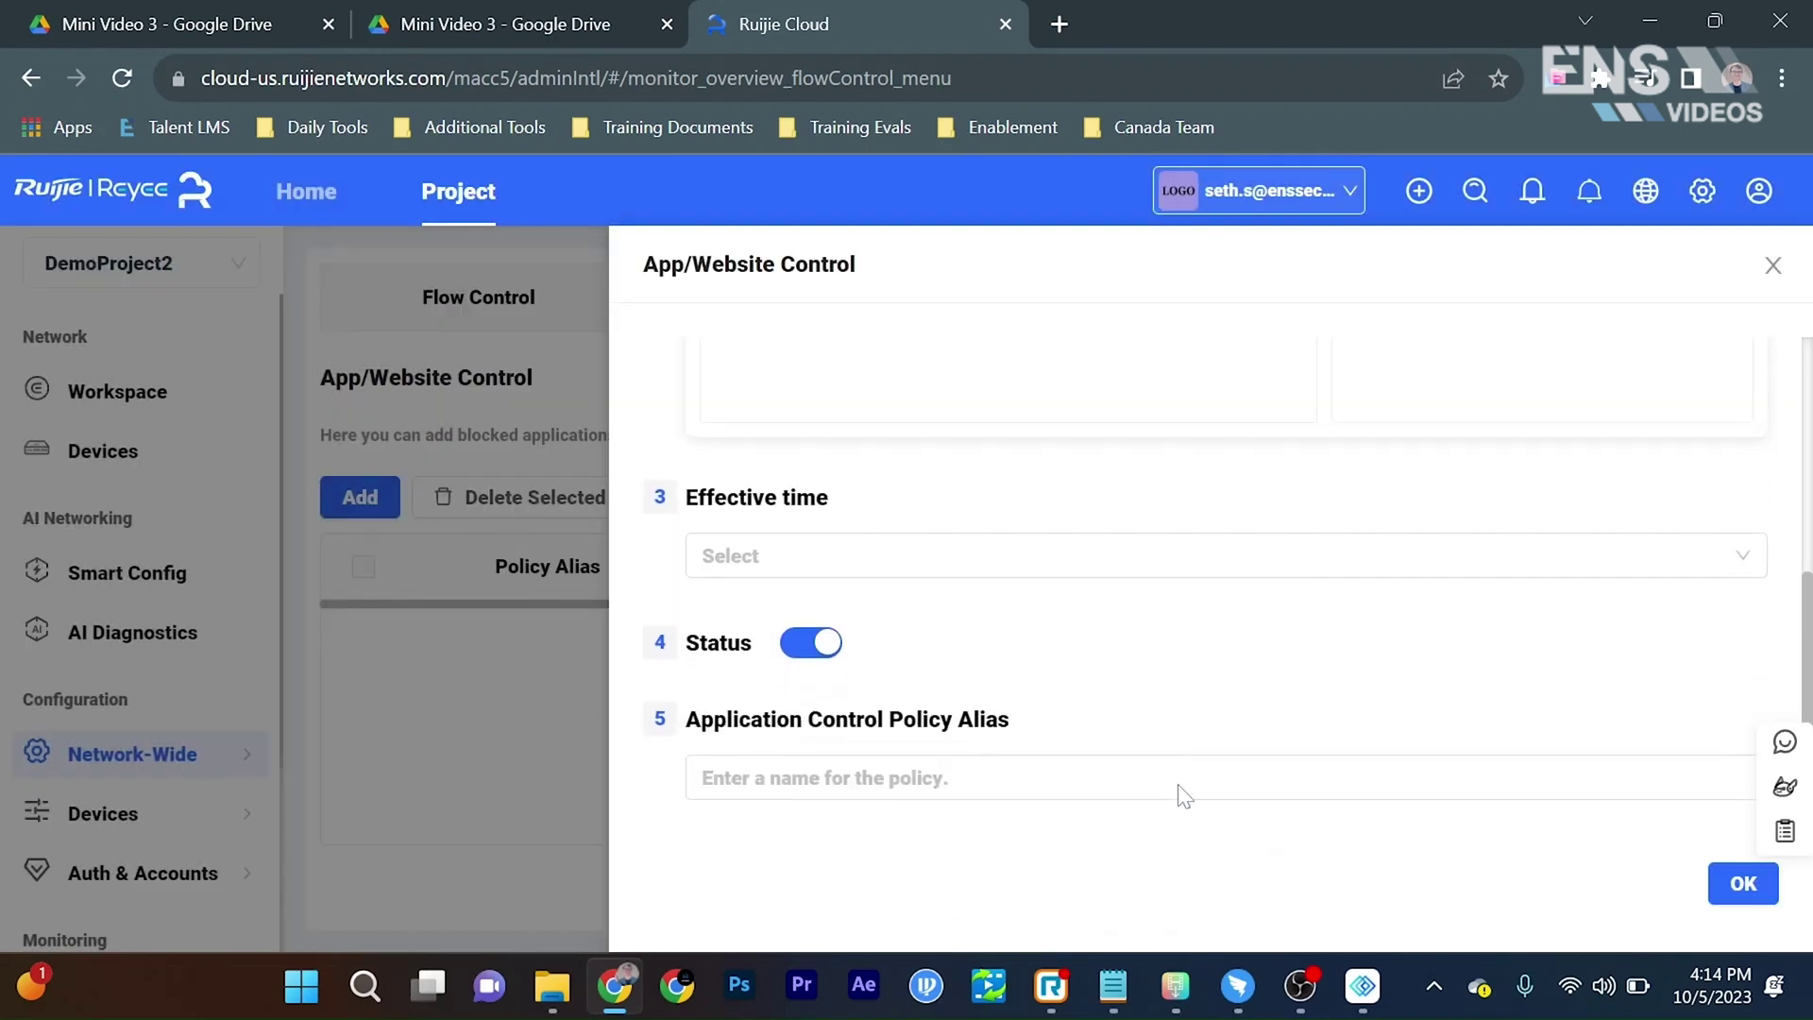